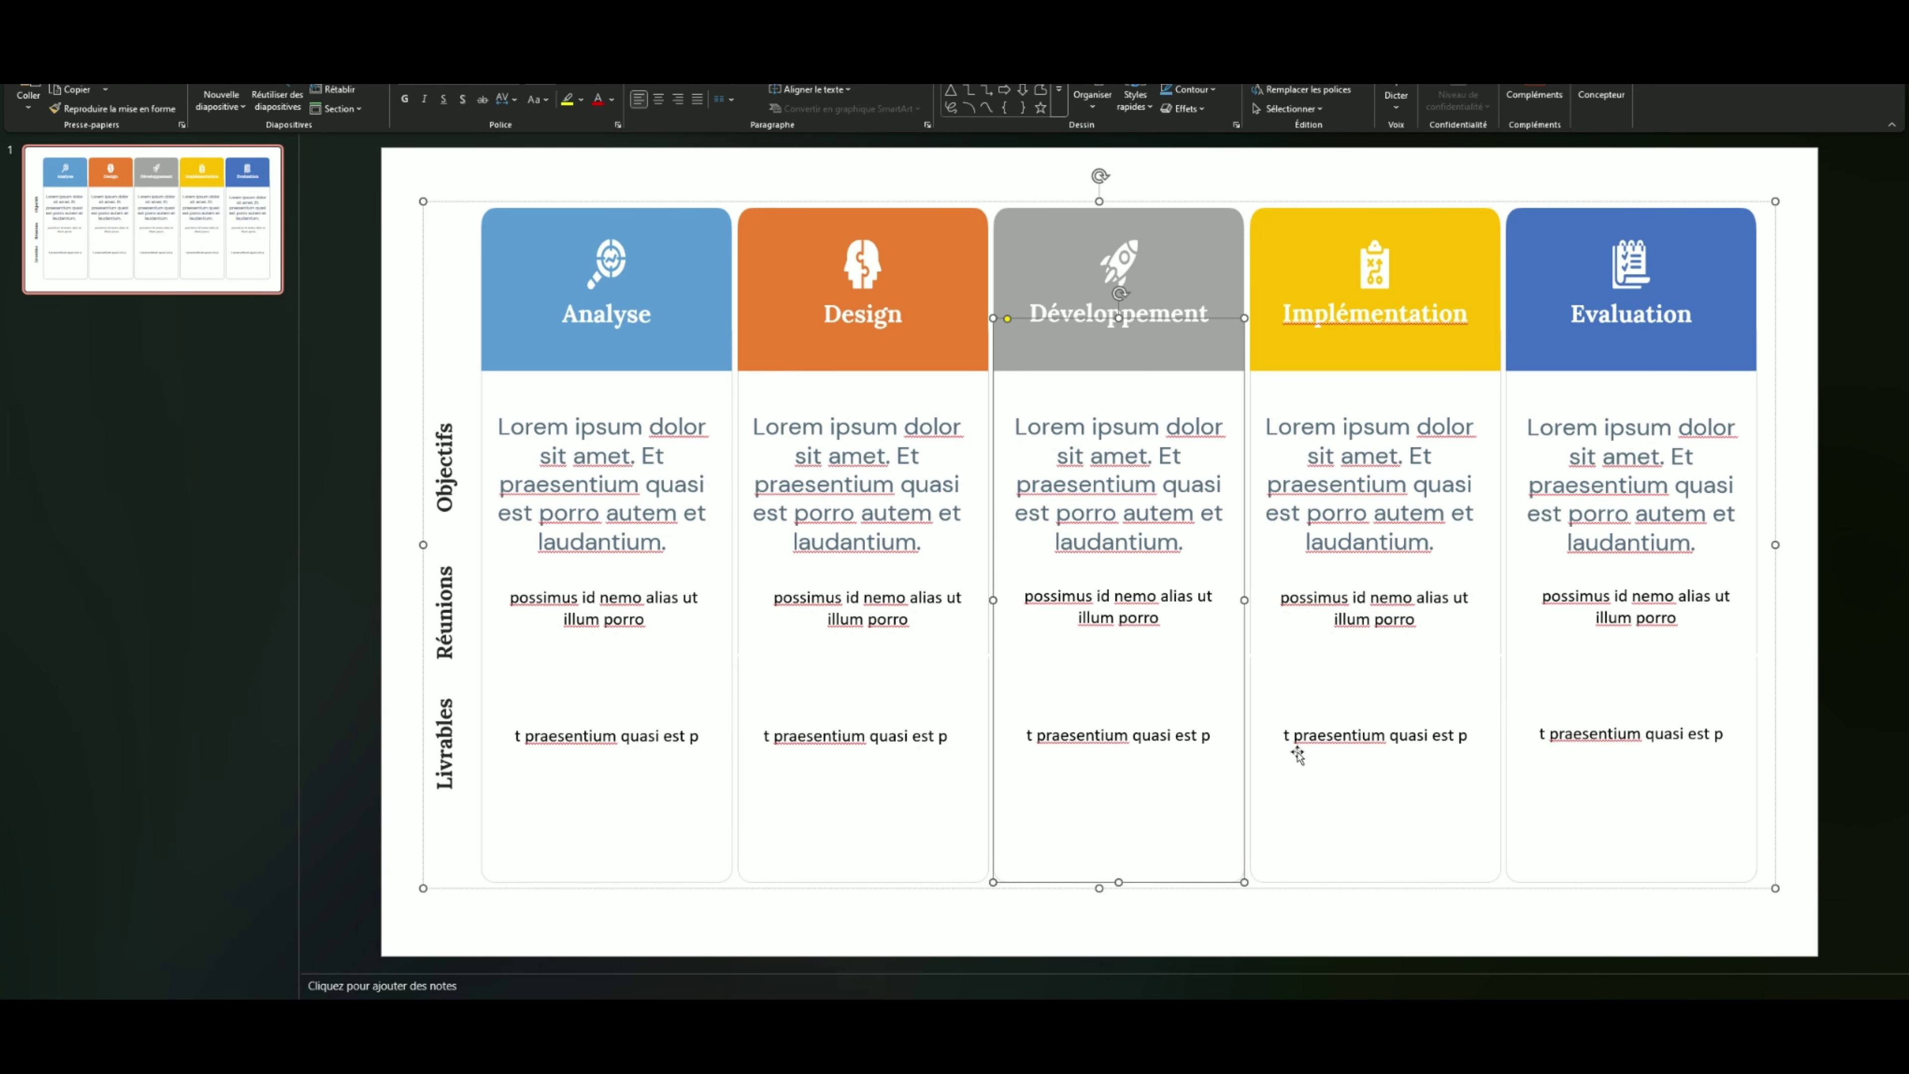
# Page through the finished presentation in full screen to examine how the image wheel changes between slides.
pyautogui.click(406, 569)
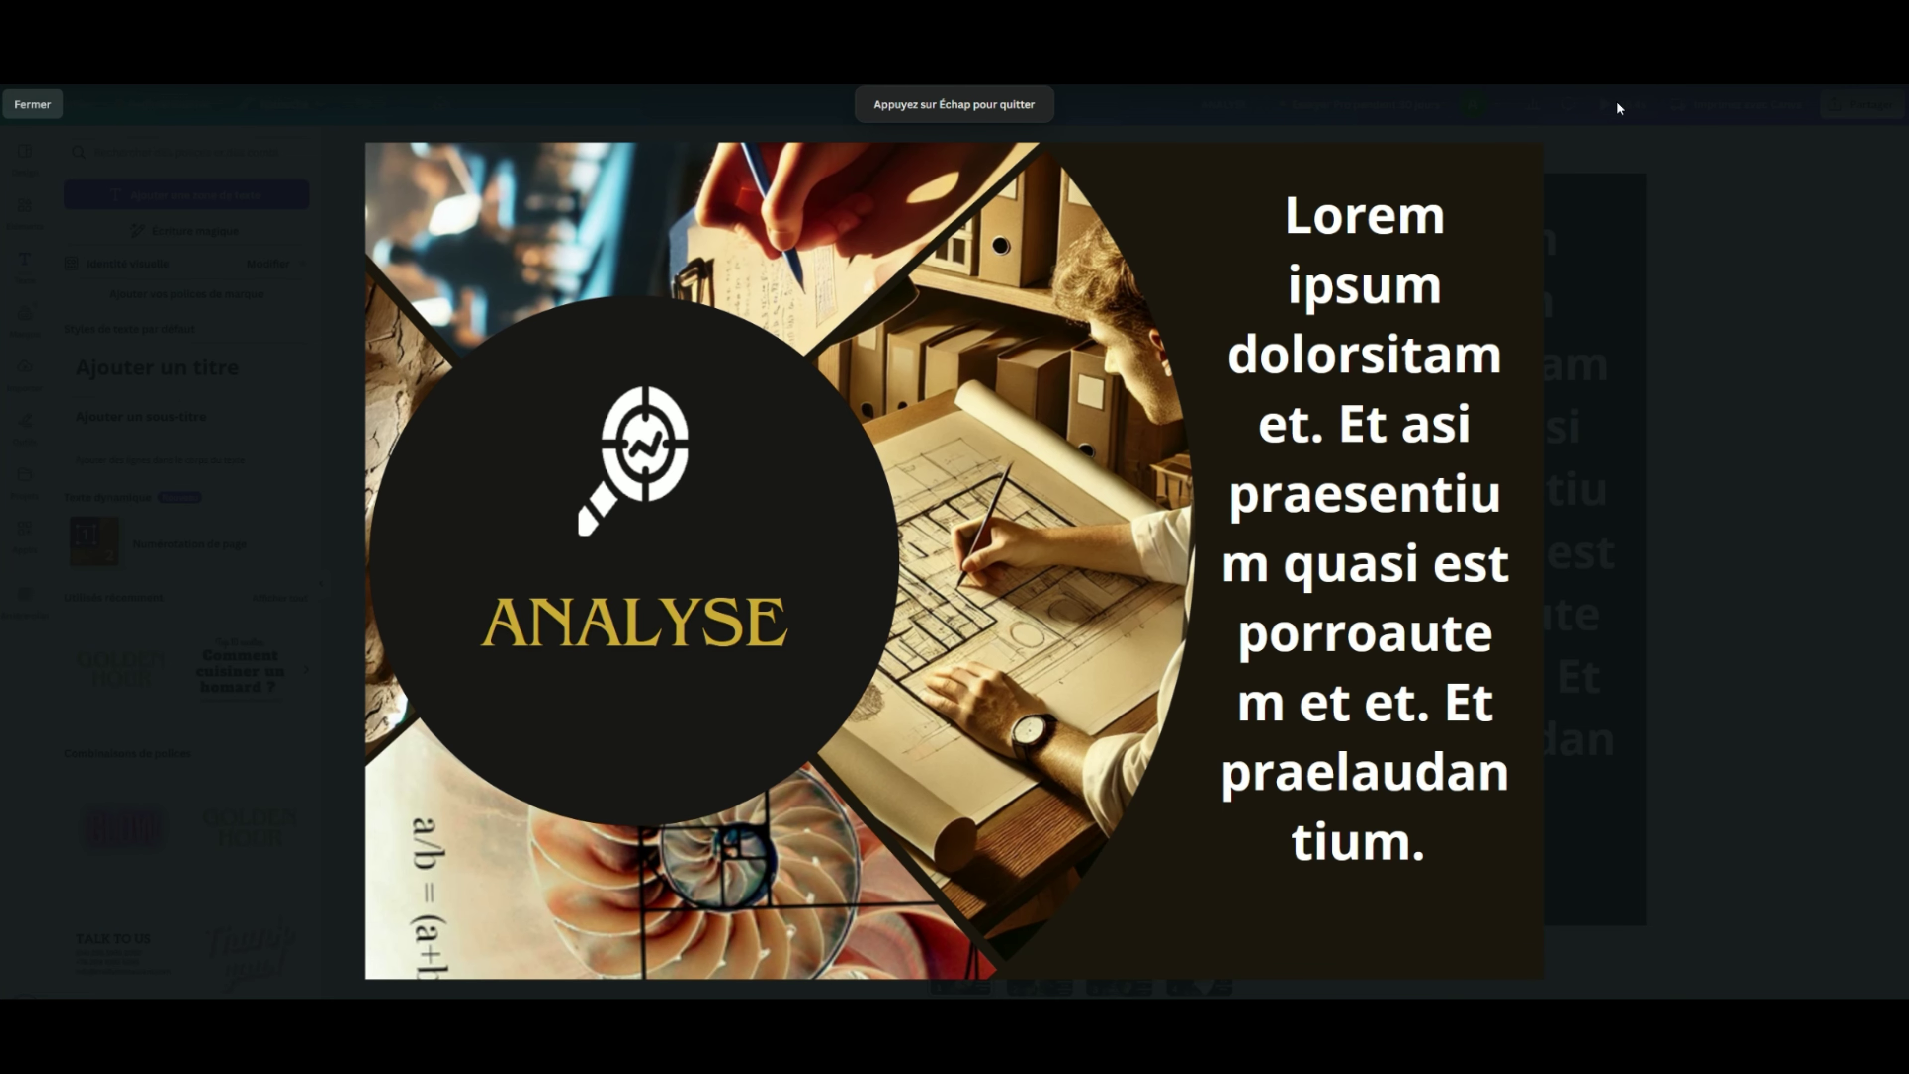
pyautogui.press('Right')
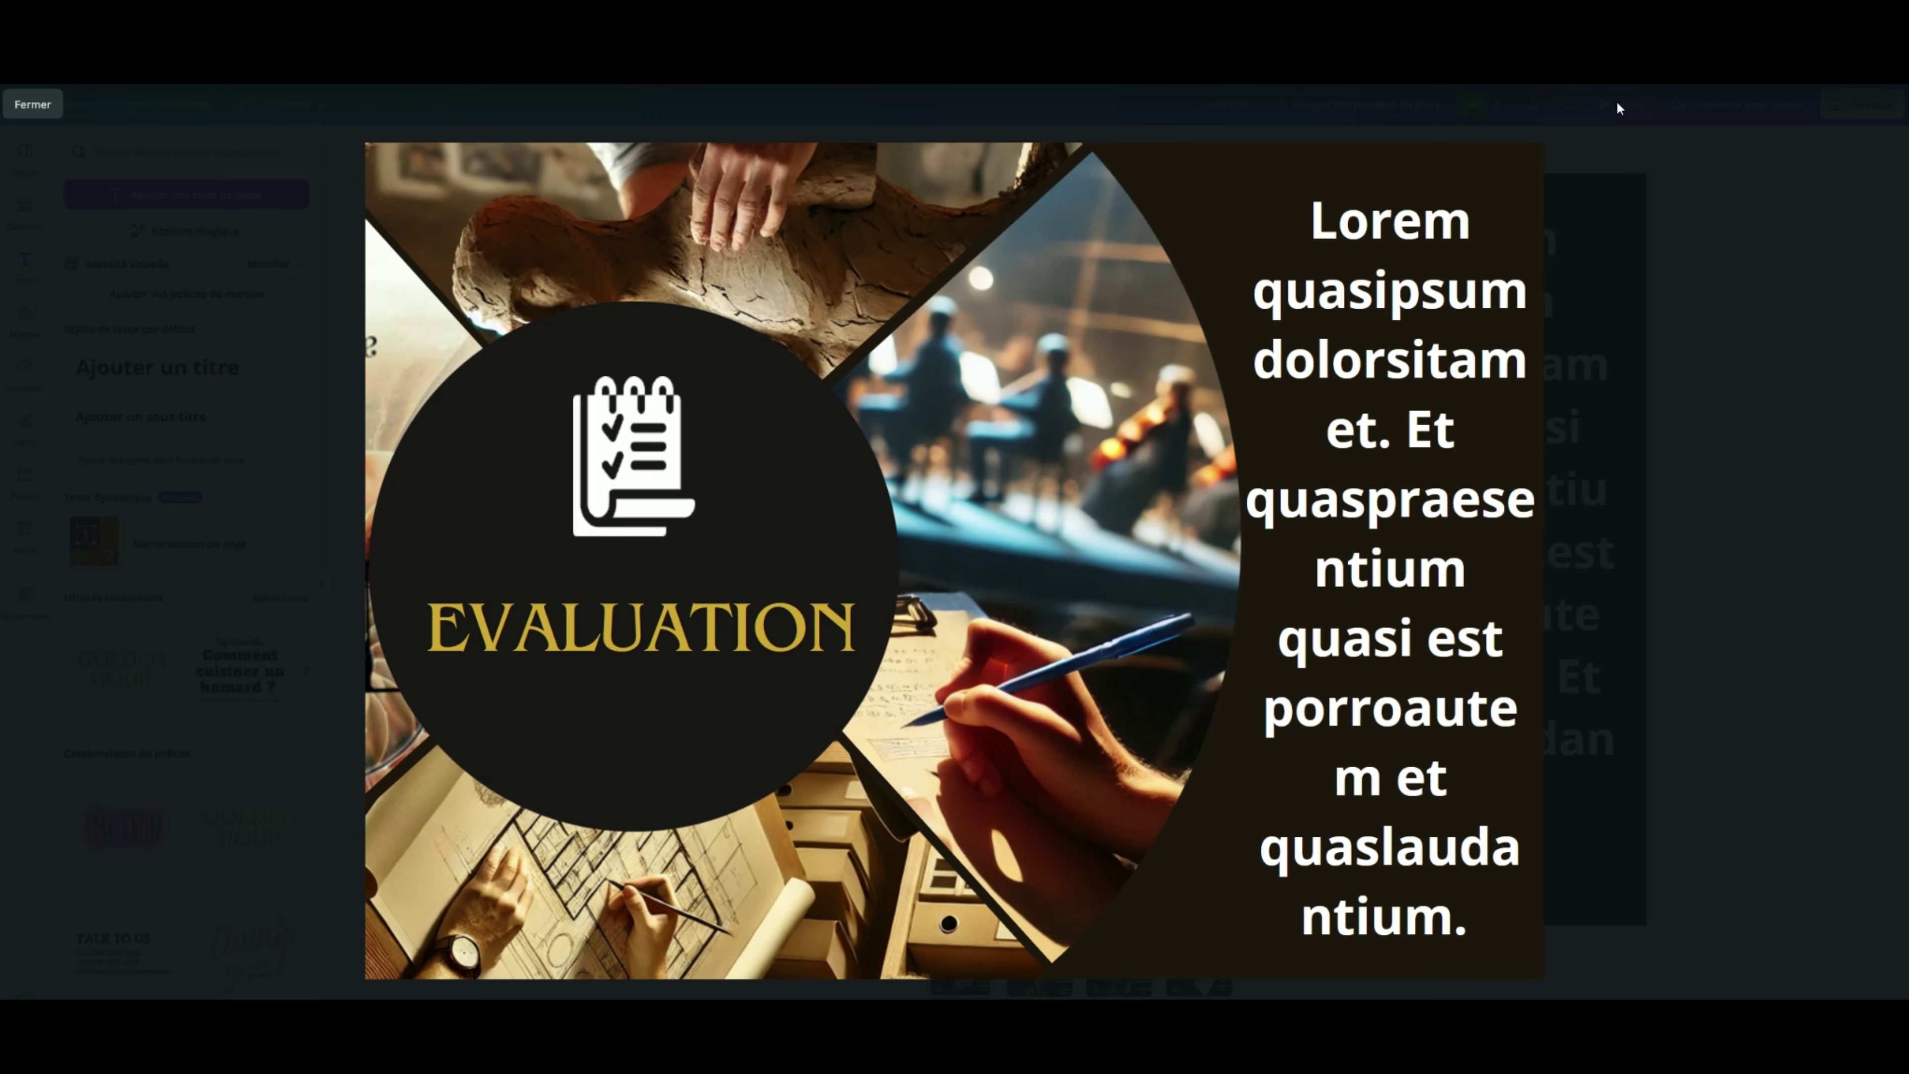
pyautogui.press('Right')
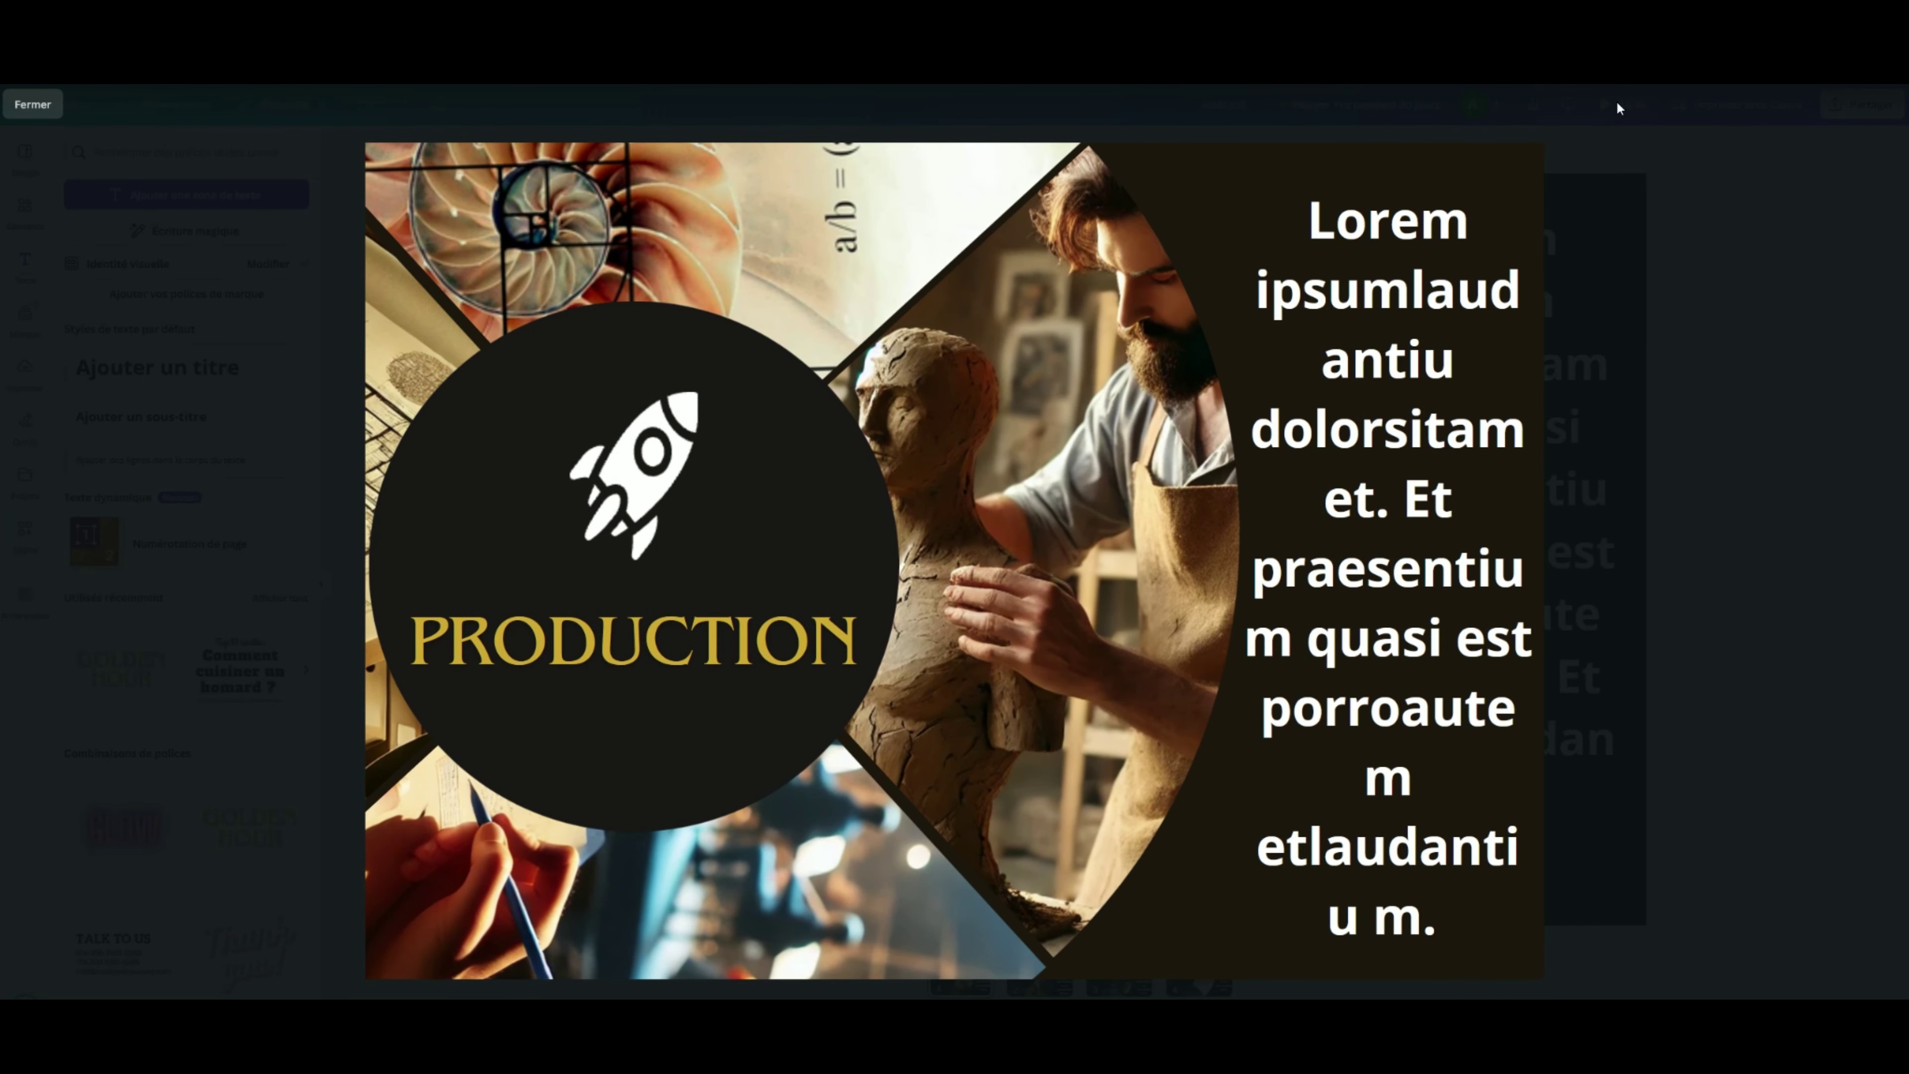
pyautogui.press('Right')
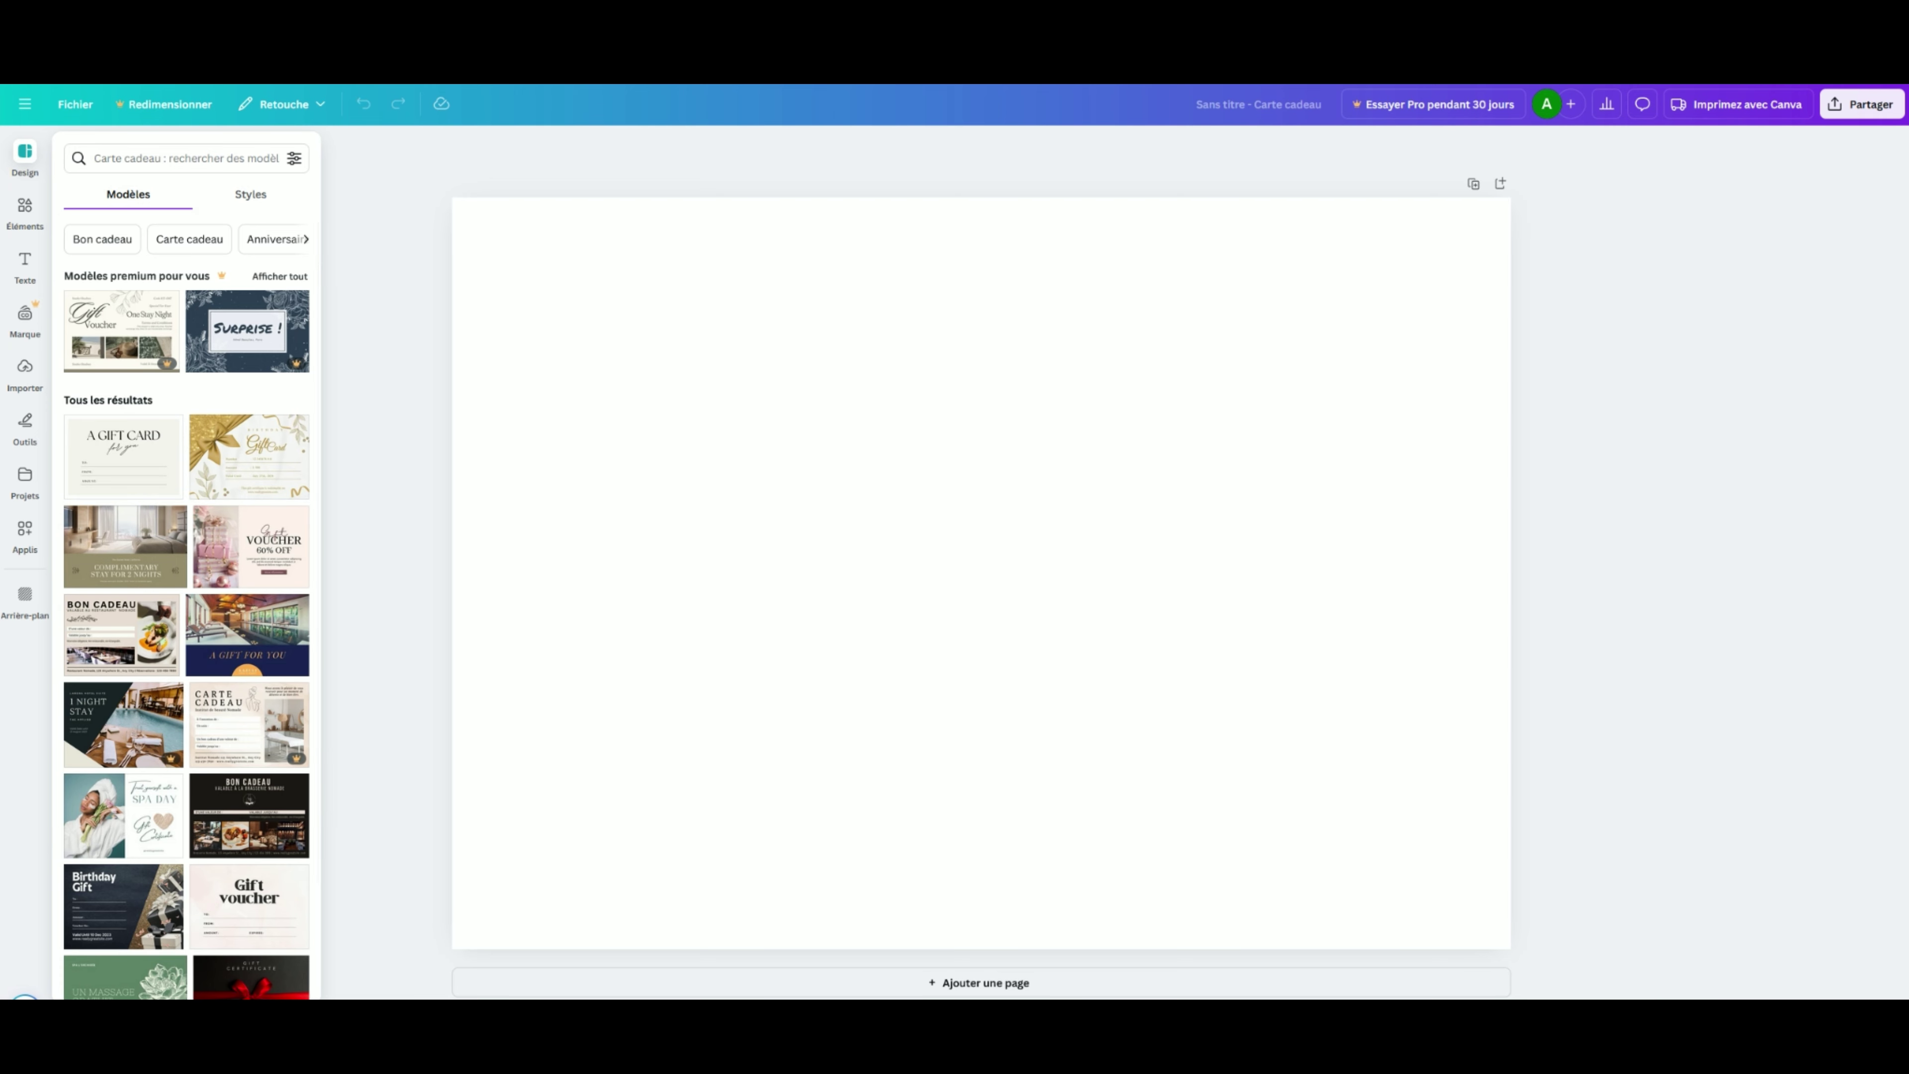
# Search the design elements for "frame quart de cercle".
pyautogui.click(750, 477)
pyautogui.click(25, 211)
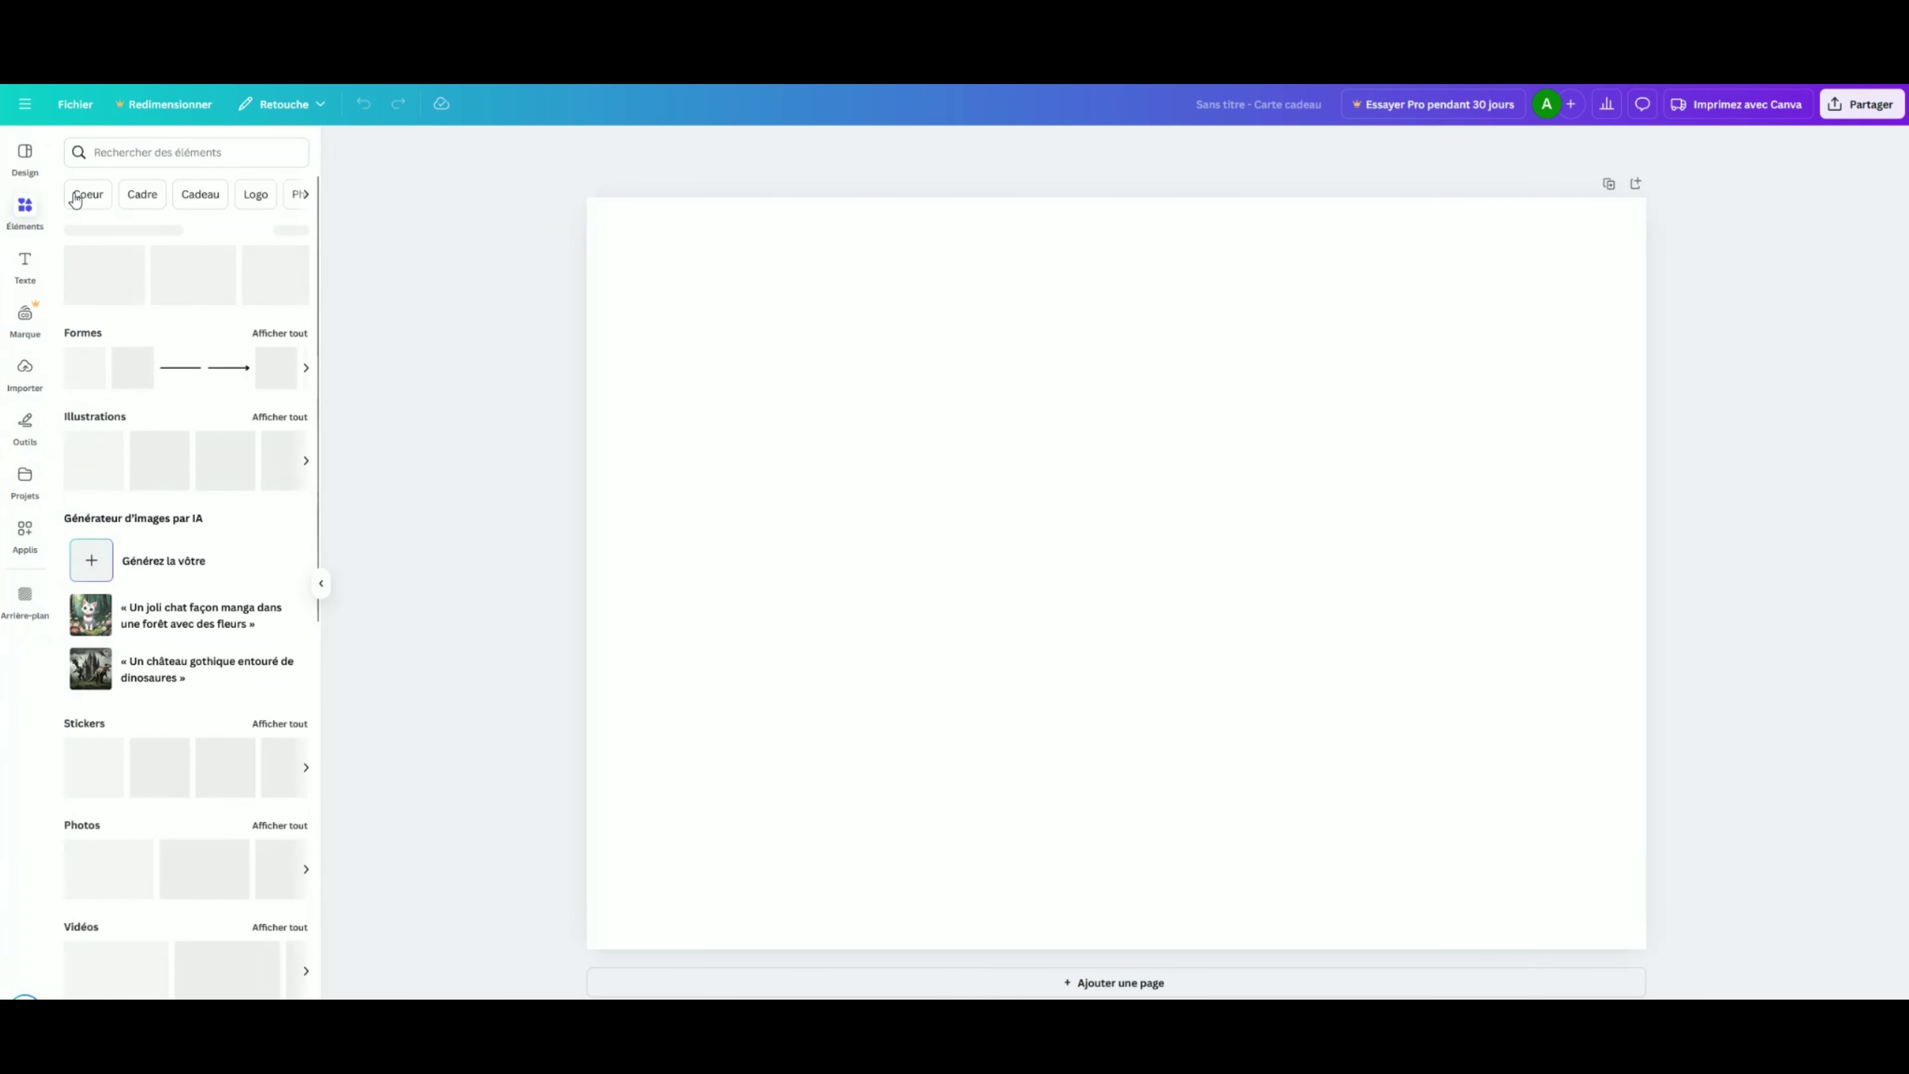
pyautogui.click(141, 154)
pyautogui.write('quart de')
pyautogui.click(145, 218)
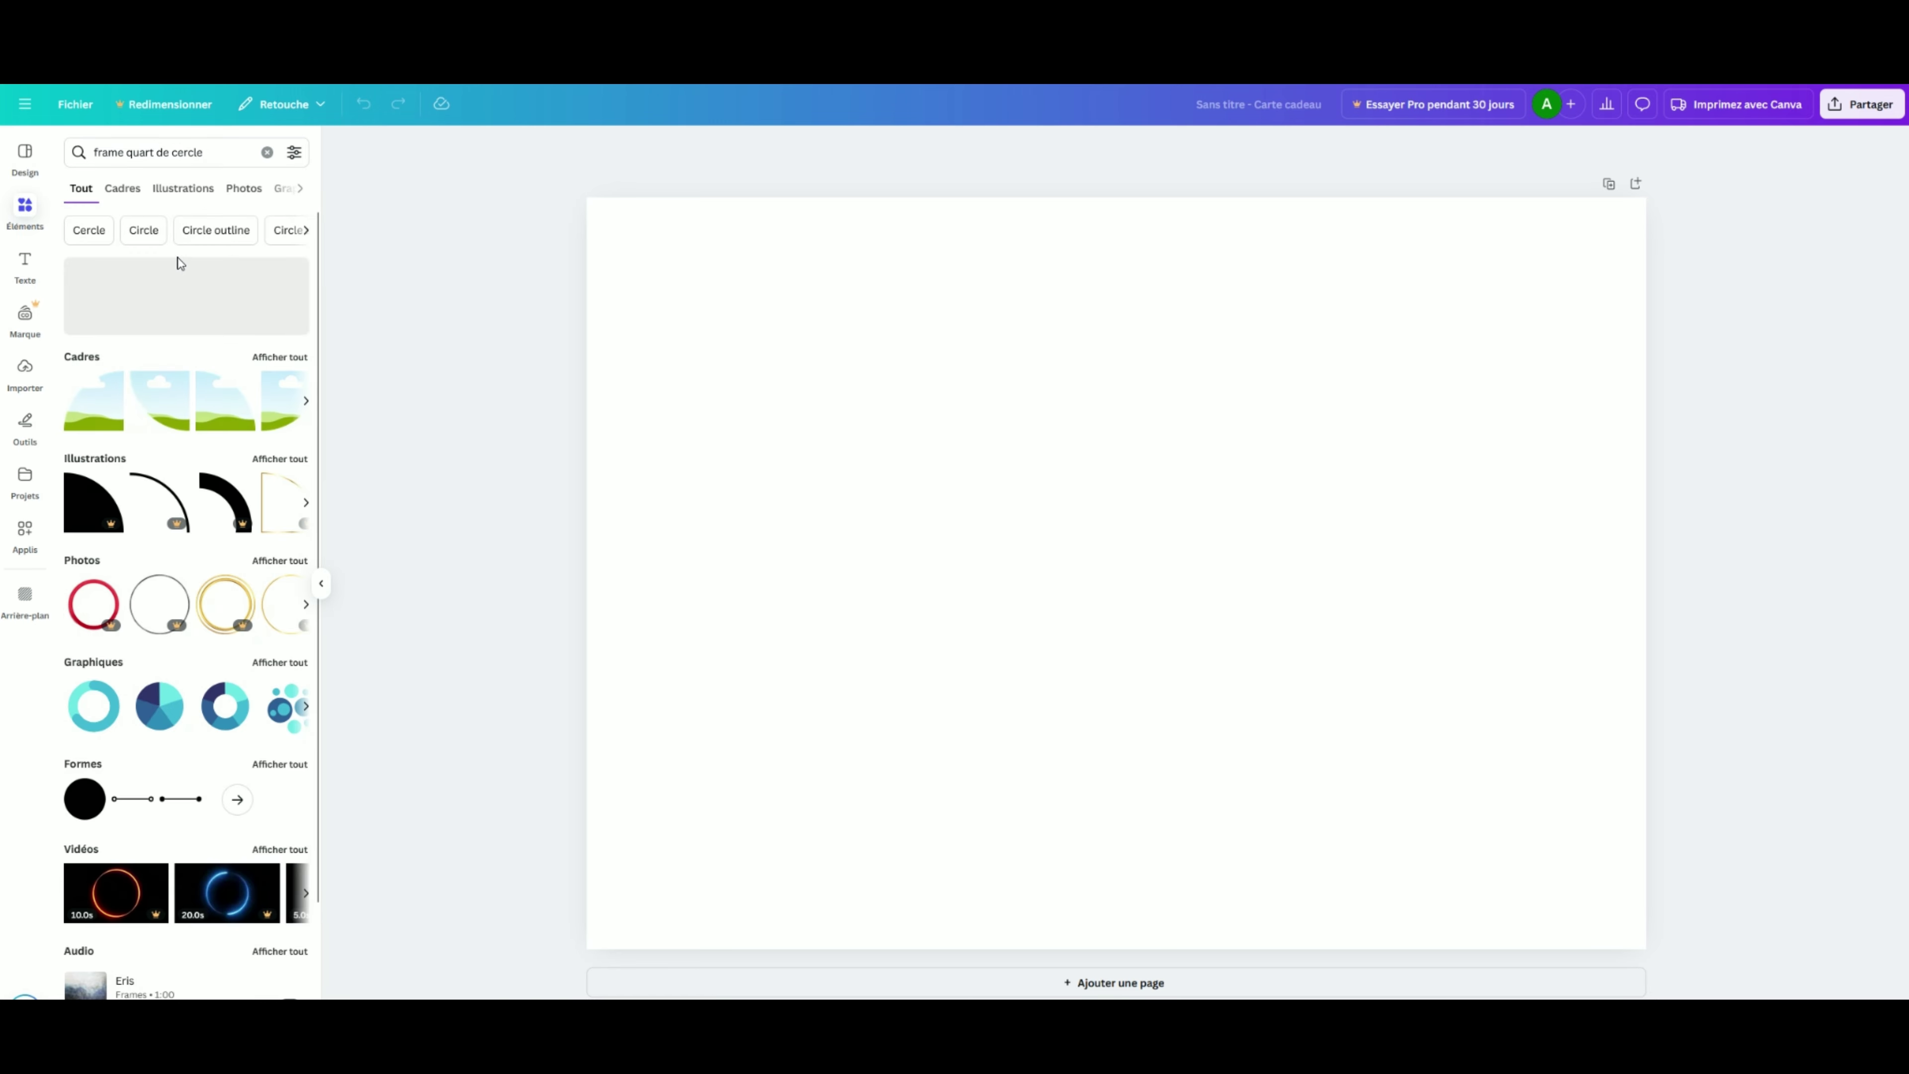
# Add four quarter-circle frames to the blank page and arrange them into a full circle with narrow gaps.
pyautogui.click(103, 415)
pyautogui.moveTo(172, 426); pyautogui.dragTo(700, 641)
pyautogui.moveTo(225, 416); pyautogui.dragTo(1078, 238)
pyautogui.moveTo(284, 415); pyautogui.dragTo(1070, 628)
pyautogui.click(956, 648)
pyautogui.moveTo(943, 652); pyautogui.dragTo(947, 651)
# Scale the four frames down together to fit the page height and shift them towards the page's left side.
pyautogui.hotkey('ctrl', 'a')
pyautogui.moveTo(1437, 996); pyautogui.dragTo(1338, 895)
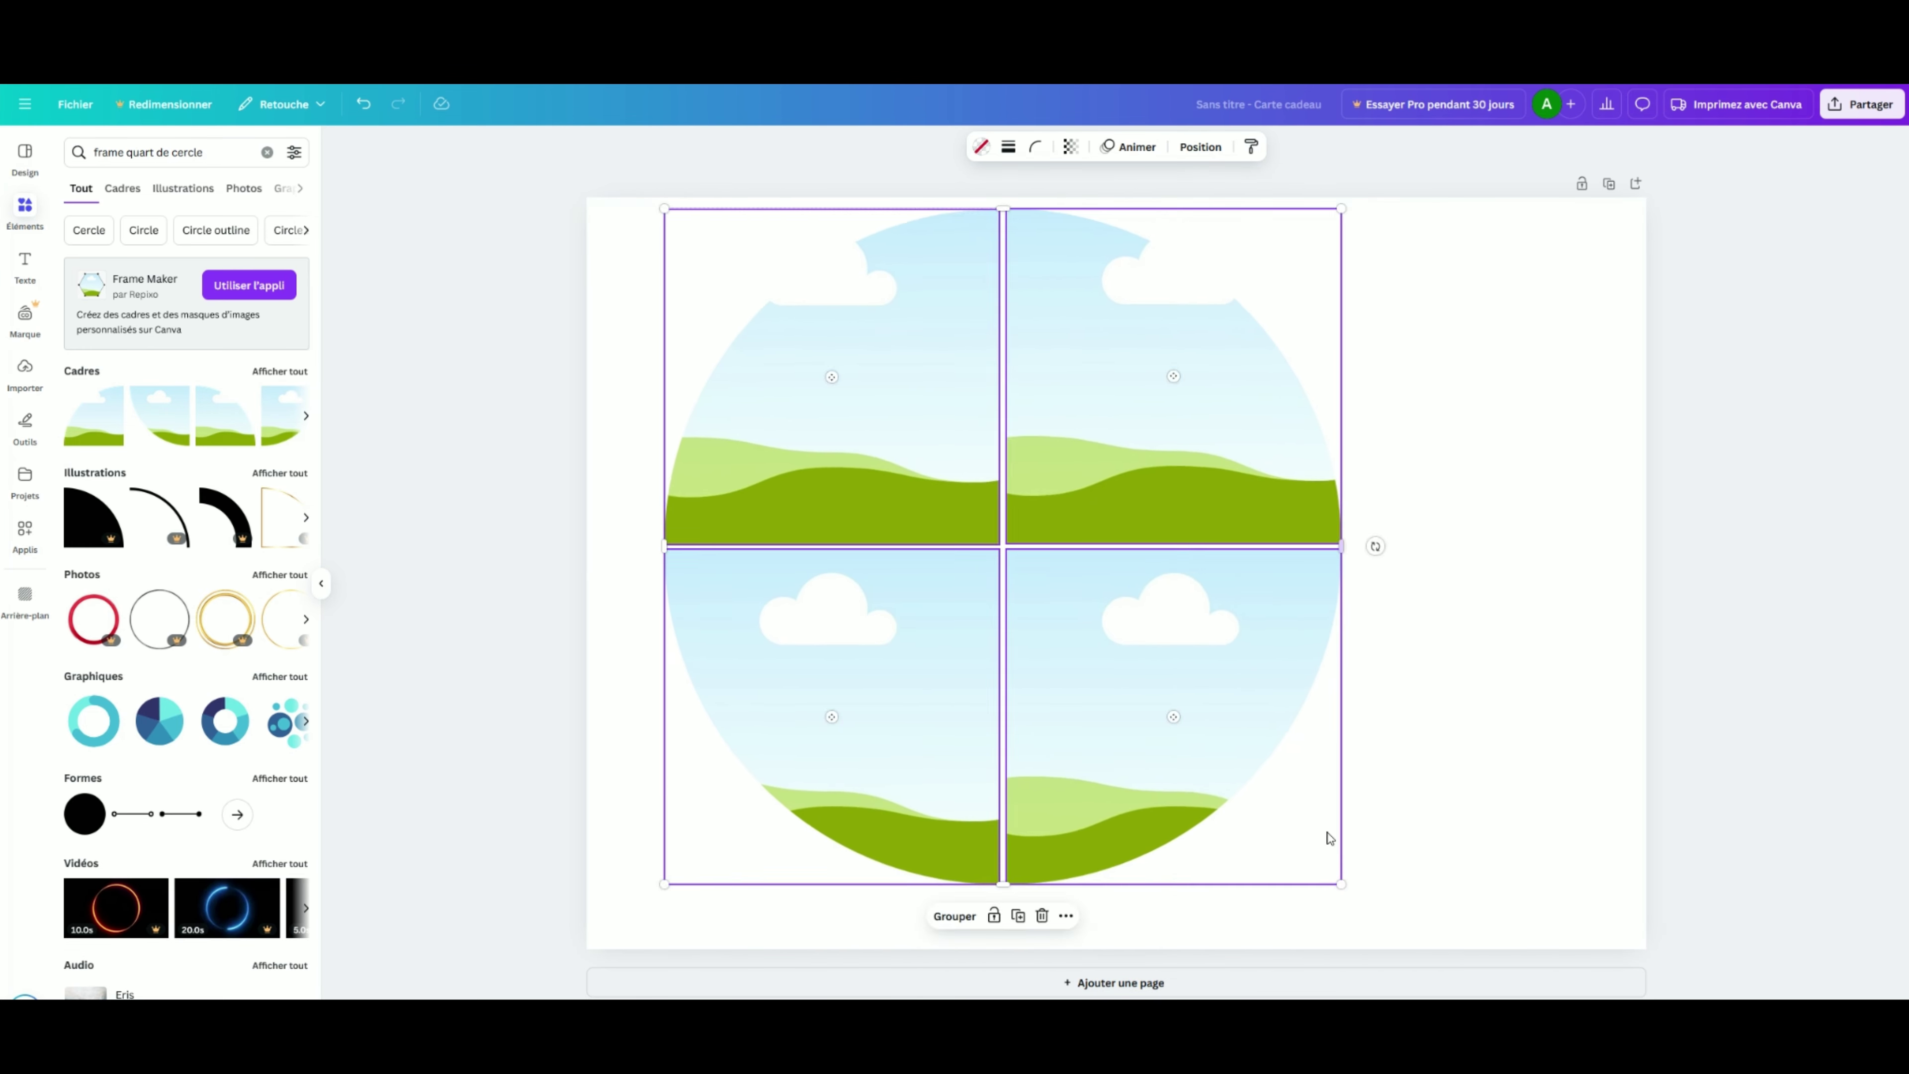
pyautogui.moveTo(1277, 721); pyautogui.dragTo(1224, 760)
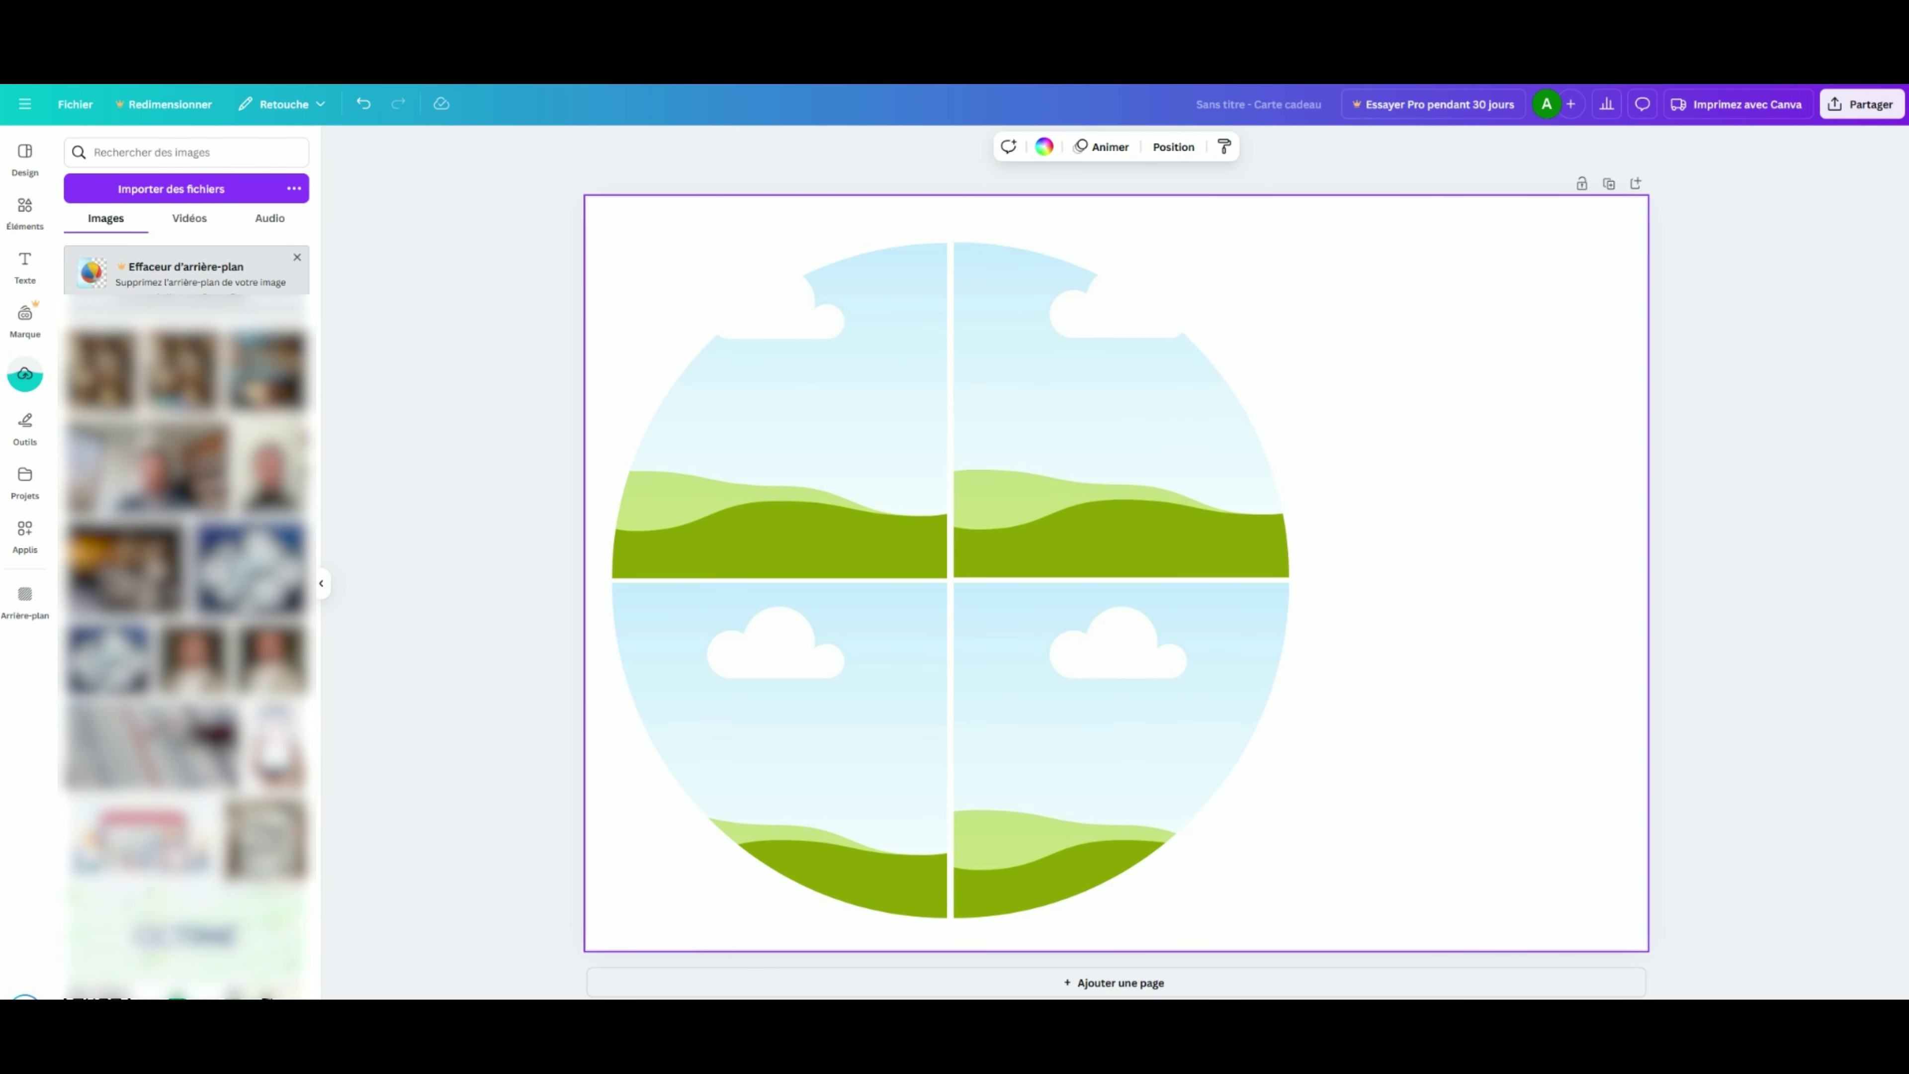
# Fill the four frames with the uploaded orchestra, sculptor, architect and nautilus shell images, one per quarter.
pyautogui.click(110, 356)
pyautogui.press('Delete')
pyautogui.moveTo(263, 374); pyautogui.dragTo(984, 456)
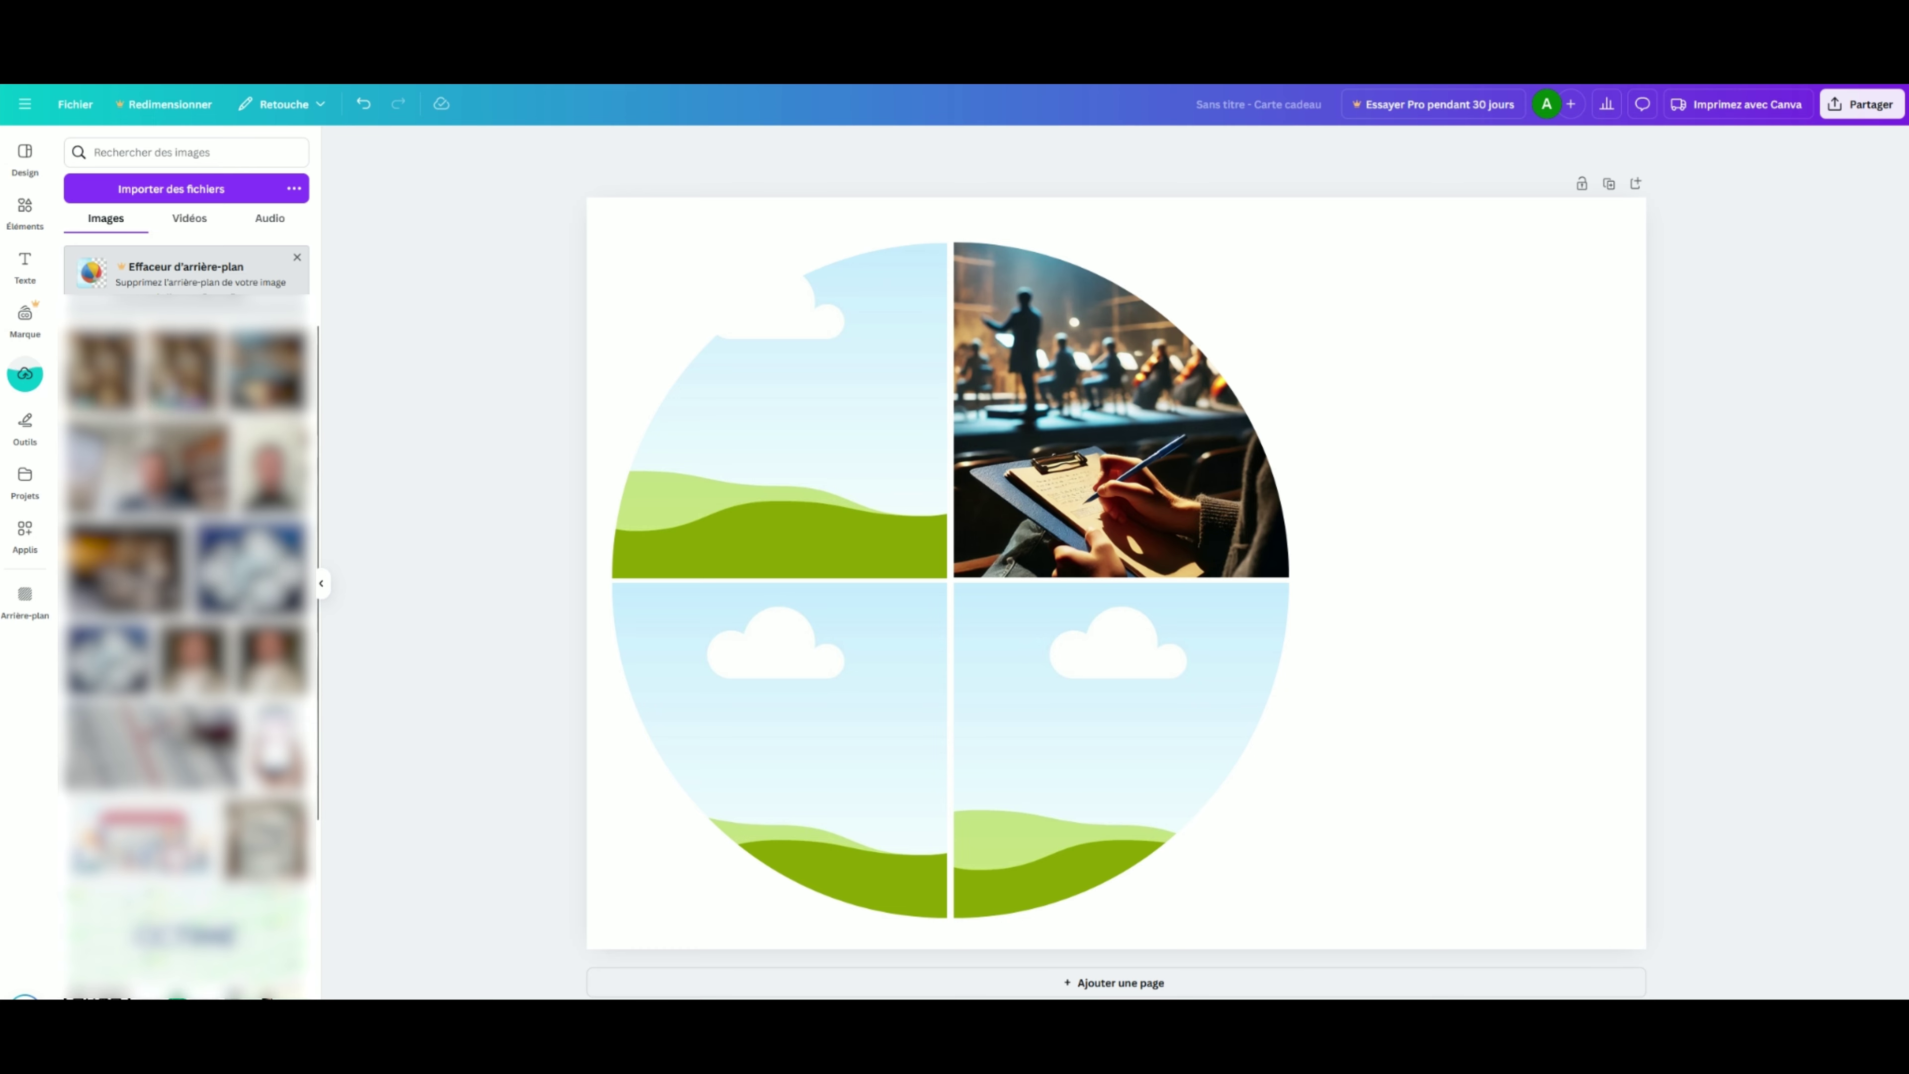
pyautogui.moveTo(184, 368); pyautogui.dragTo(790, 510)
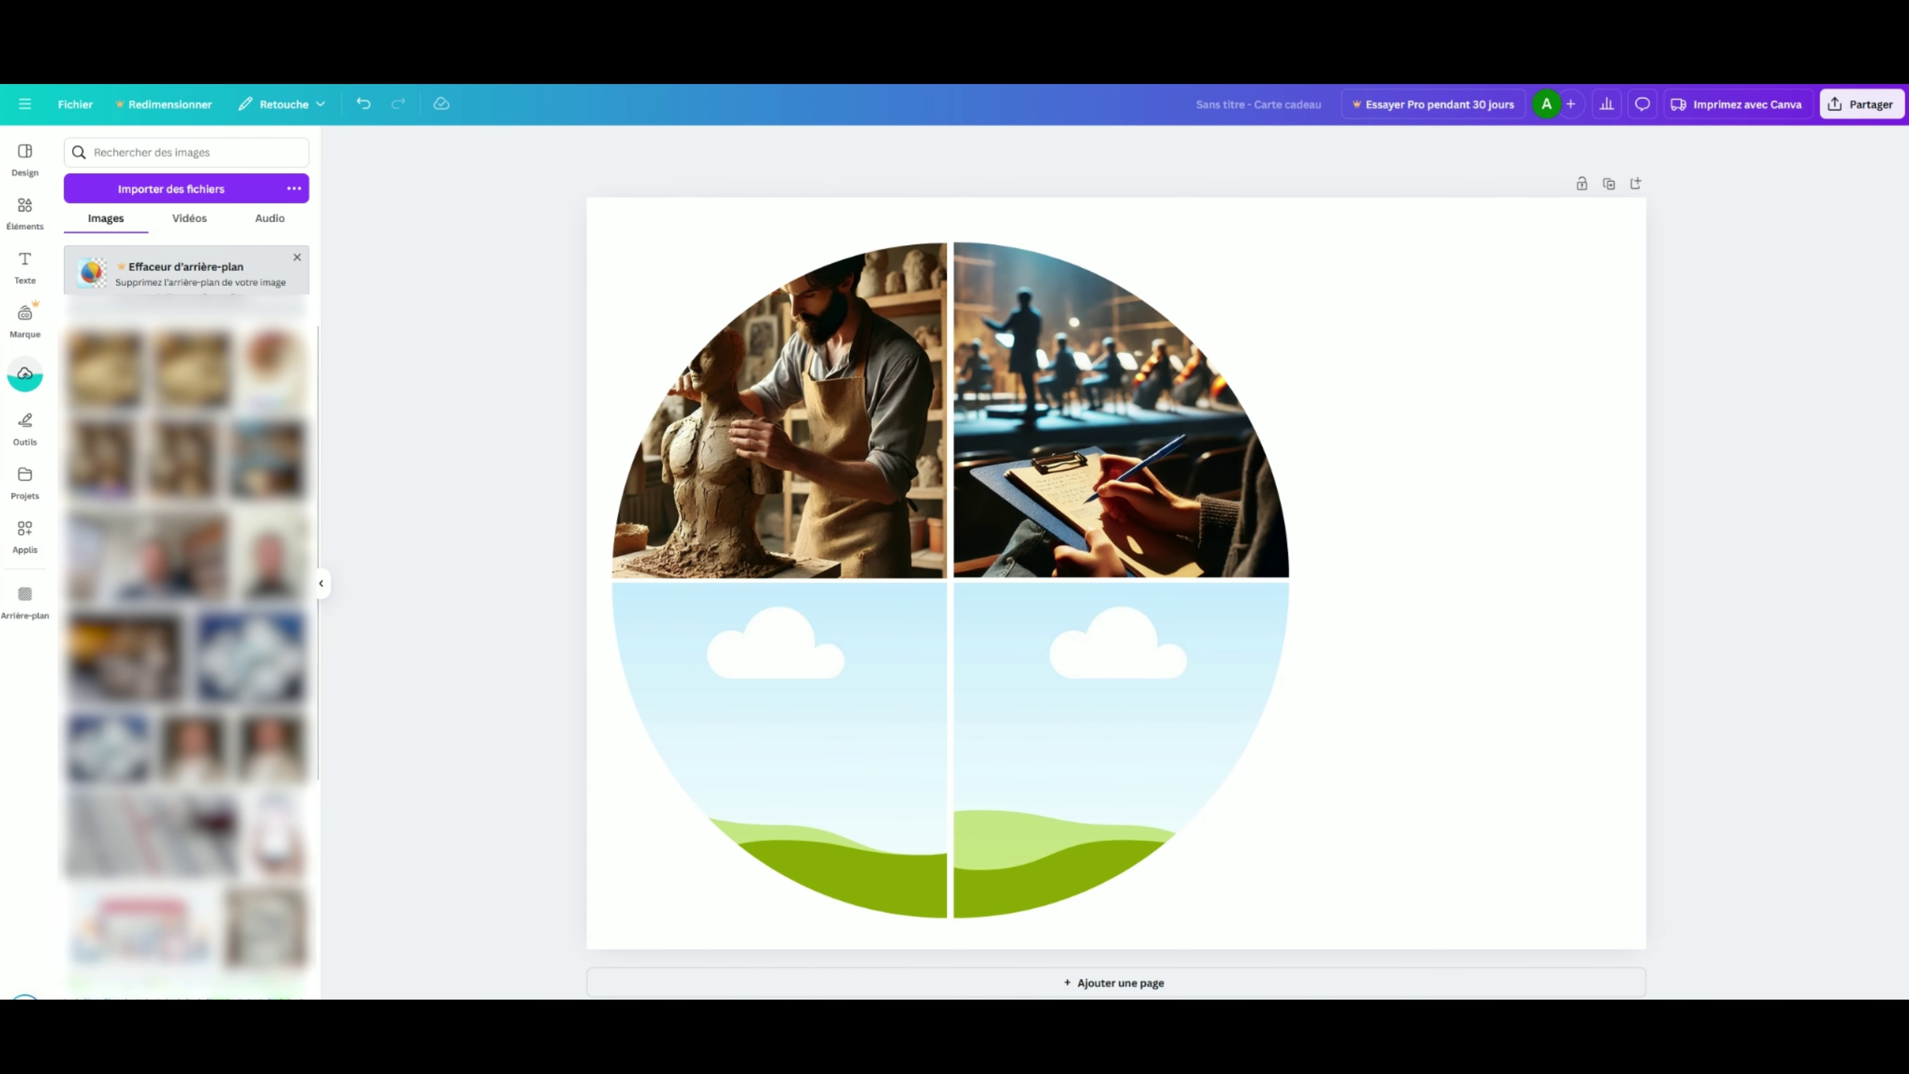
pyautogui.moveTo(1116, 526); pyautogui.dragTo(1079, 753)
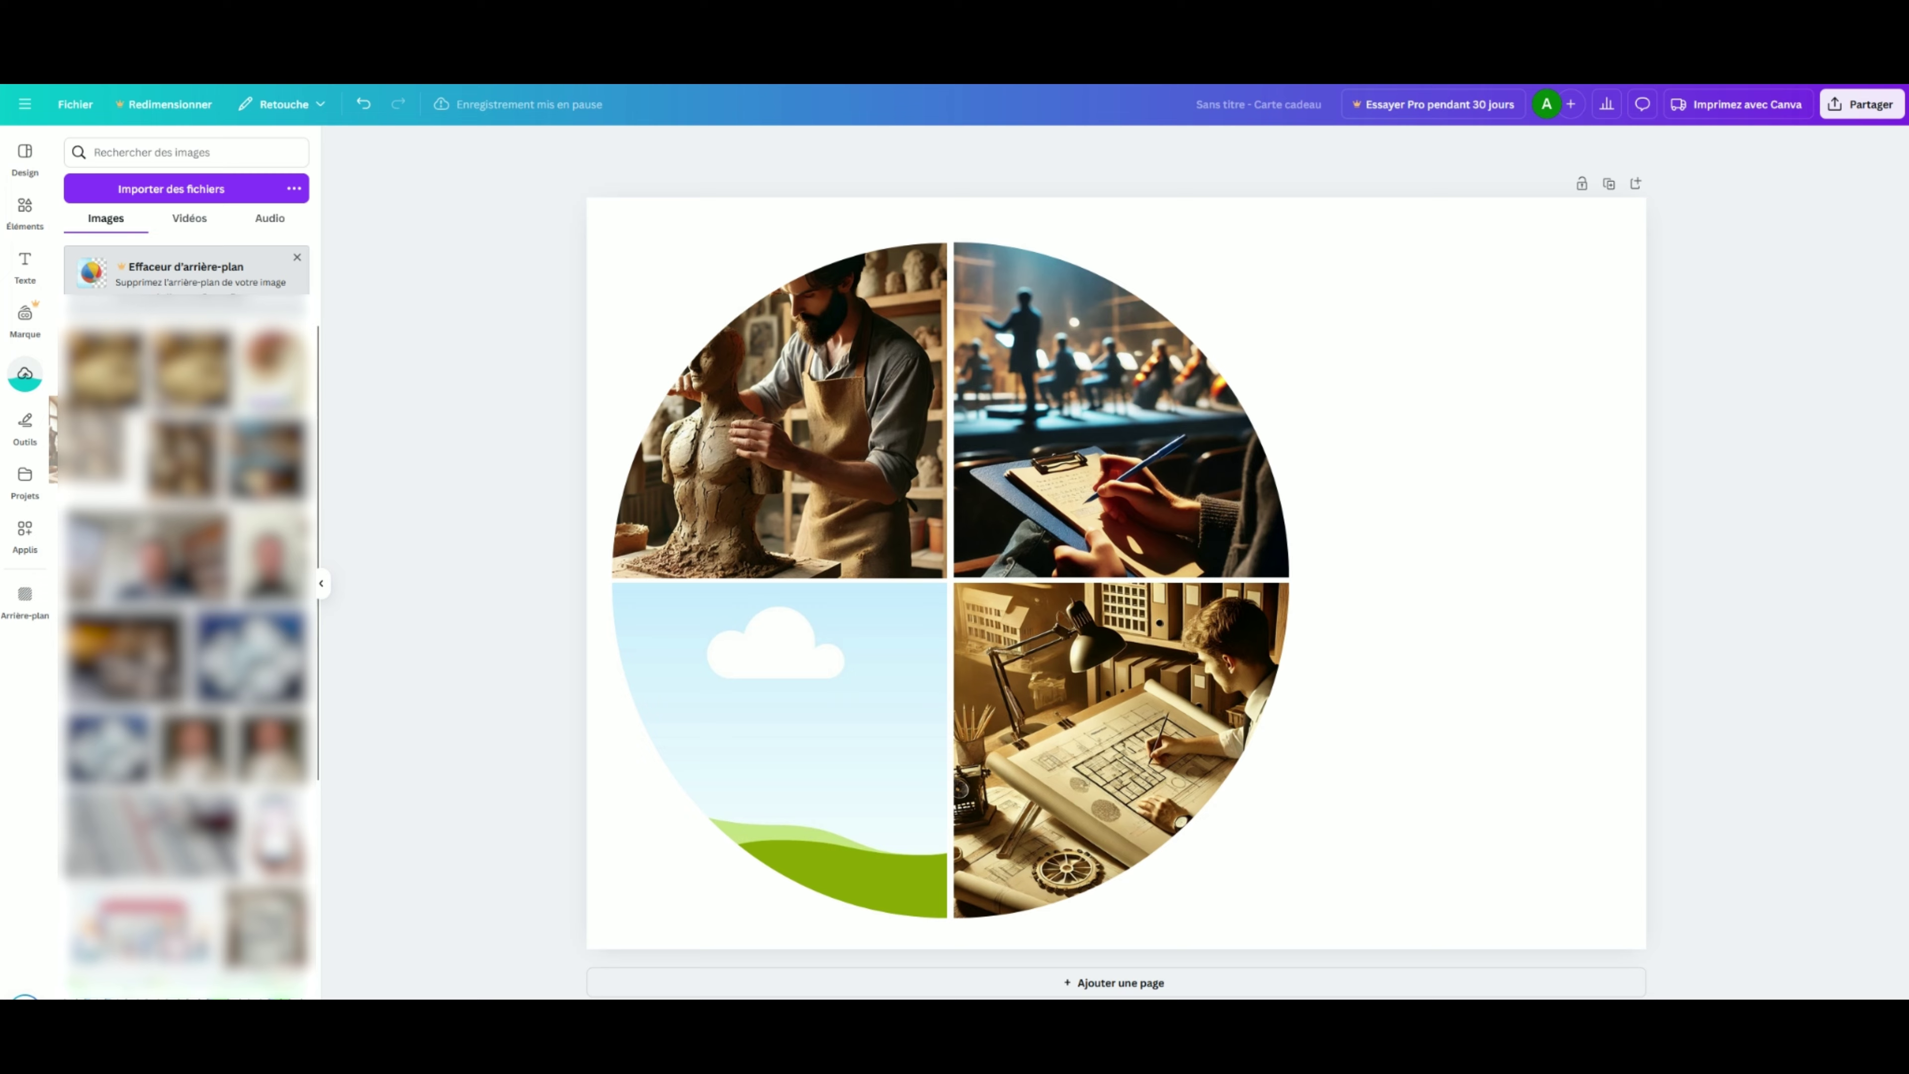
pyautogui.moveTo(272, 376); pyautogui.dragTo(921, 661)
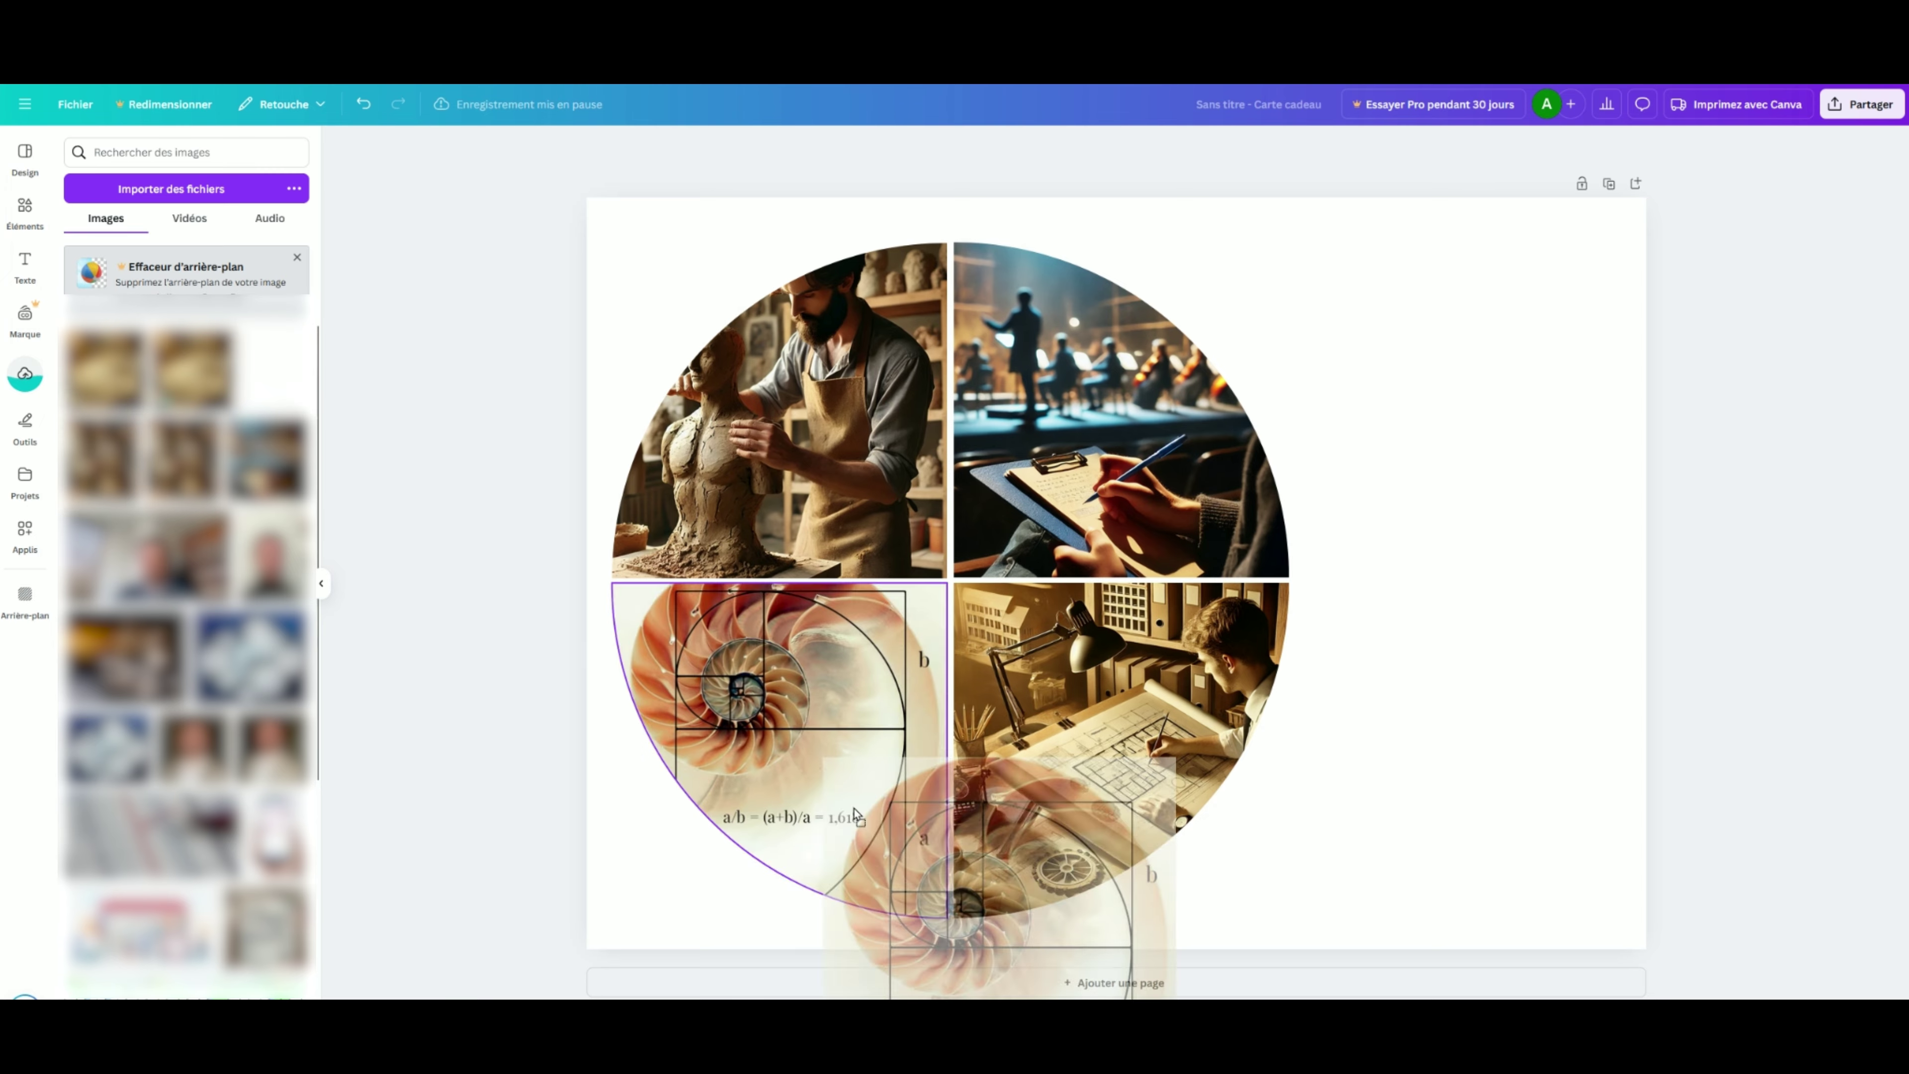
# Rotate the orchestra and architect images diagonally inside their frames and reposition the orchestra image.
pyautogui.doubleClick(1187, 455)
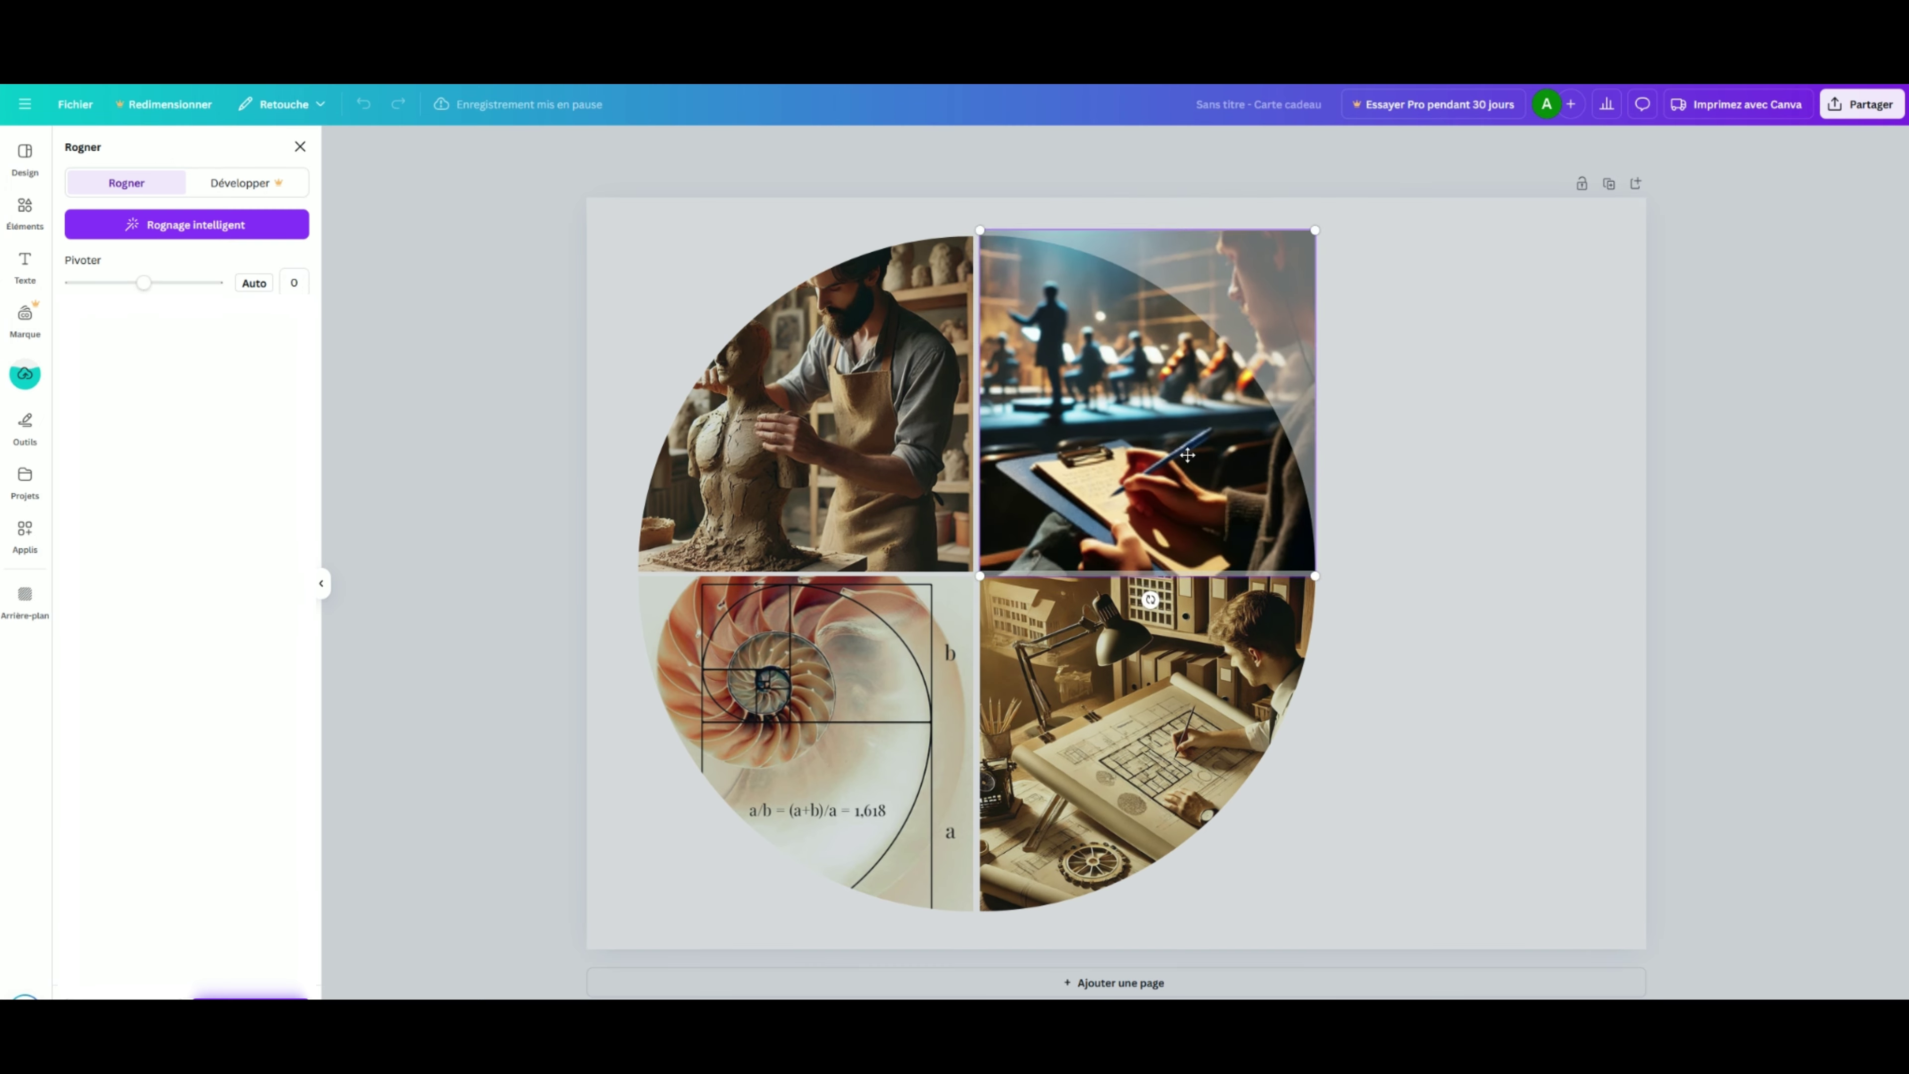
pyautogui.moveTo(1149, 600); pyautogui.dragTo(1261, 564)
pyautogui.moveTo(1052, 361); pyautogui.dragTo(953, 314)
pyautogui.click(1258, 741)
pyautogui.moveTo(1149, 934); pyautogui.dragTo(1270, 884)
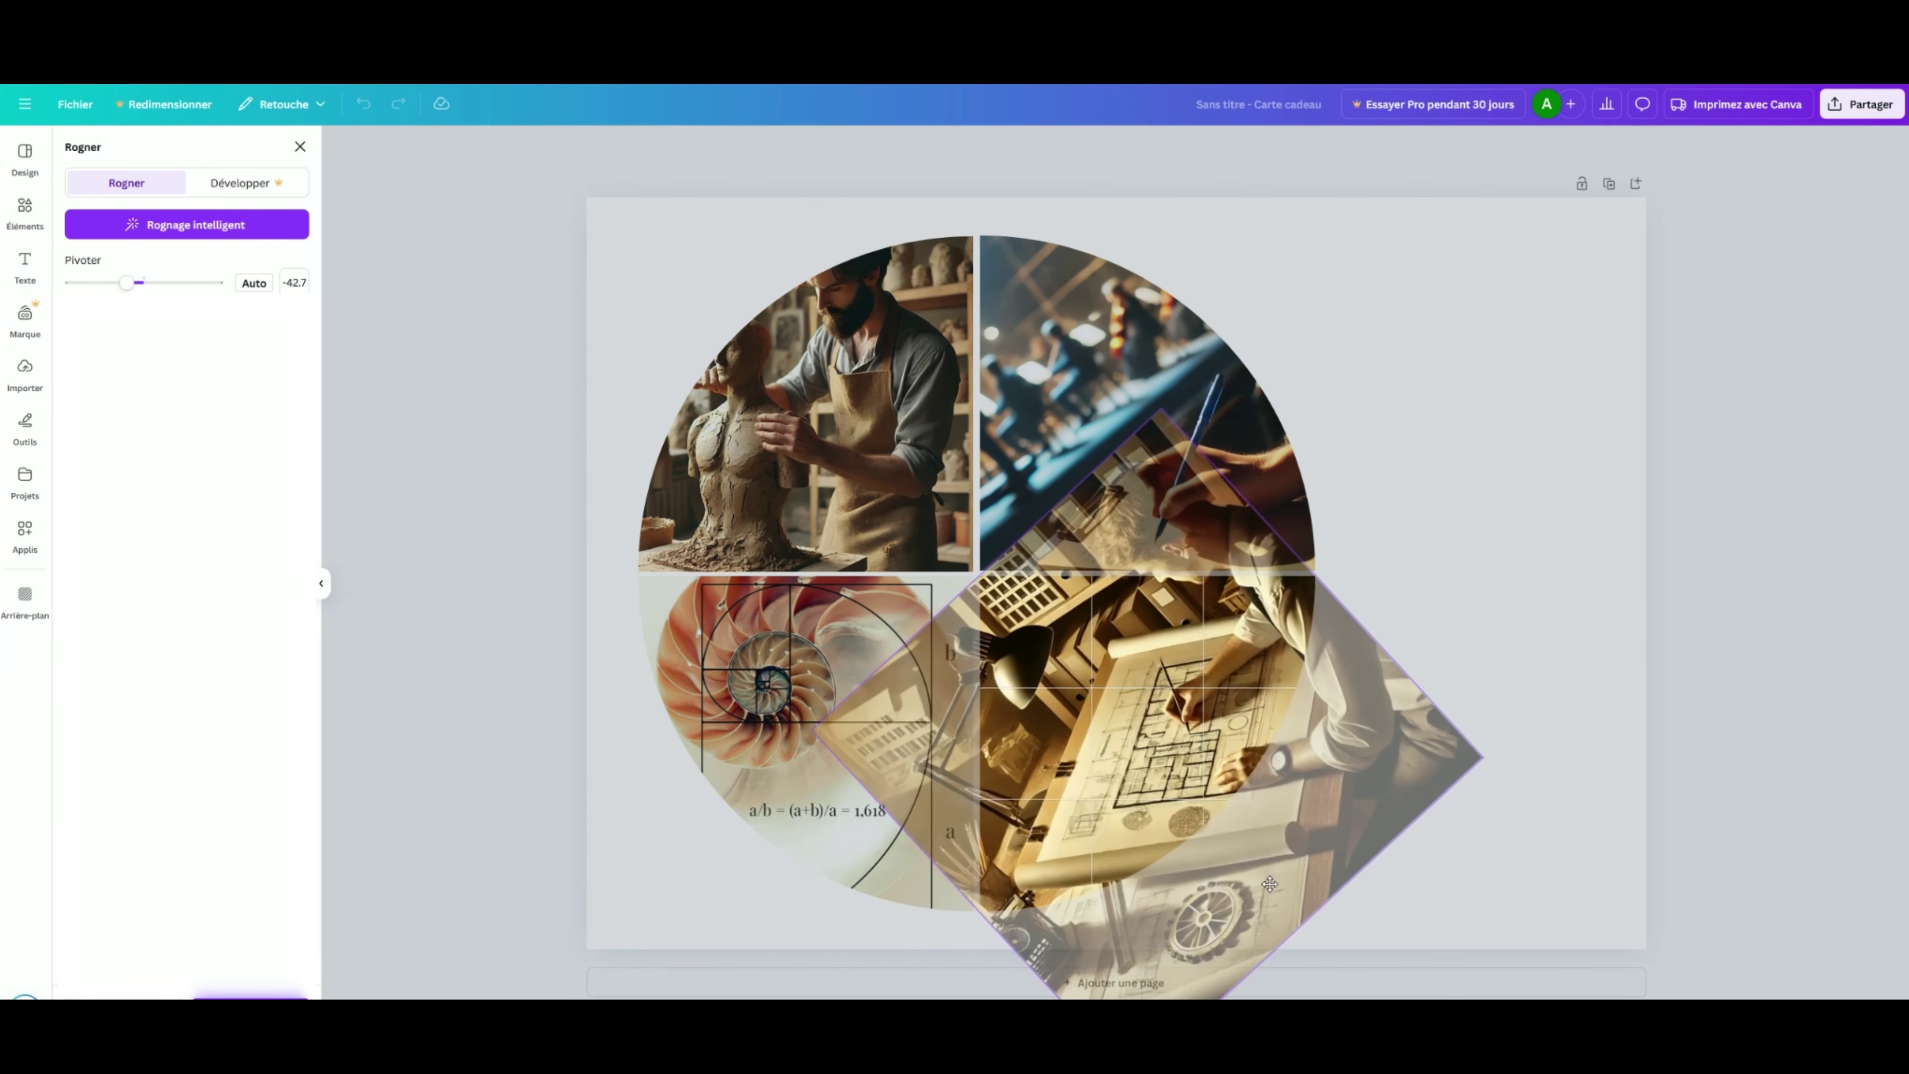
# Group the four filled frames and try rotating the group around its centre like a wheel.
pyautogui.click(612, 601)
pyautogui.moveTo(612, 226); pyautogui.dragTo(1193, 720)
pyautogui.rightClick(1193, 720)
pyautogui.click(1248, 882)
pyautogui.moveTo(976, 941); pyautogui.dragTo(358, 572)
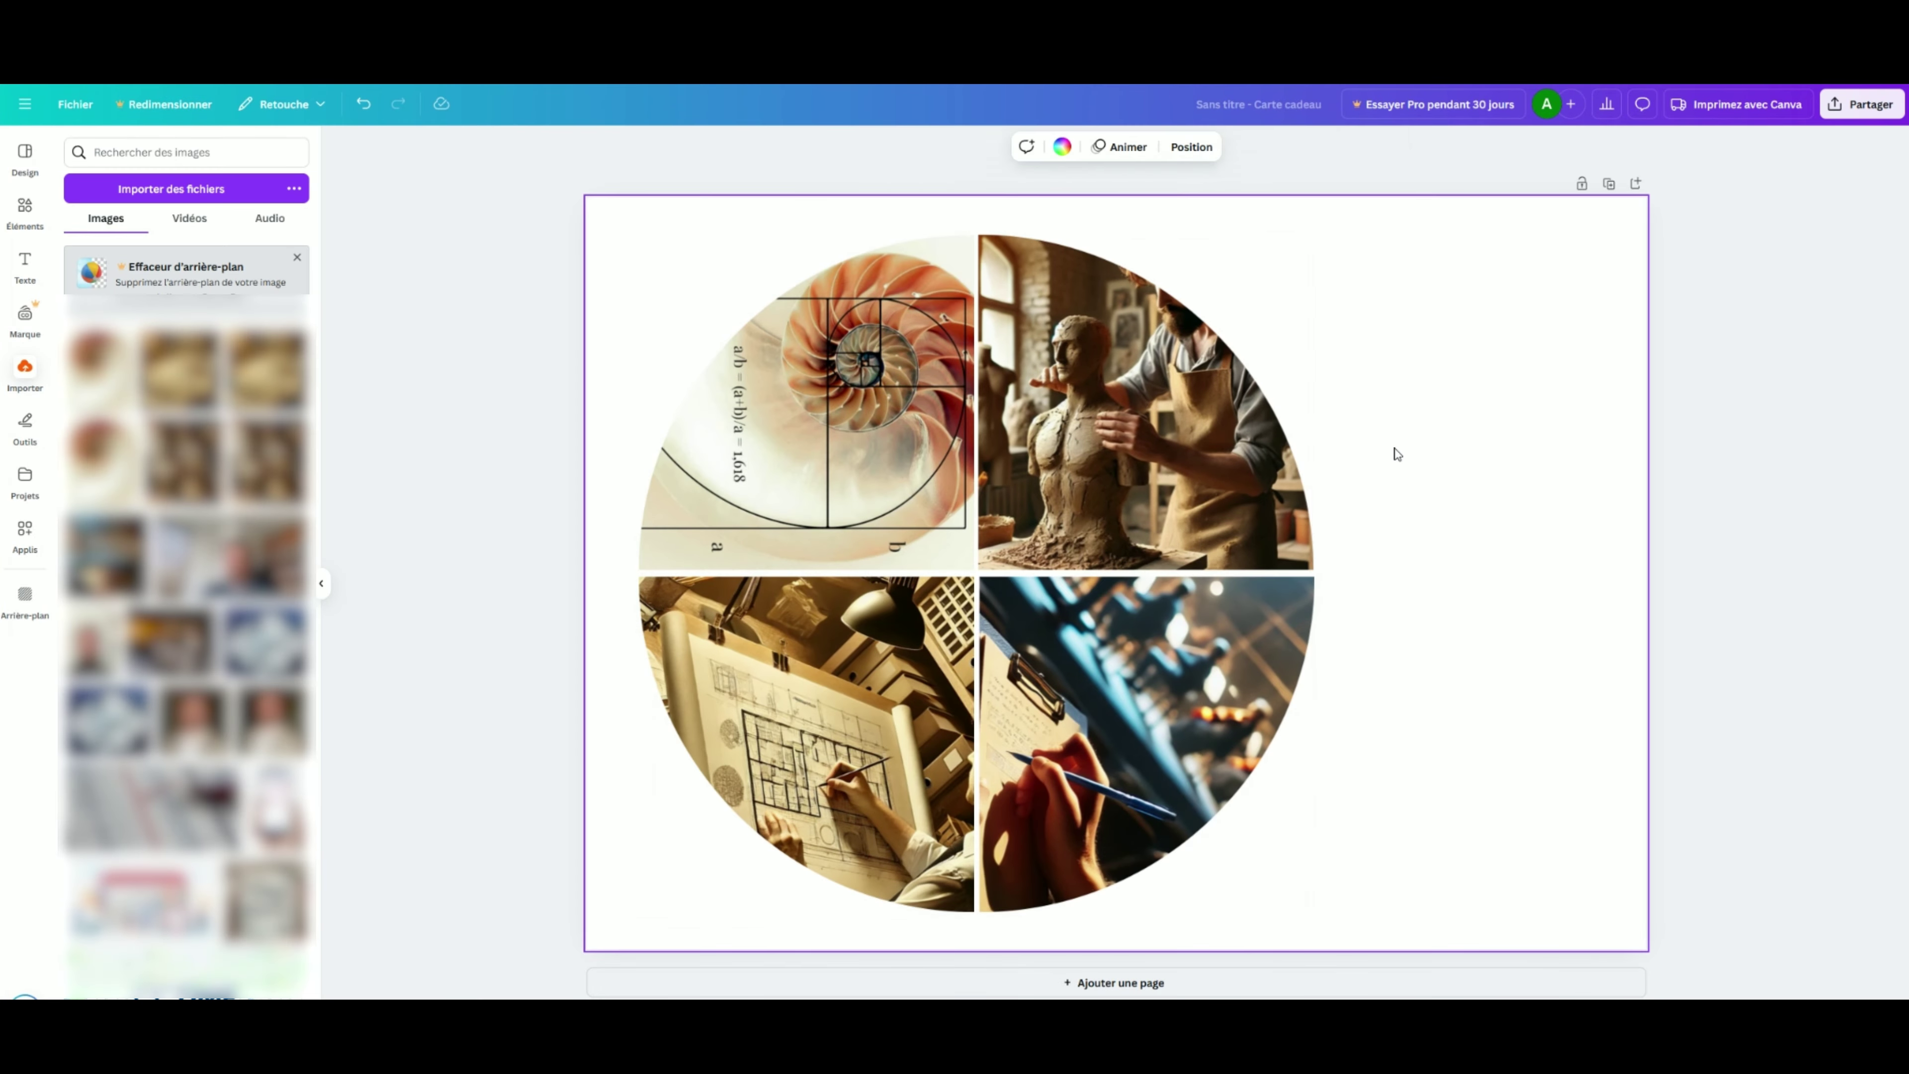
pyautogui.moveTo(1394, 452); pyautogui.dragTo(970, 467)
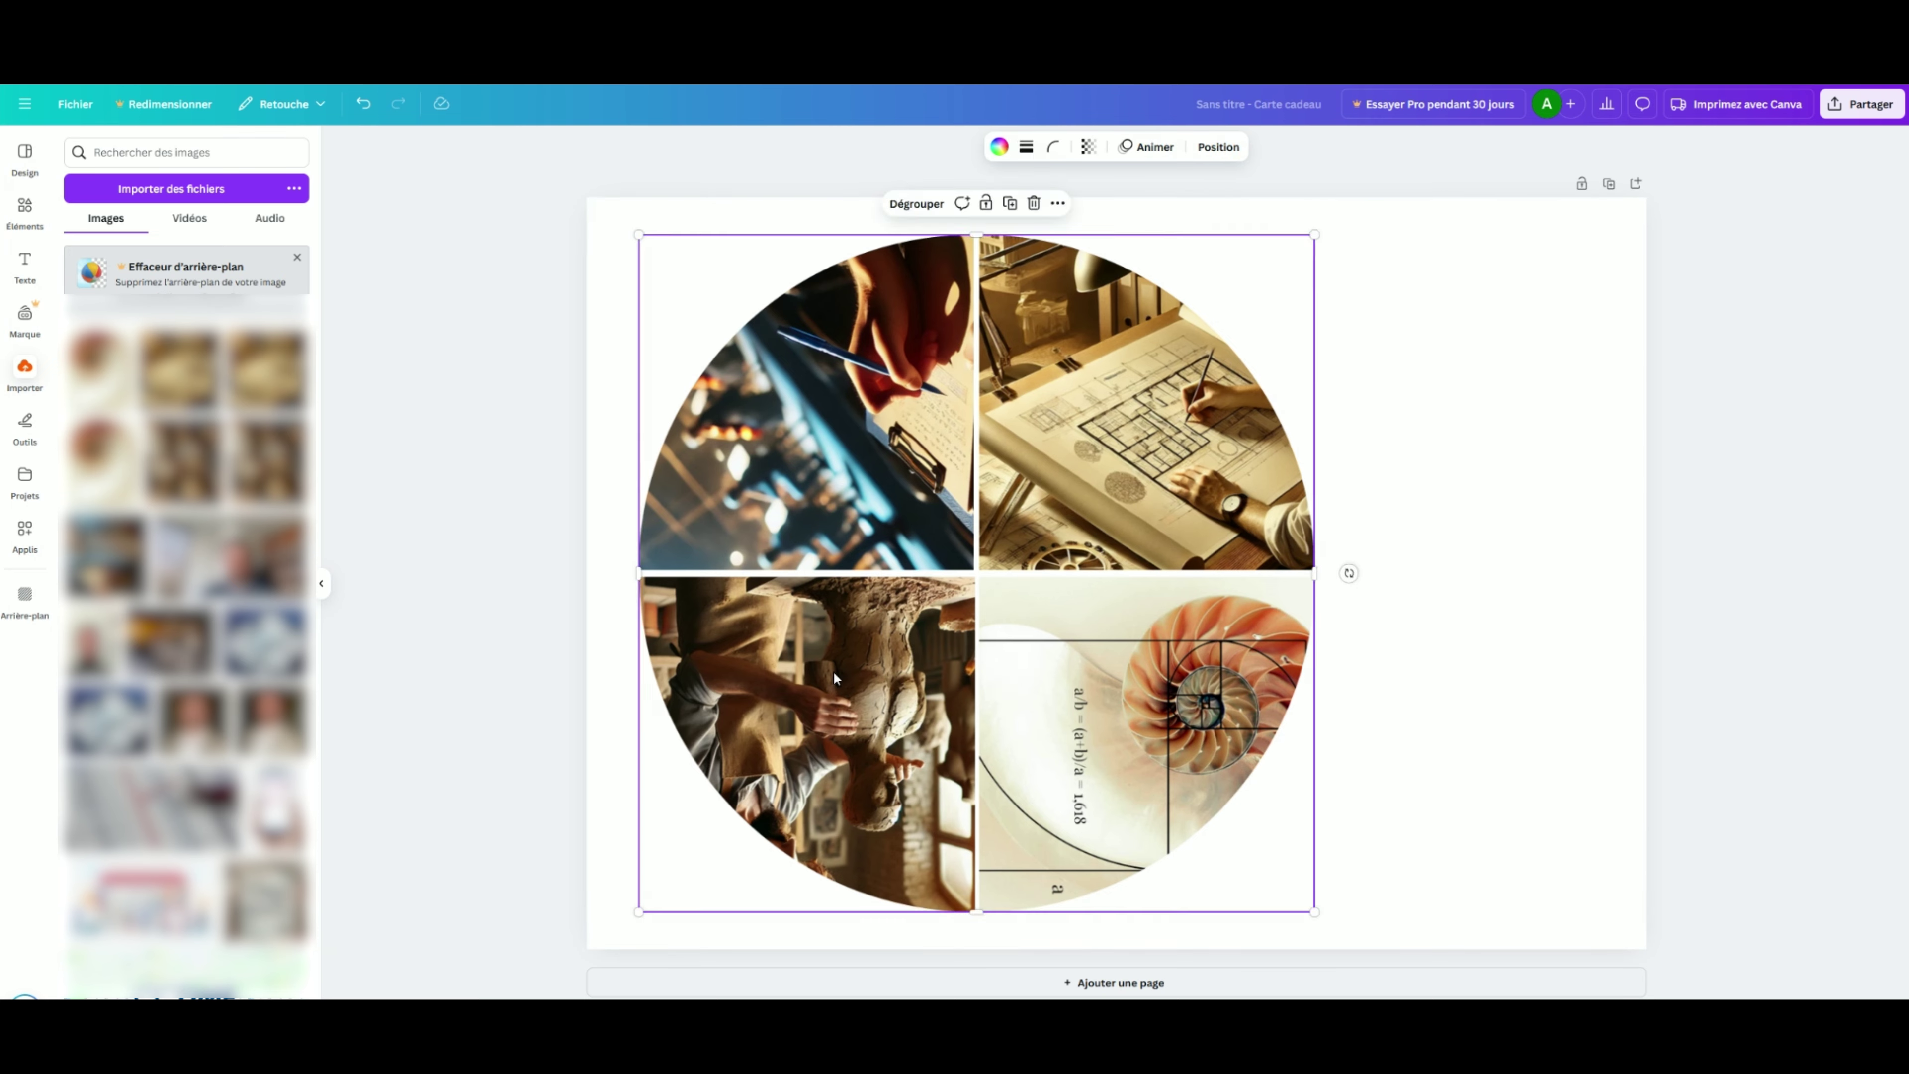
pyautogui.rightClick(951, 777)
pyautogui.click(1258, 677)
# Enlarge the image wheel beyond the page edges and rotate it until the gaps between the quarters run diagonally.
pyautogui.moveTo(1314, 912); pyautogui.dragTo(1495, 1064)
pyautogui.moveTo(1240, 752); pyautogui.dragTo(998, 576)
pyautogui.moveTo(1252, 912); pyautogui.dragTo(1441, 1064)
pyautogui.moveTo(1270, 640); pyautogui.dragTo(1092, 770)
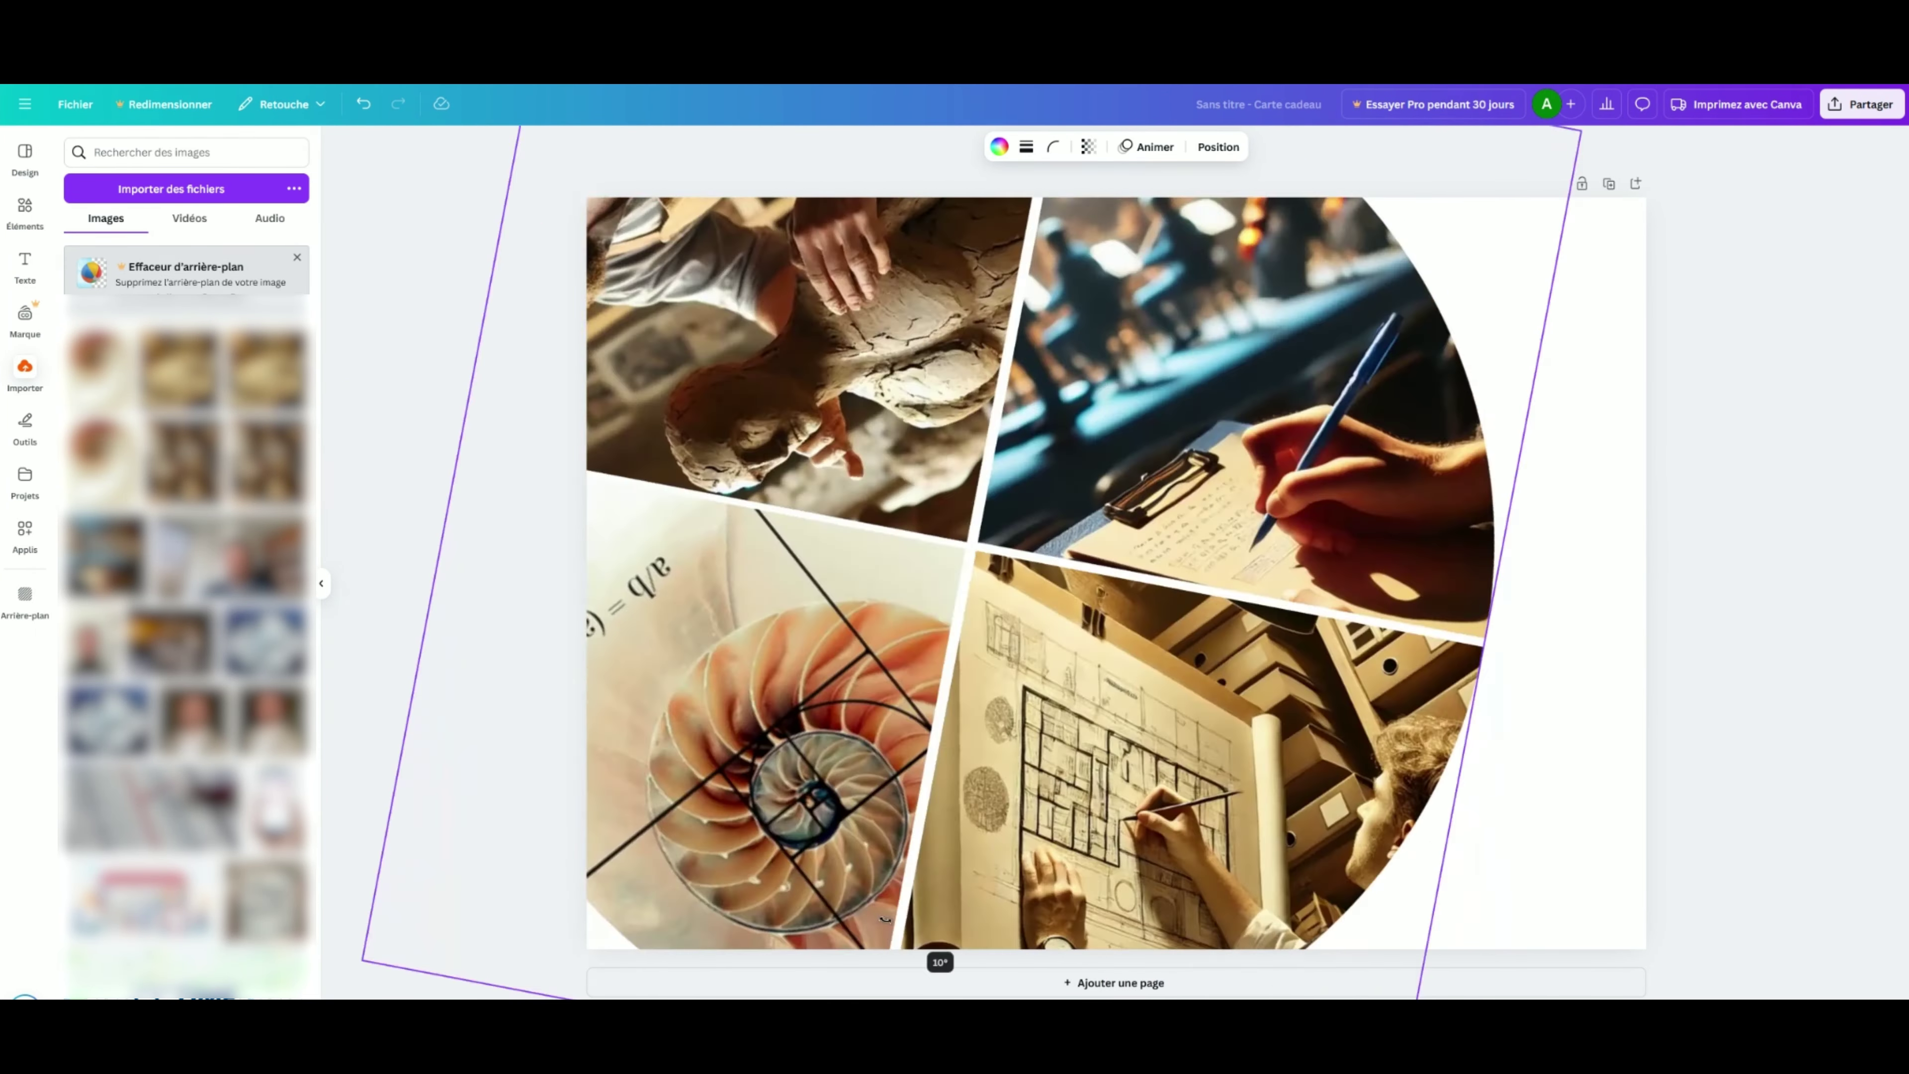
pyautogui.moveTo(937, 955); pyautogui.dragTo(687, 827)
pyautogui.click(1465, 861)
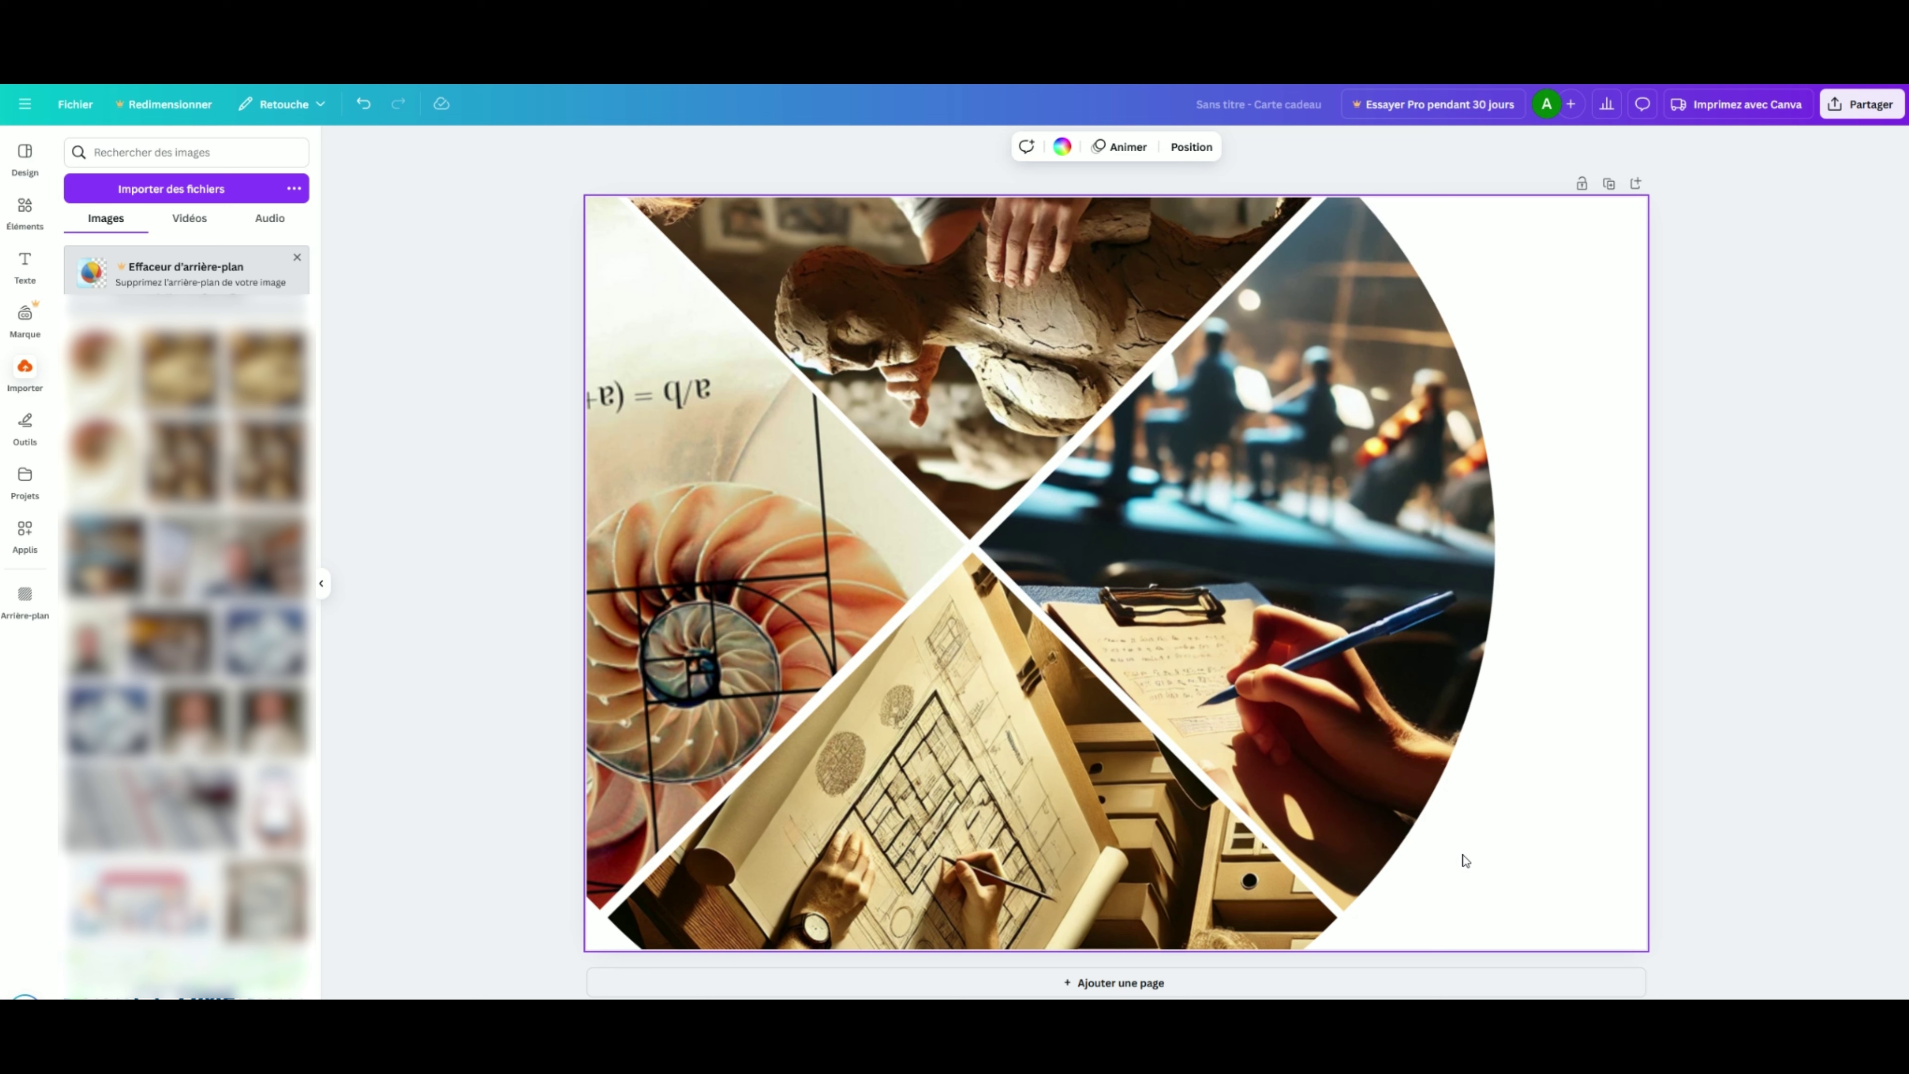
# Add a solid circle shape, enlarge it to about half the wheel's width and place it over the wheel.
pyautogui.click(23, 226)
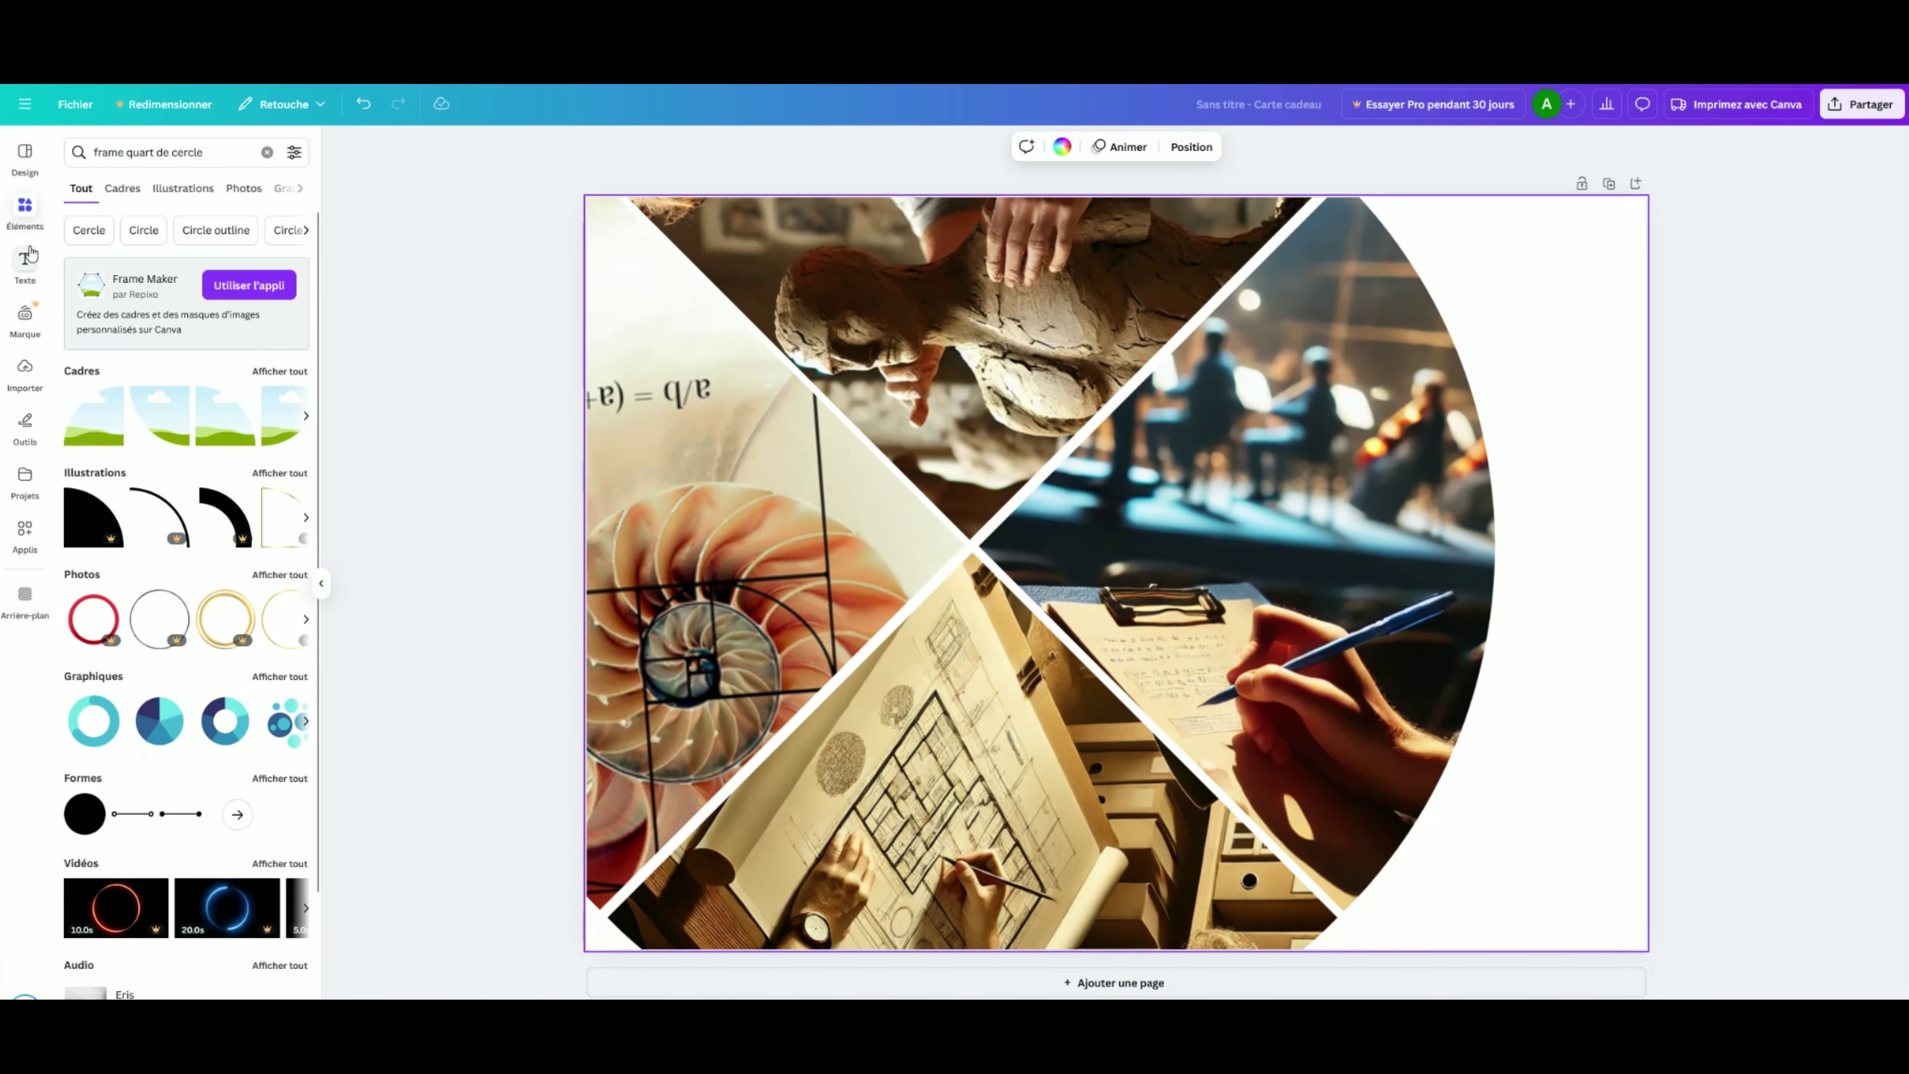
pyautogui.click(85, 815)
pyautogui.moveTo(1125, 613); pyautogui.dragTo(985, 579)
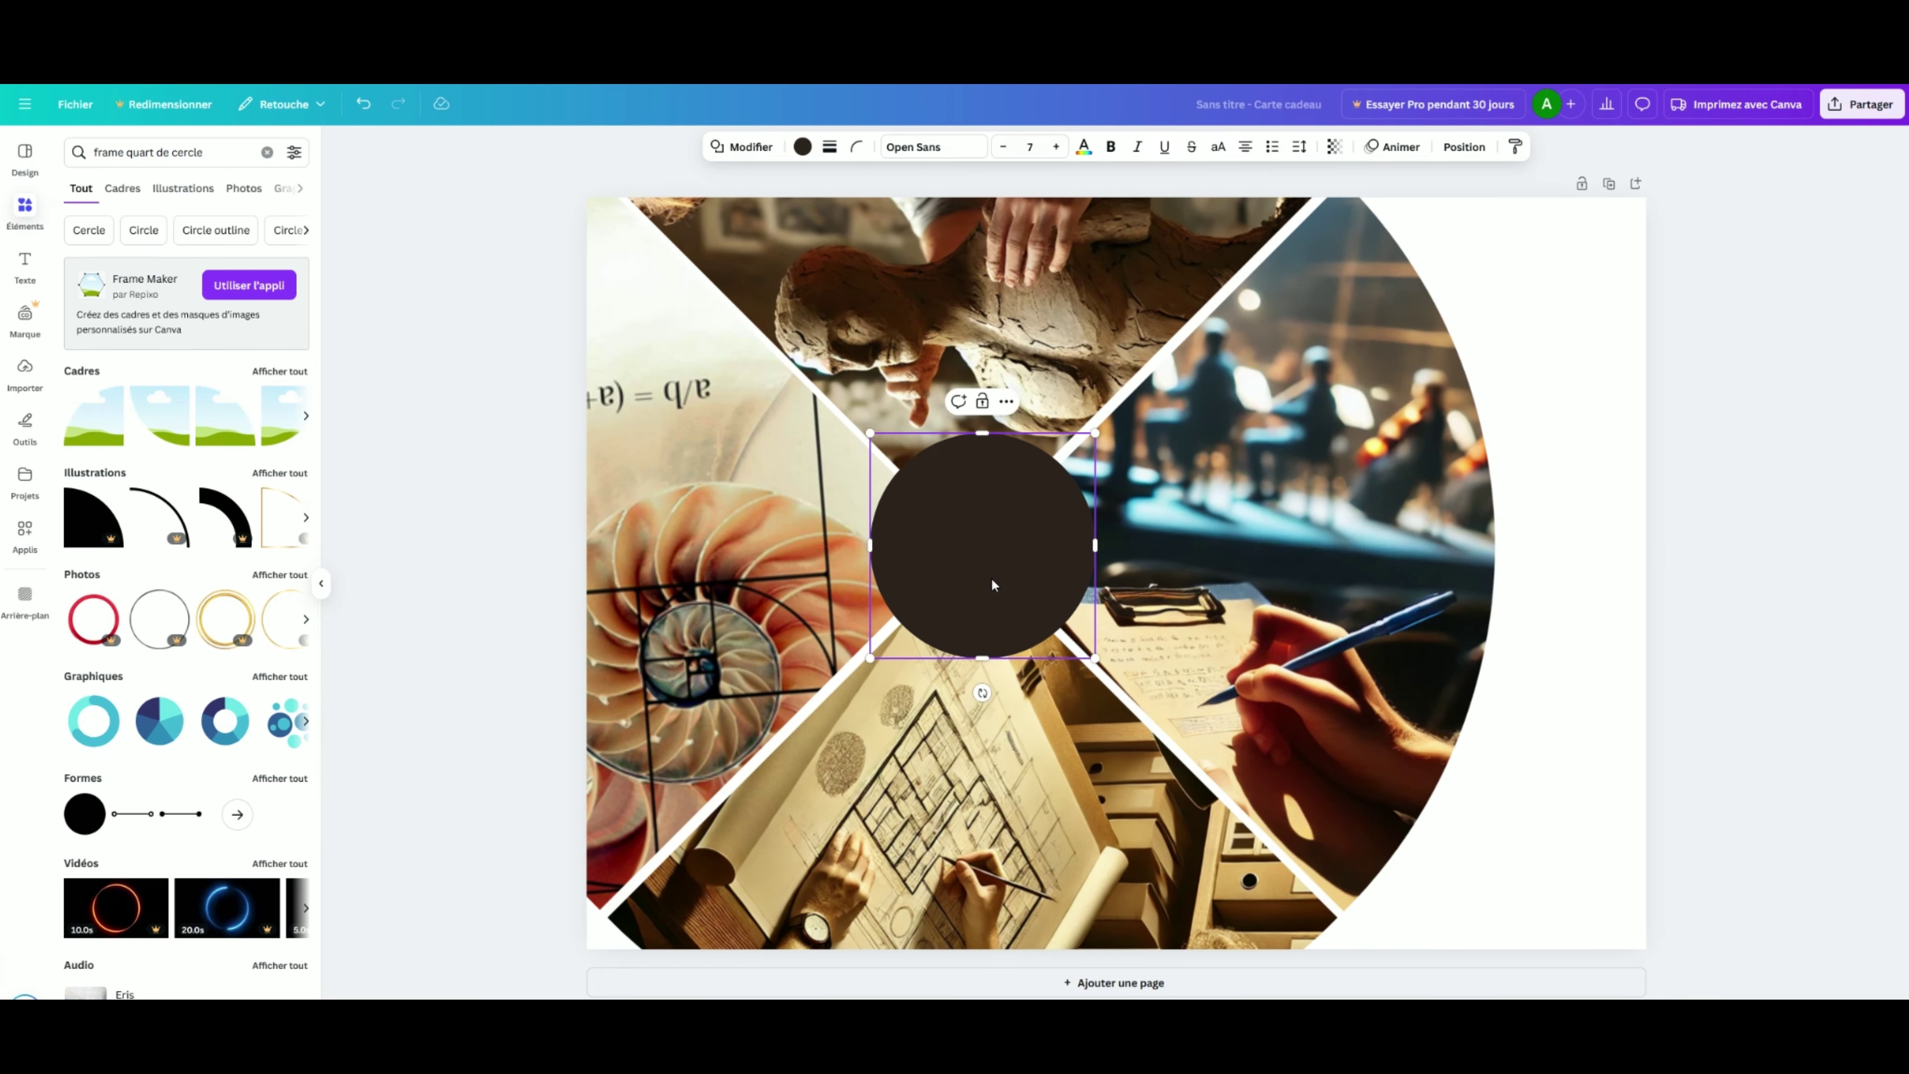
pyautogui.moveTo(1095, 658); pyautogui.dragTo(1413, 977)
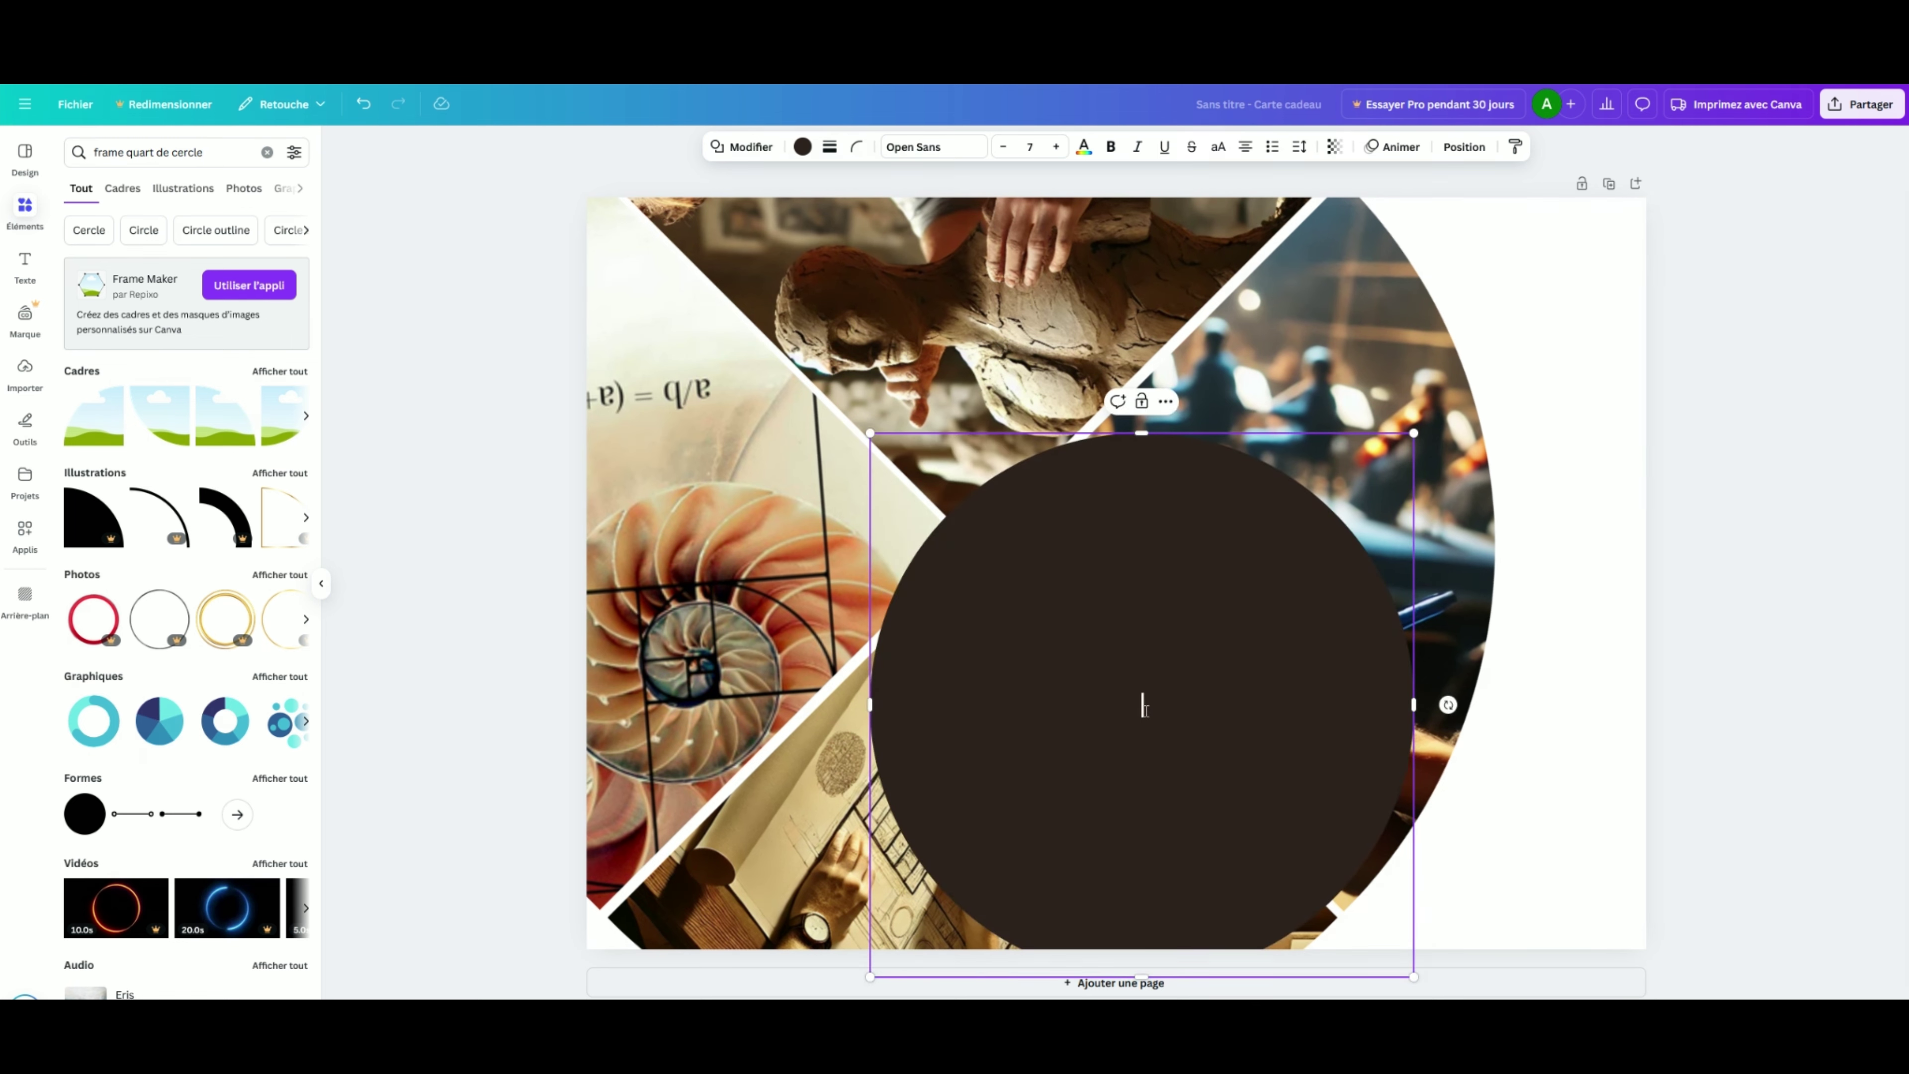
pyautogui.moveTo(1009, 475); pyautogui.dragTo(669, 316)
# Shift the image wheel left on the page, leaving a free strip at the page's right side.
pyautogui.moveTo(1600, 521); pyautogui.dragTo(1480, 528)
pyautogui.rightClick(1617, 537)
pyautogui.click(1604, 549)
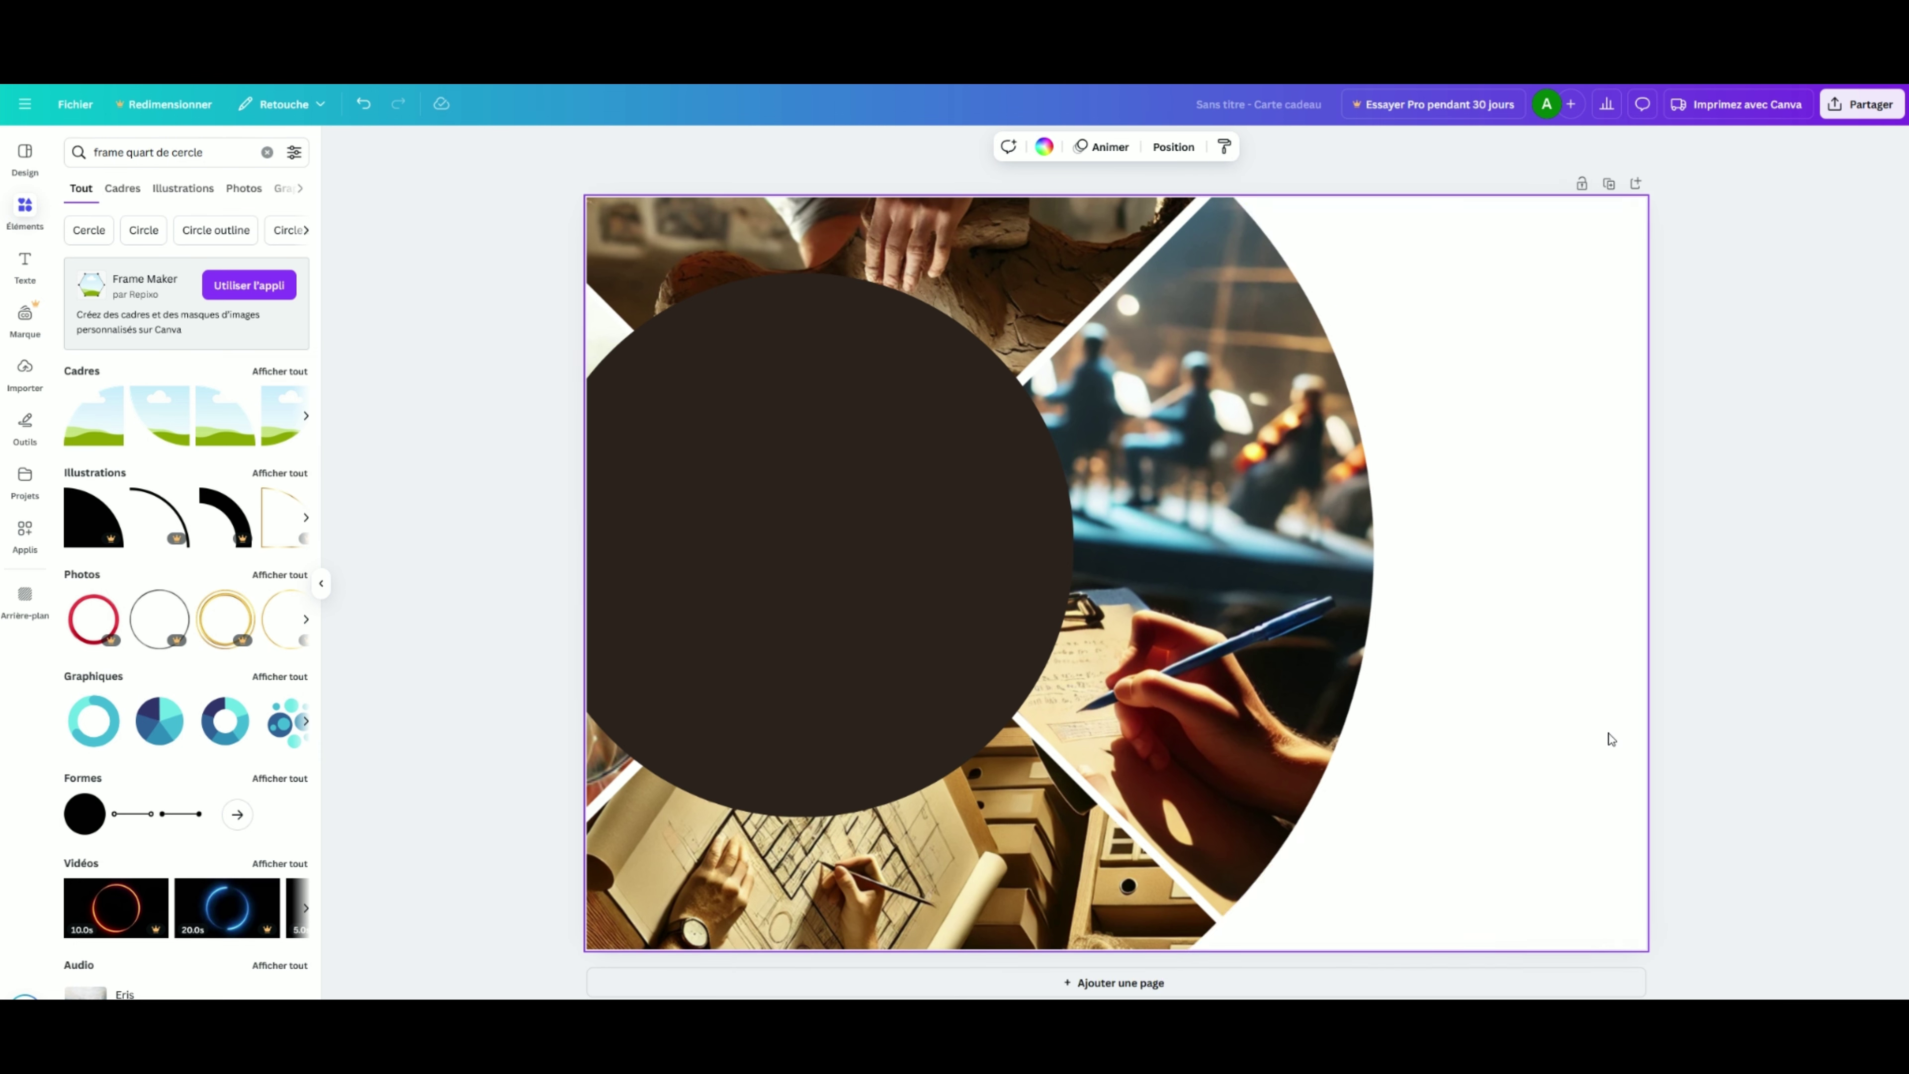
# Set the page background to the near-black brown photo colour and the circle to the near-black orchestra photo colour.
pyautogui.click(1044, 147)
pyautogui.click(124, 260)
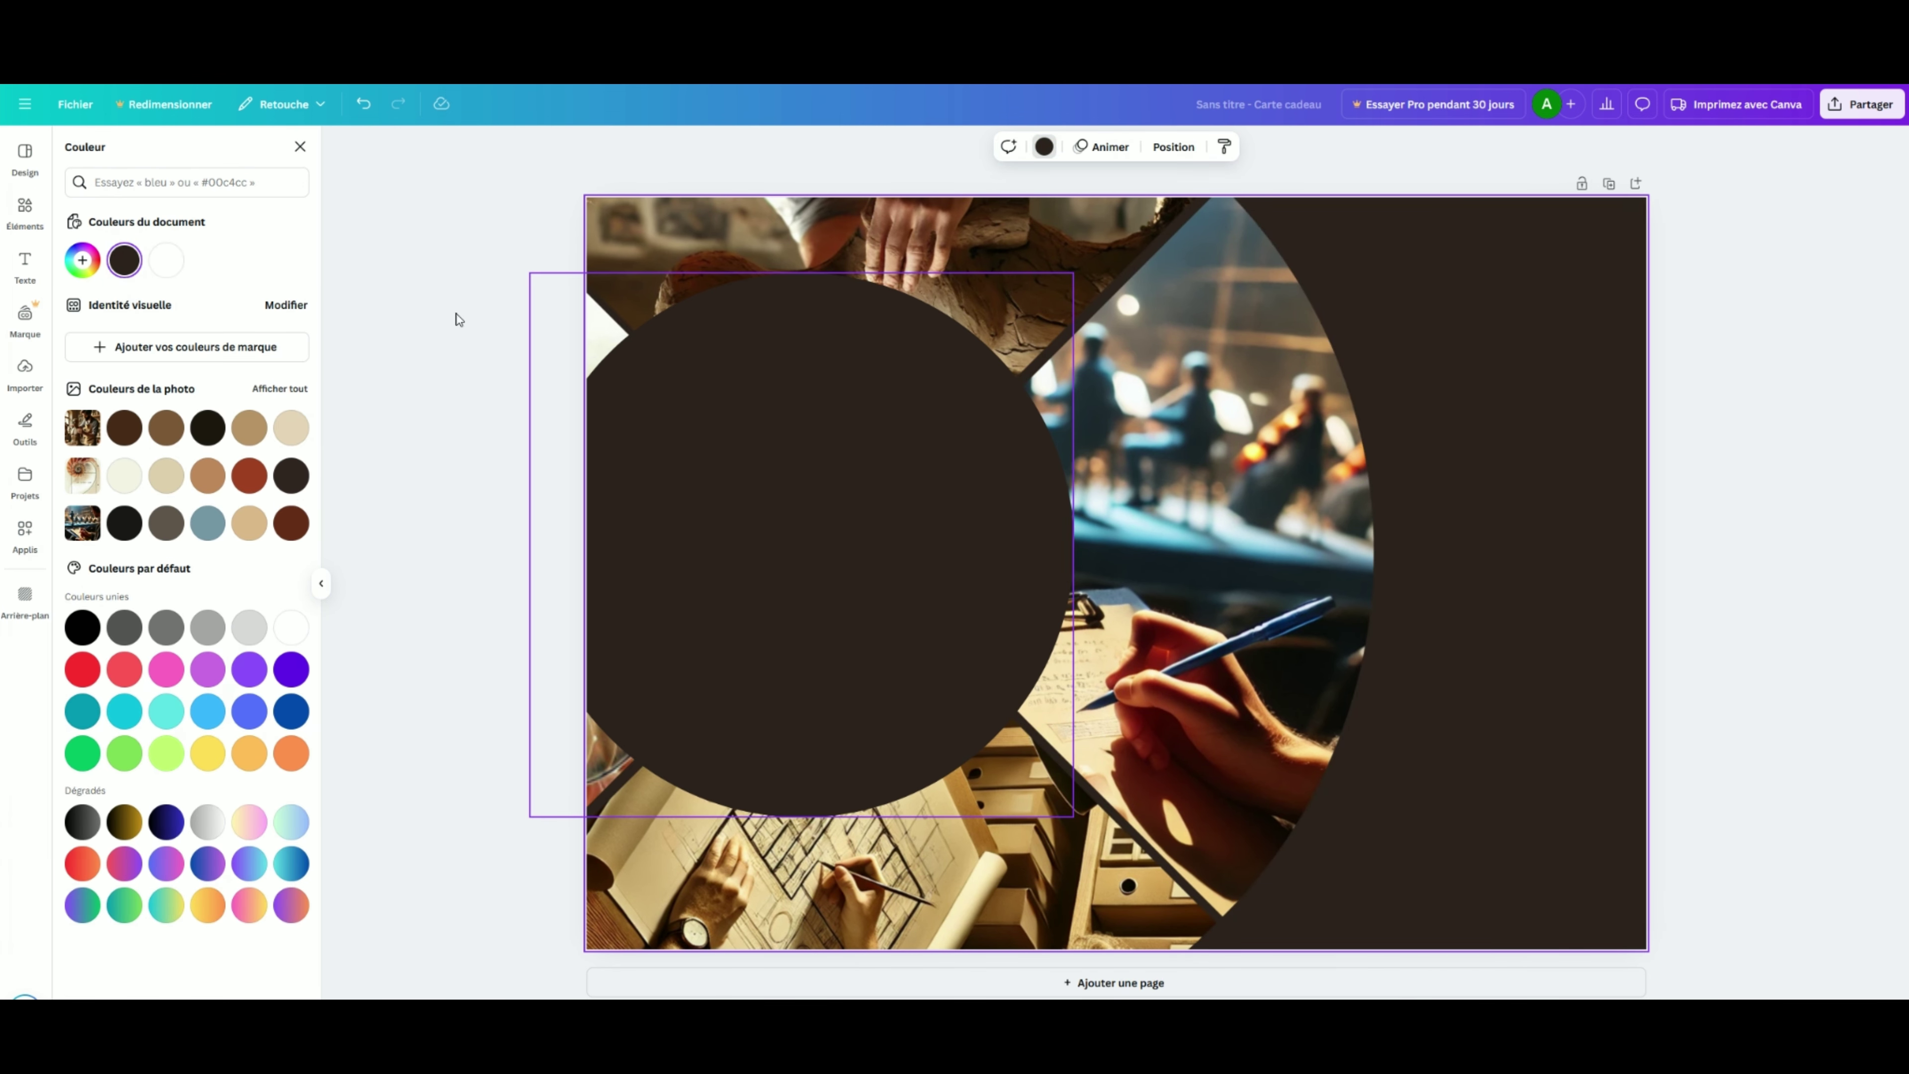
pyautogui.click(209, 428)
pyautogui.click(838, 463)
pyautogui.click(166, 260)
pyautogui.click(124, 523)
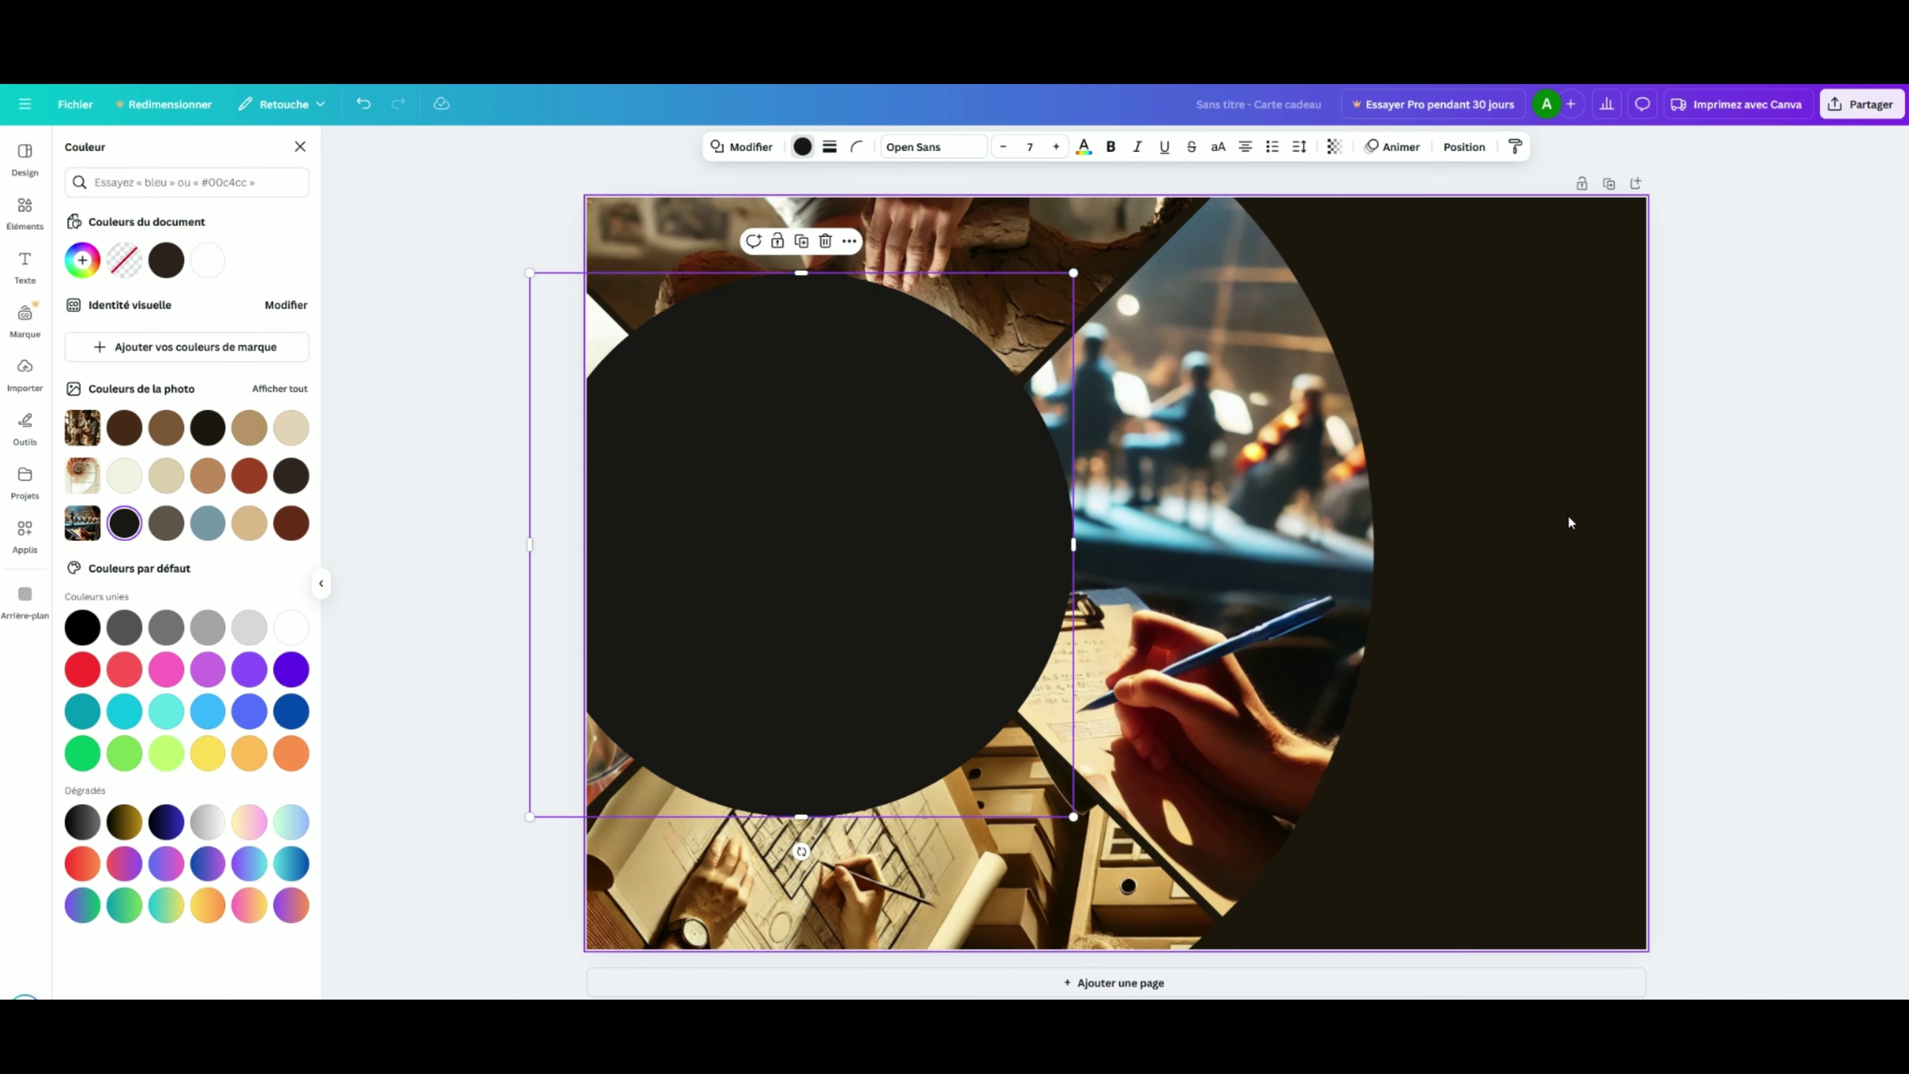
pyautogui.click(1393, 502)
pyautogui.click(1392, 502)
pyautogui.click(1392, 509)
pyautogui.click(1393, 509)
pyautogui.click(478, 192)
pyautogui.click(1345, 470)
pyautogui.click(613, 291)
pyautogui.click(1346, 469)
pyautogui.click(1346, 470)
pyautogui.click(1517, 610)
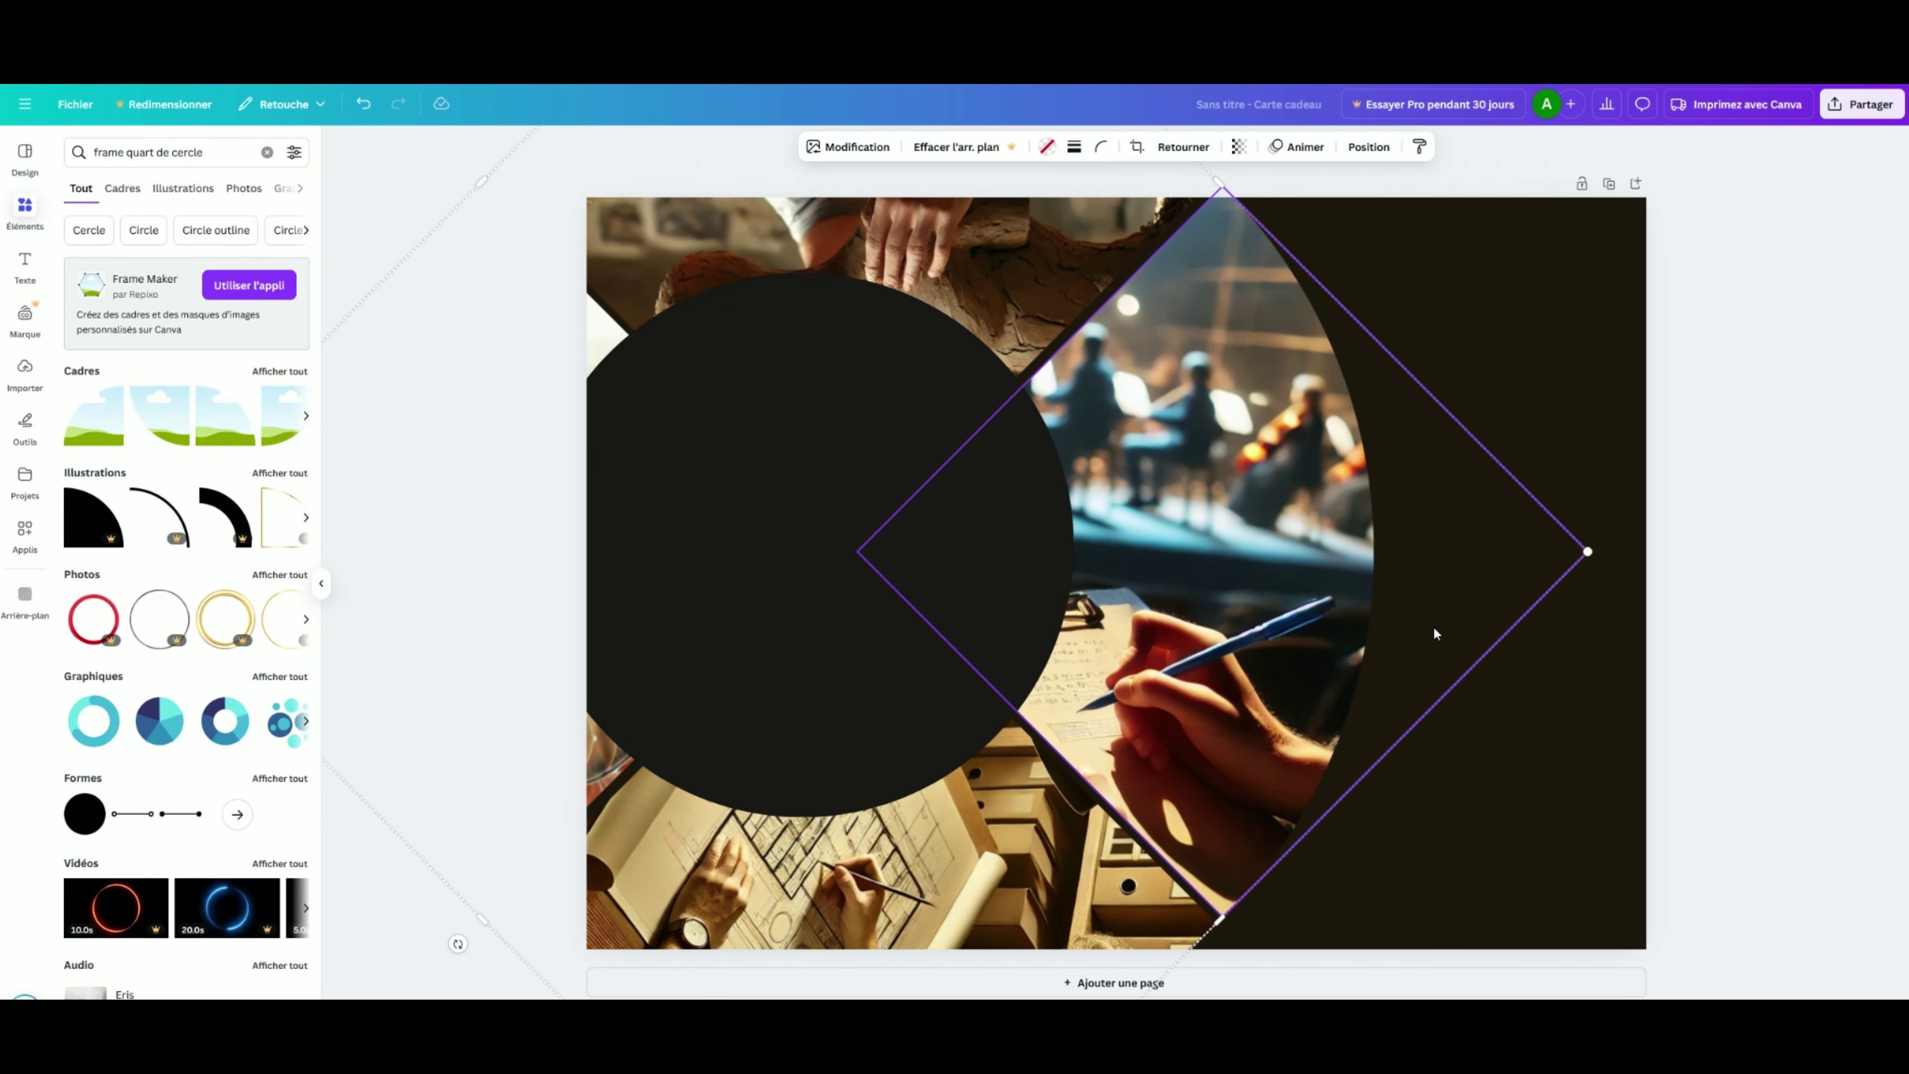
# Shrink the dark circle and reposition it over the hub where the four images meet.
pyautogui.click(977, 696)
pyautogui.moveTo(1068, 814); pyautogui.dragTo(900, 645)
pyautogui.moveTo(738, 434); pyautogui.dragTo(865, 523)
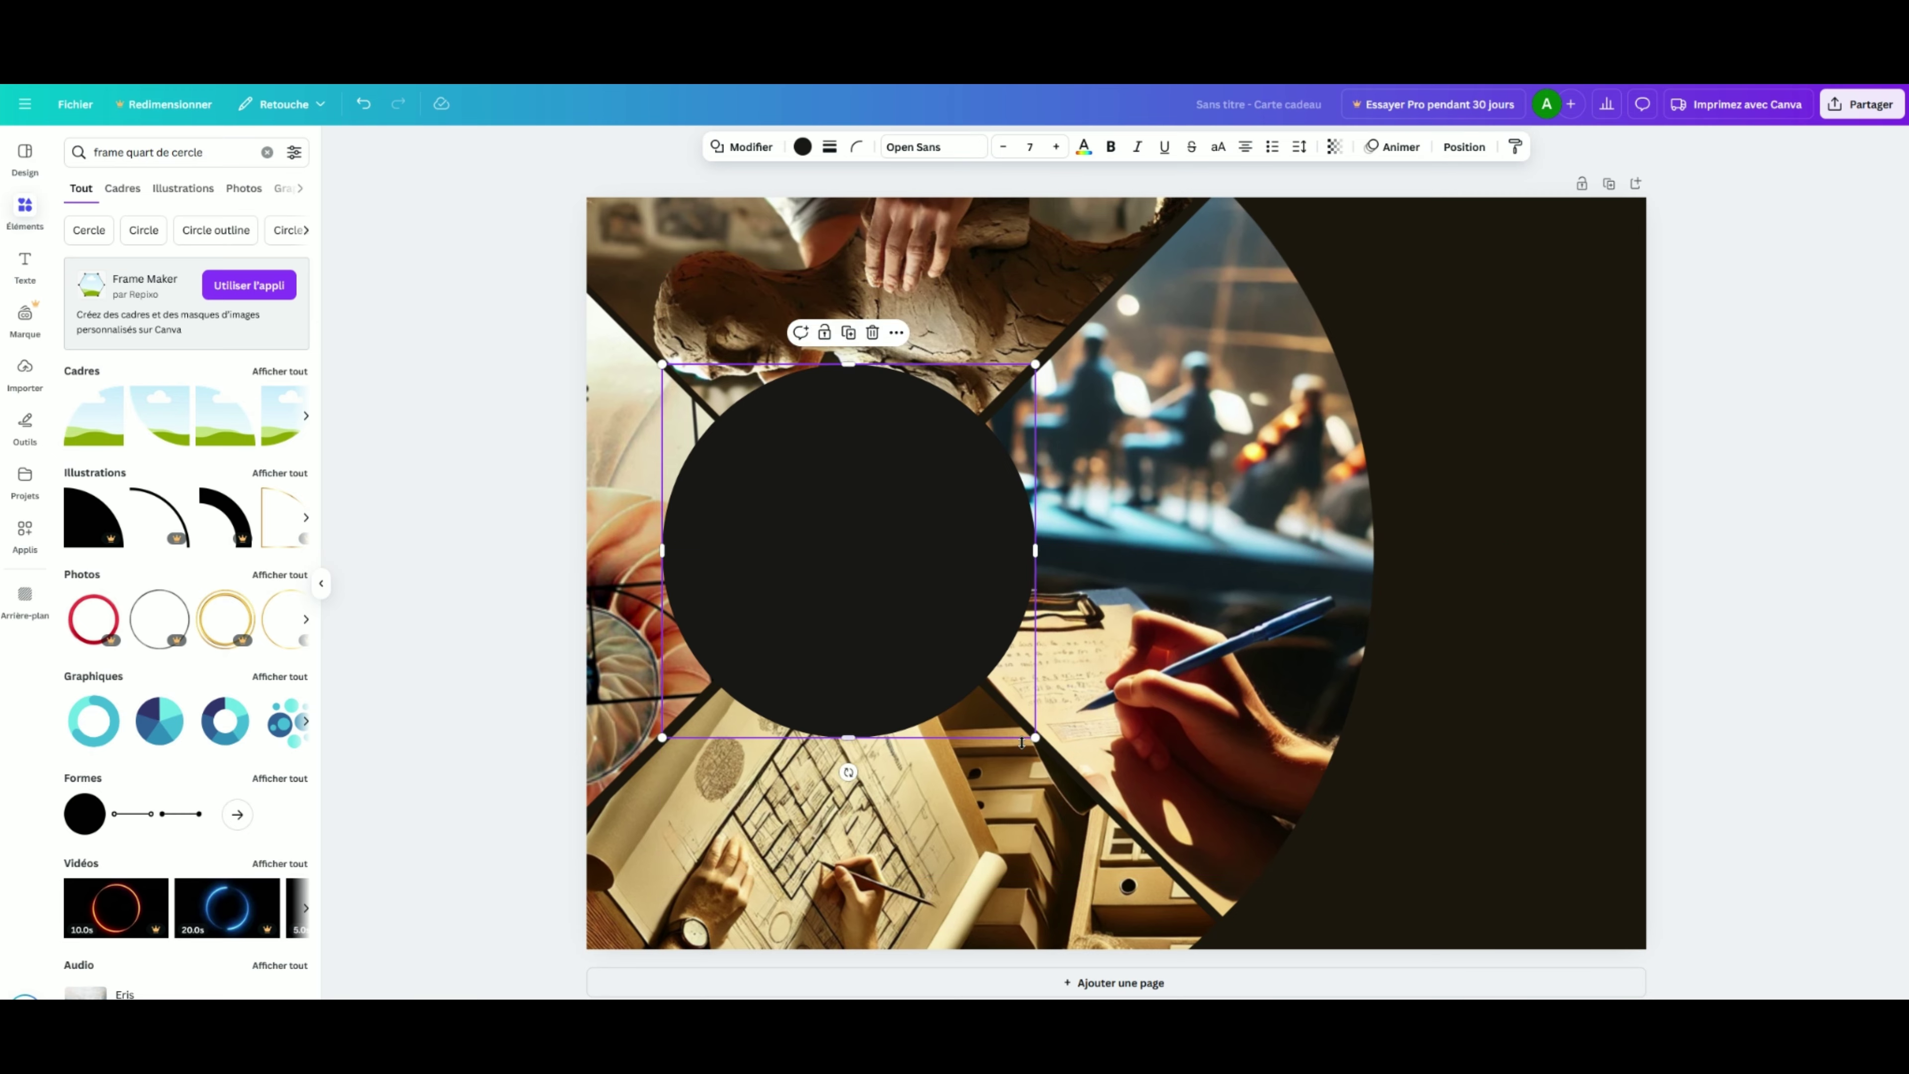
pyautogui.moveTo(1023, 741); pyautogui.dragTo(1127, 830)
pyautogui.moveTo(988, 661); pyautogui.dragTo(978, 638)
pyautogui.click(1474, 698)
# Duplicate the page and rotate the wheel on the individual pages so a different image faces right on each.
pyautogui.click(1537, 556)
pyautogui.scroll(-1, 1513, 557)
pyautogui.scroll(1, 1513, 558)
pyautogui.moveTo(460, 942); pyautogui.dragTo(908, 393)
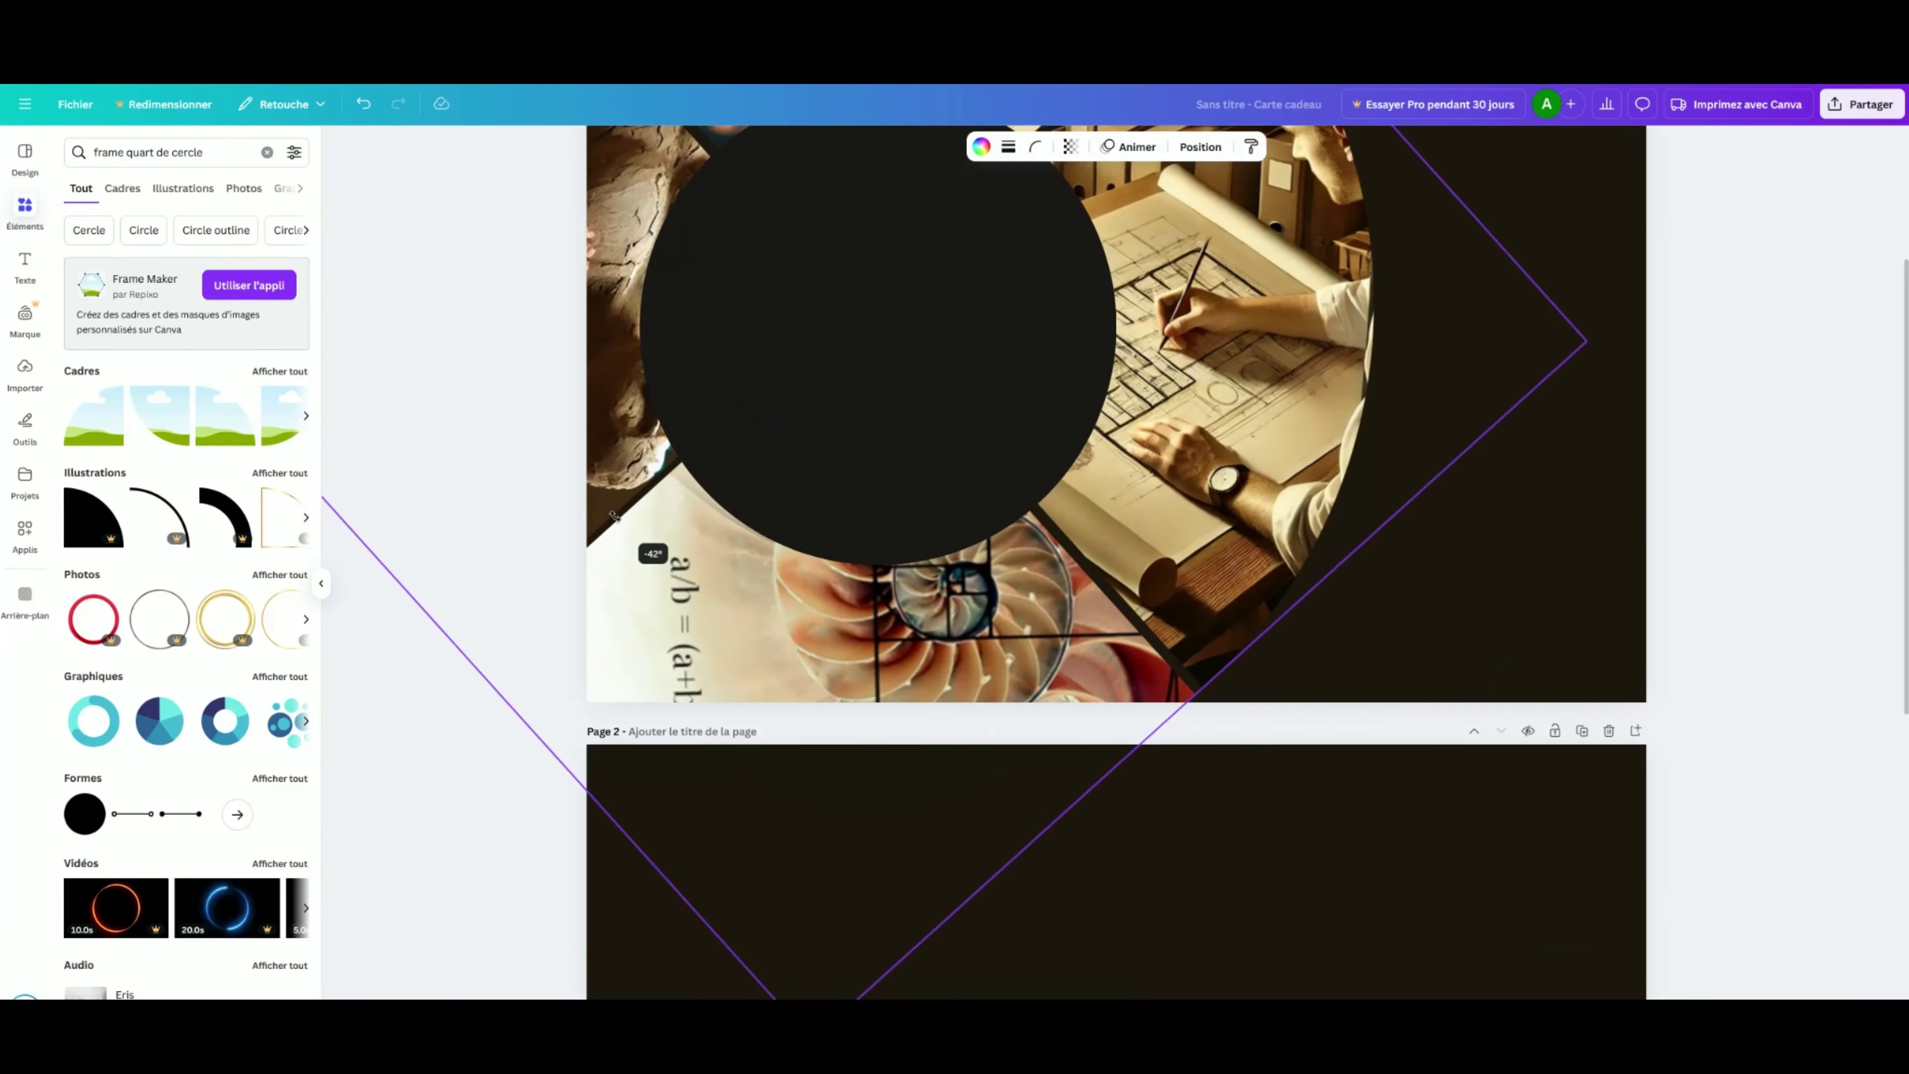
pyautogui.scroll(-5, 1371, 690)
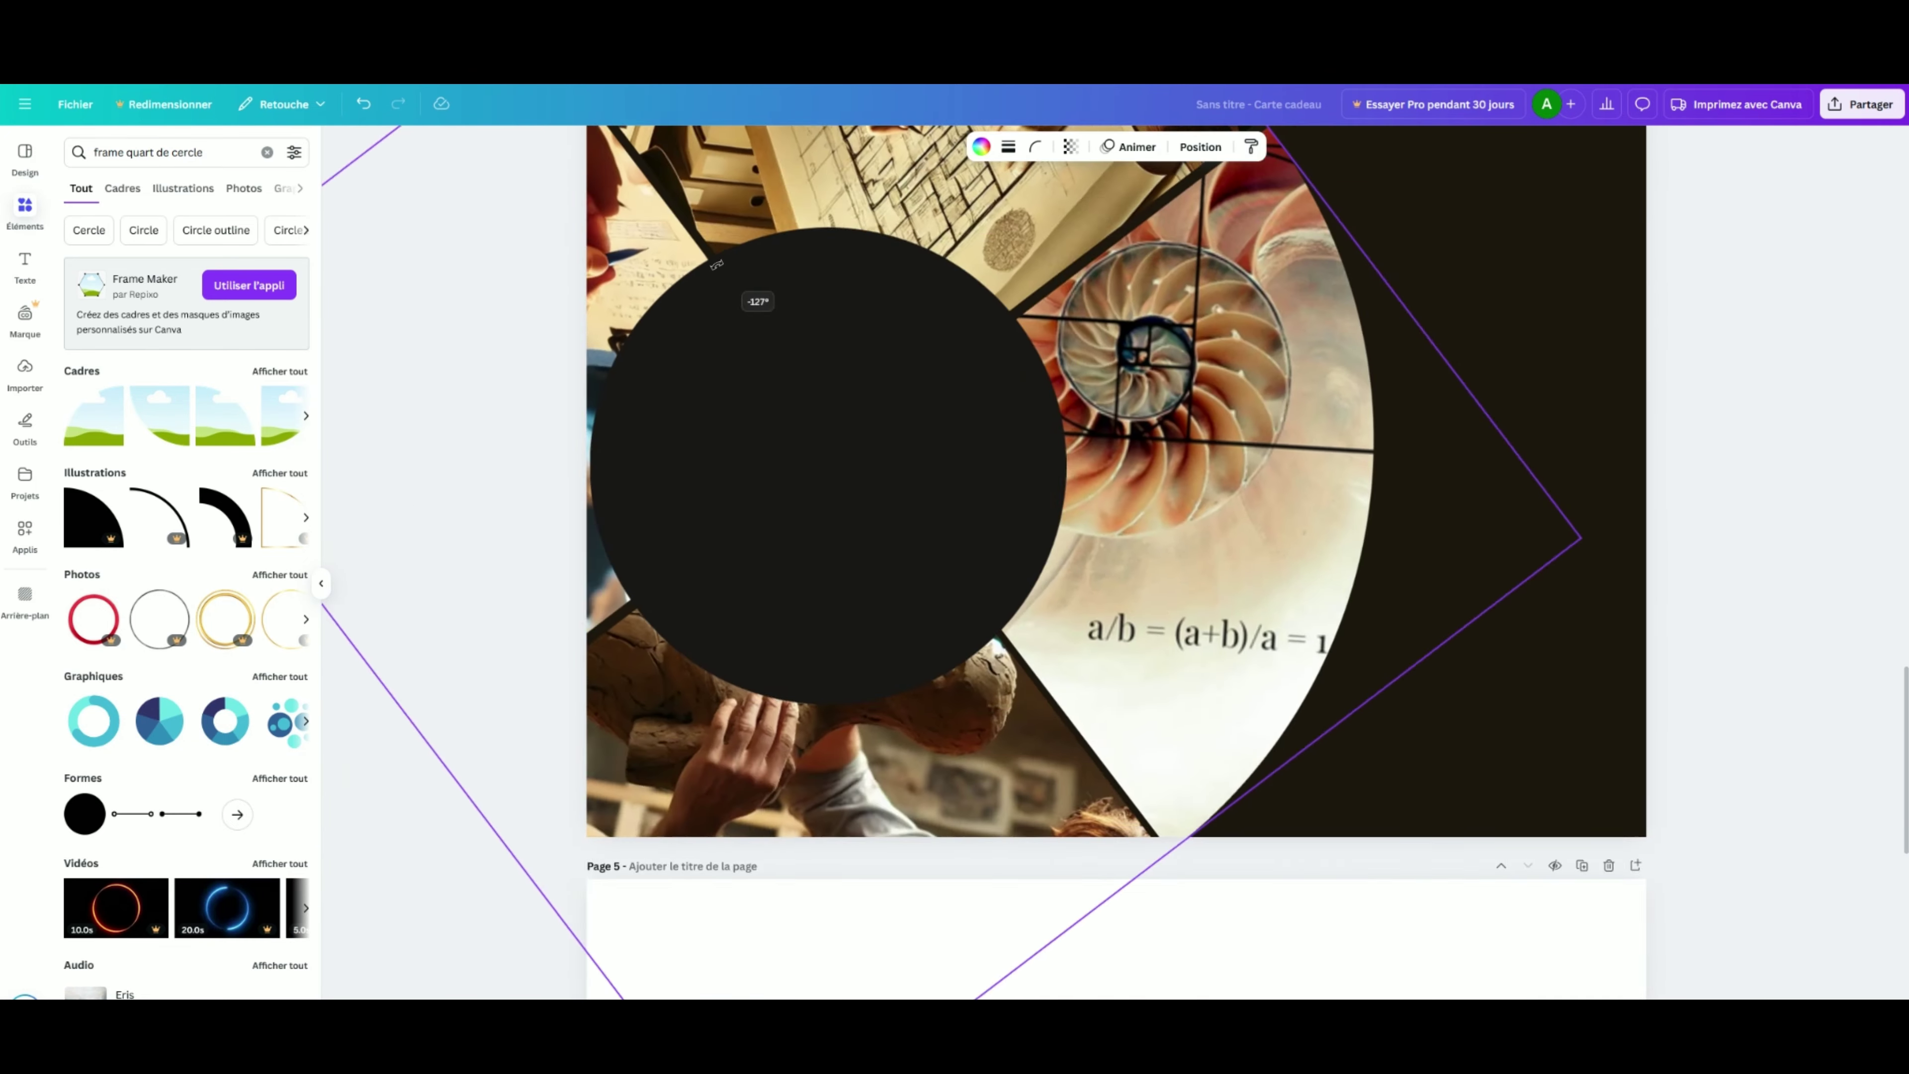
pyautogui.moveTo(716, 265); pyautogui.dragTo(706, 272)
# Place the white magnifier icon in page 1's dark circle and the notepad icon in page 2's circle.
pyautogui.scroll(20, 1214, 872)
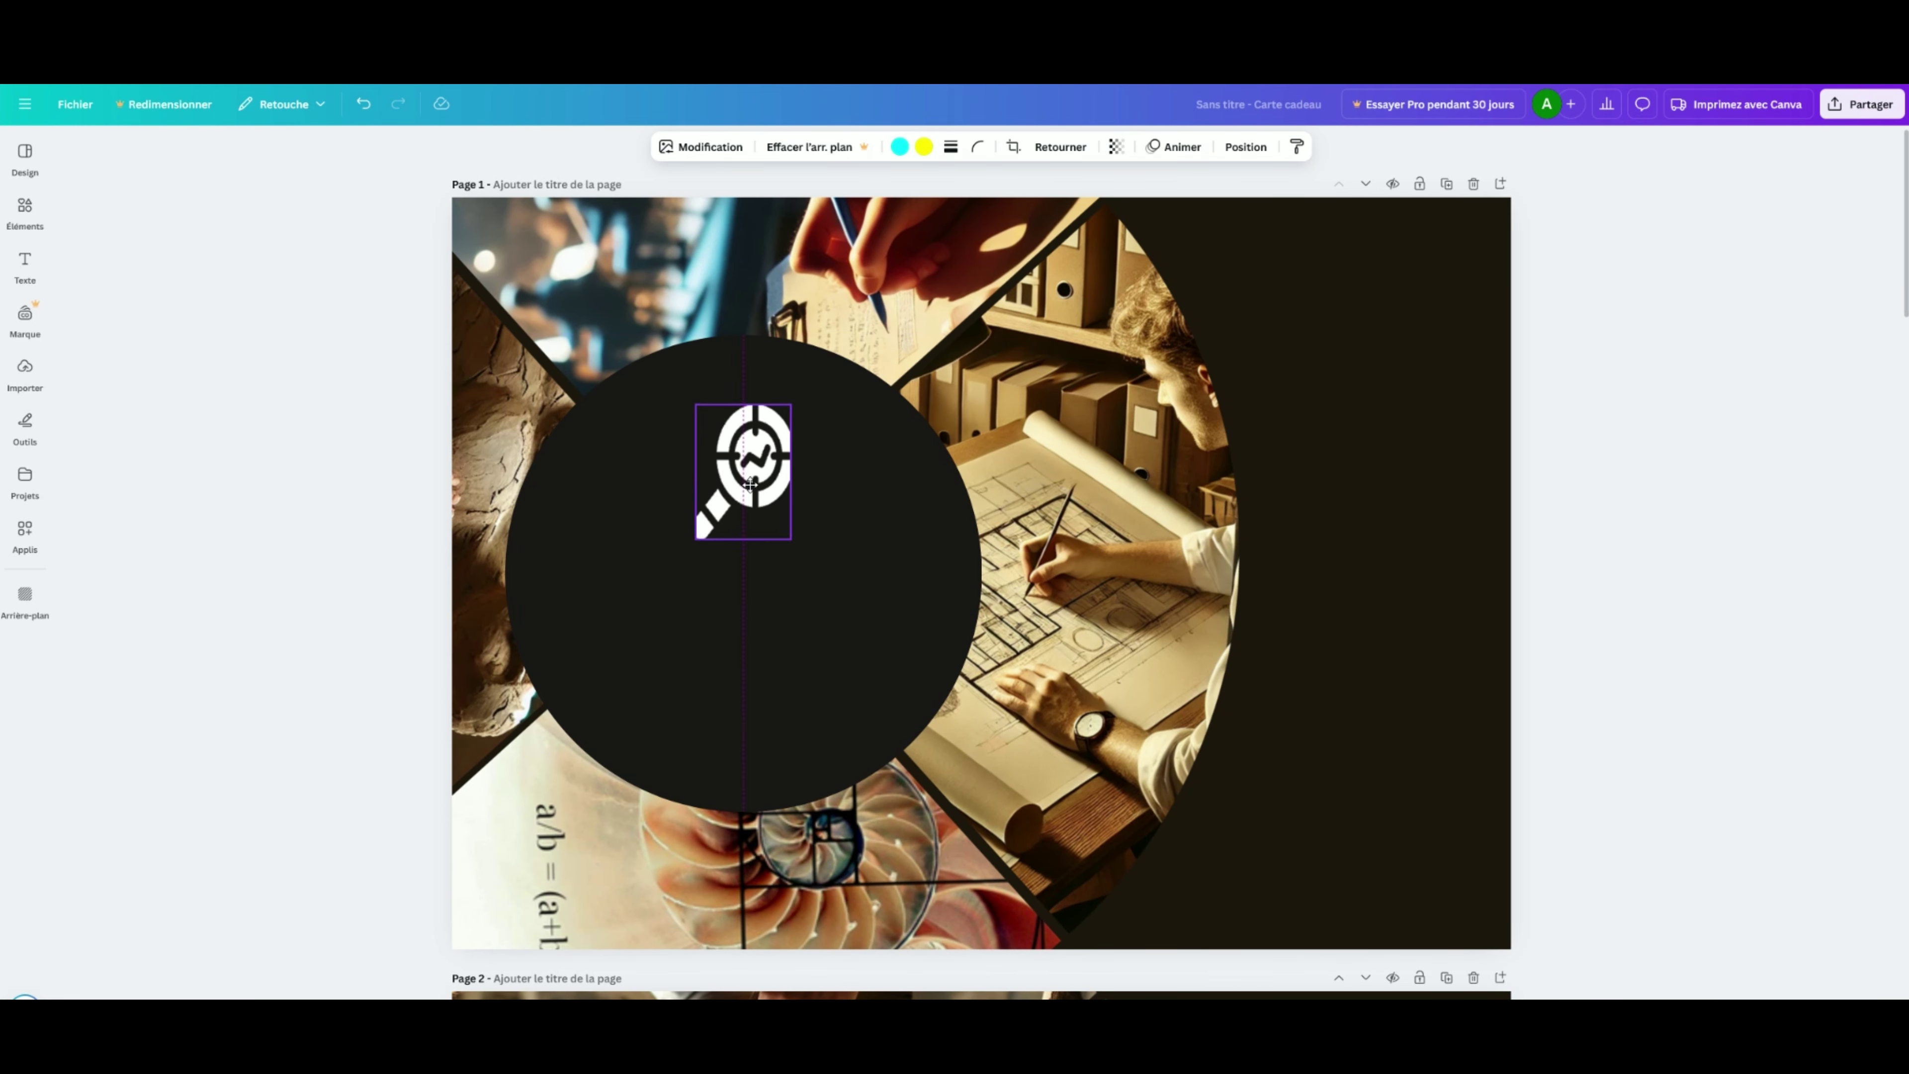
pyautogui.moveTo(790, 471); pyautogui.dragTo(810, 470)
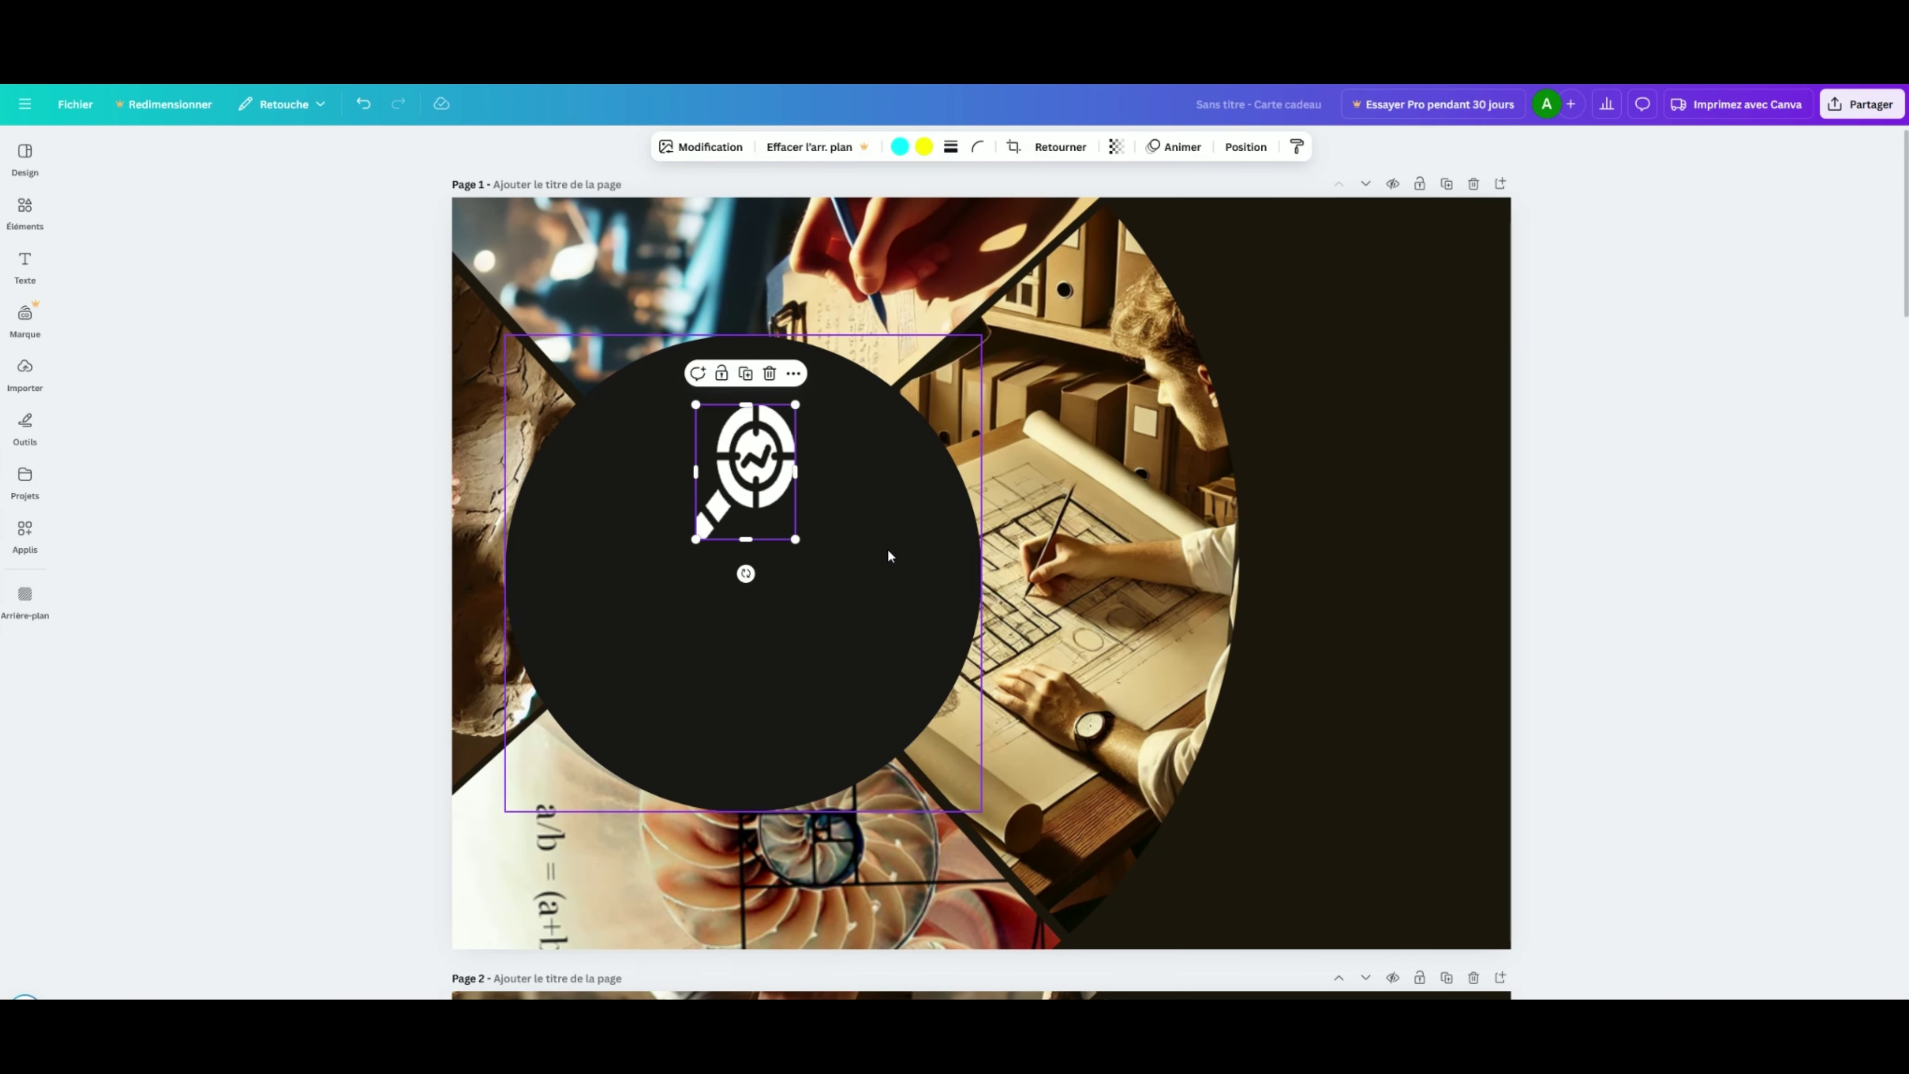
pyautogui.click(1423, 643)
pyautogui.click(755, 467)
pyautogui.click(1079, 658)
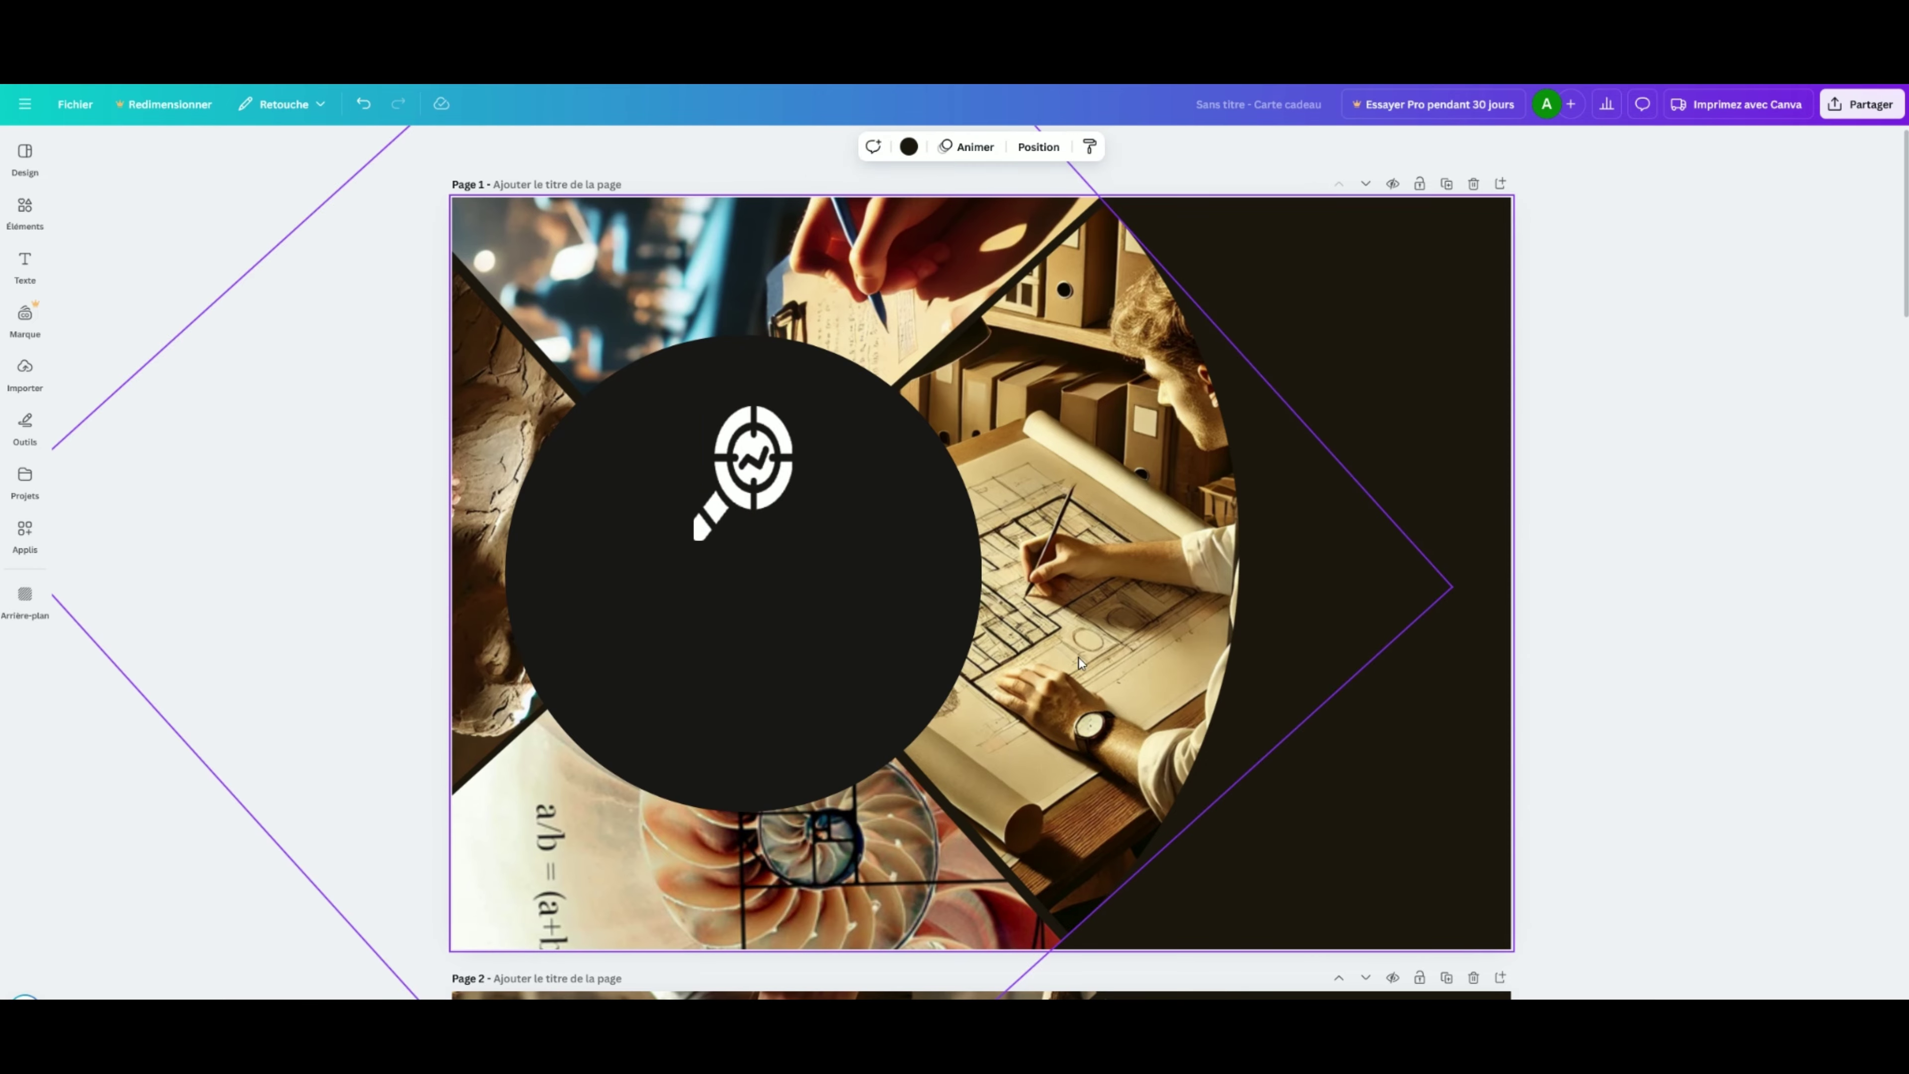
pyautogui.scroll(-10, 853, 578)
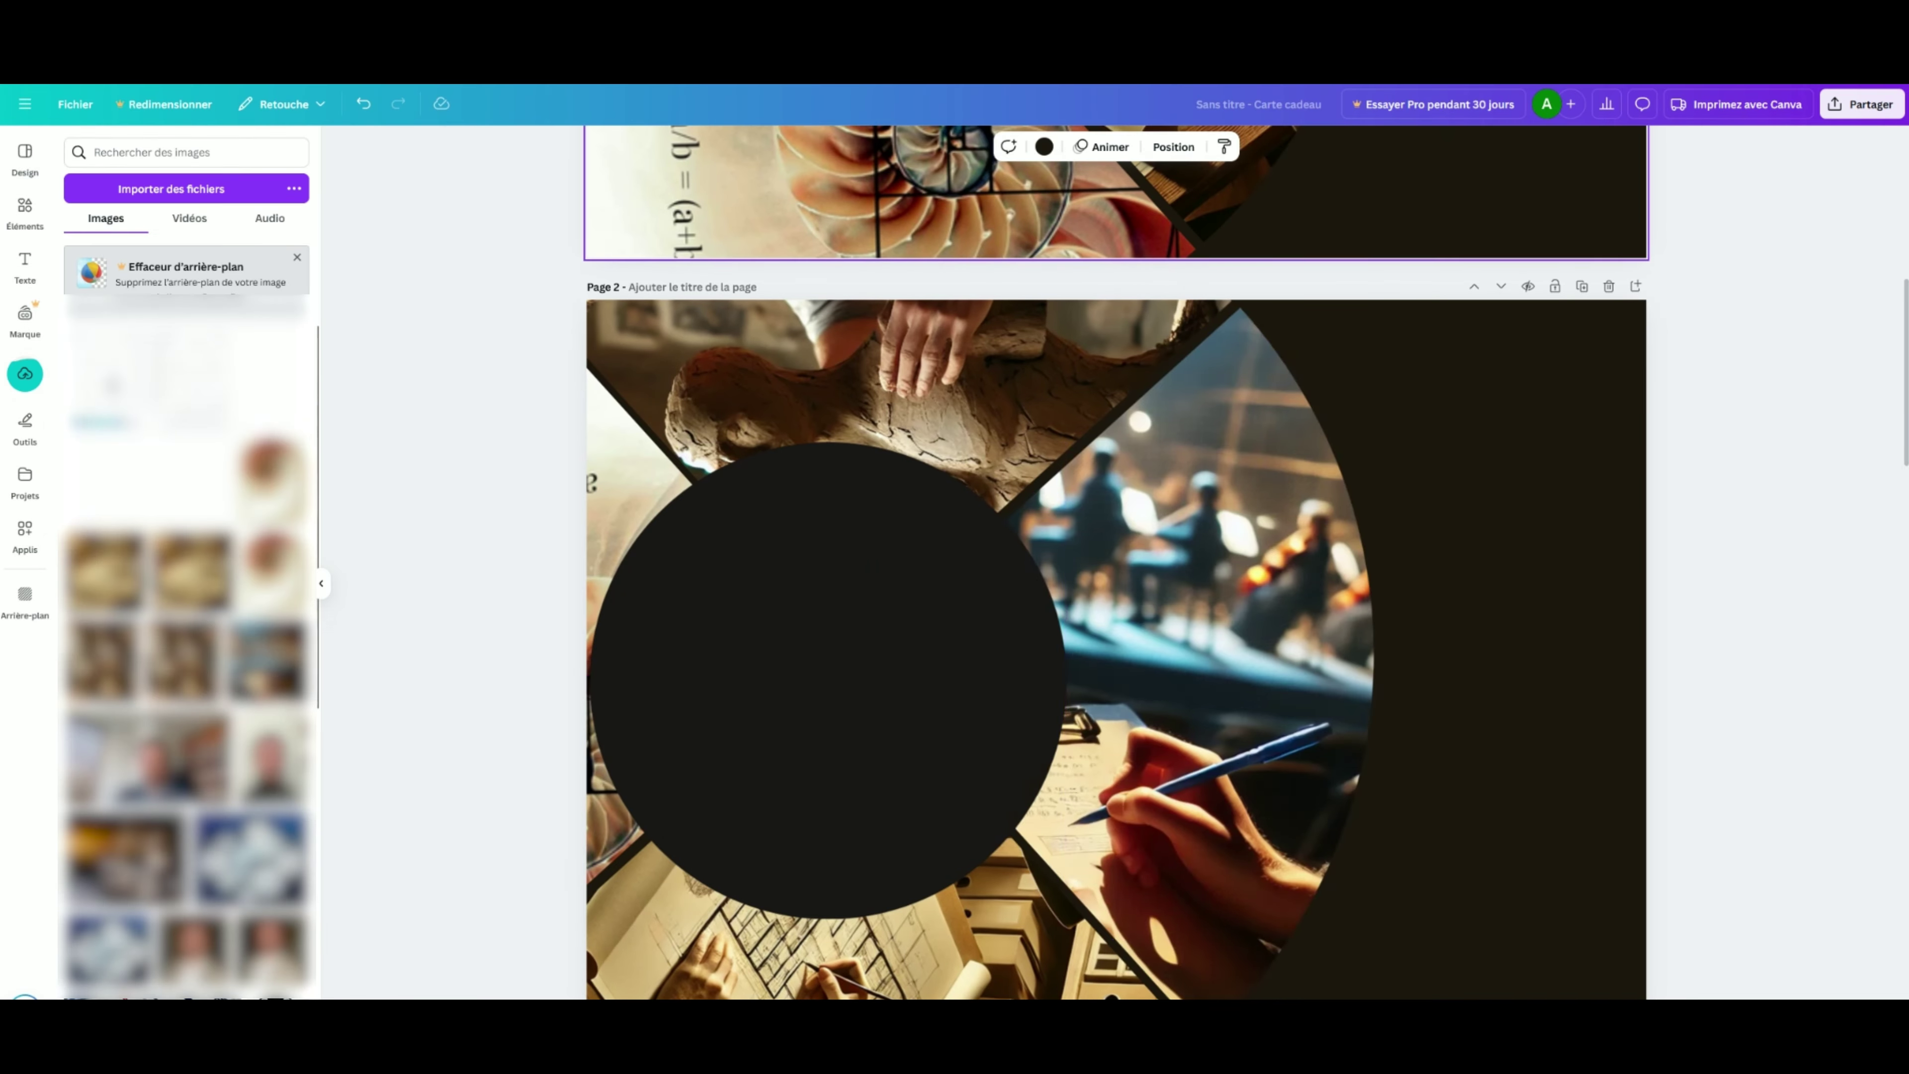
pyautogui.scroll(-2, 944, 577)
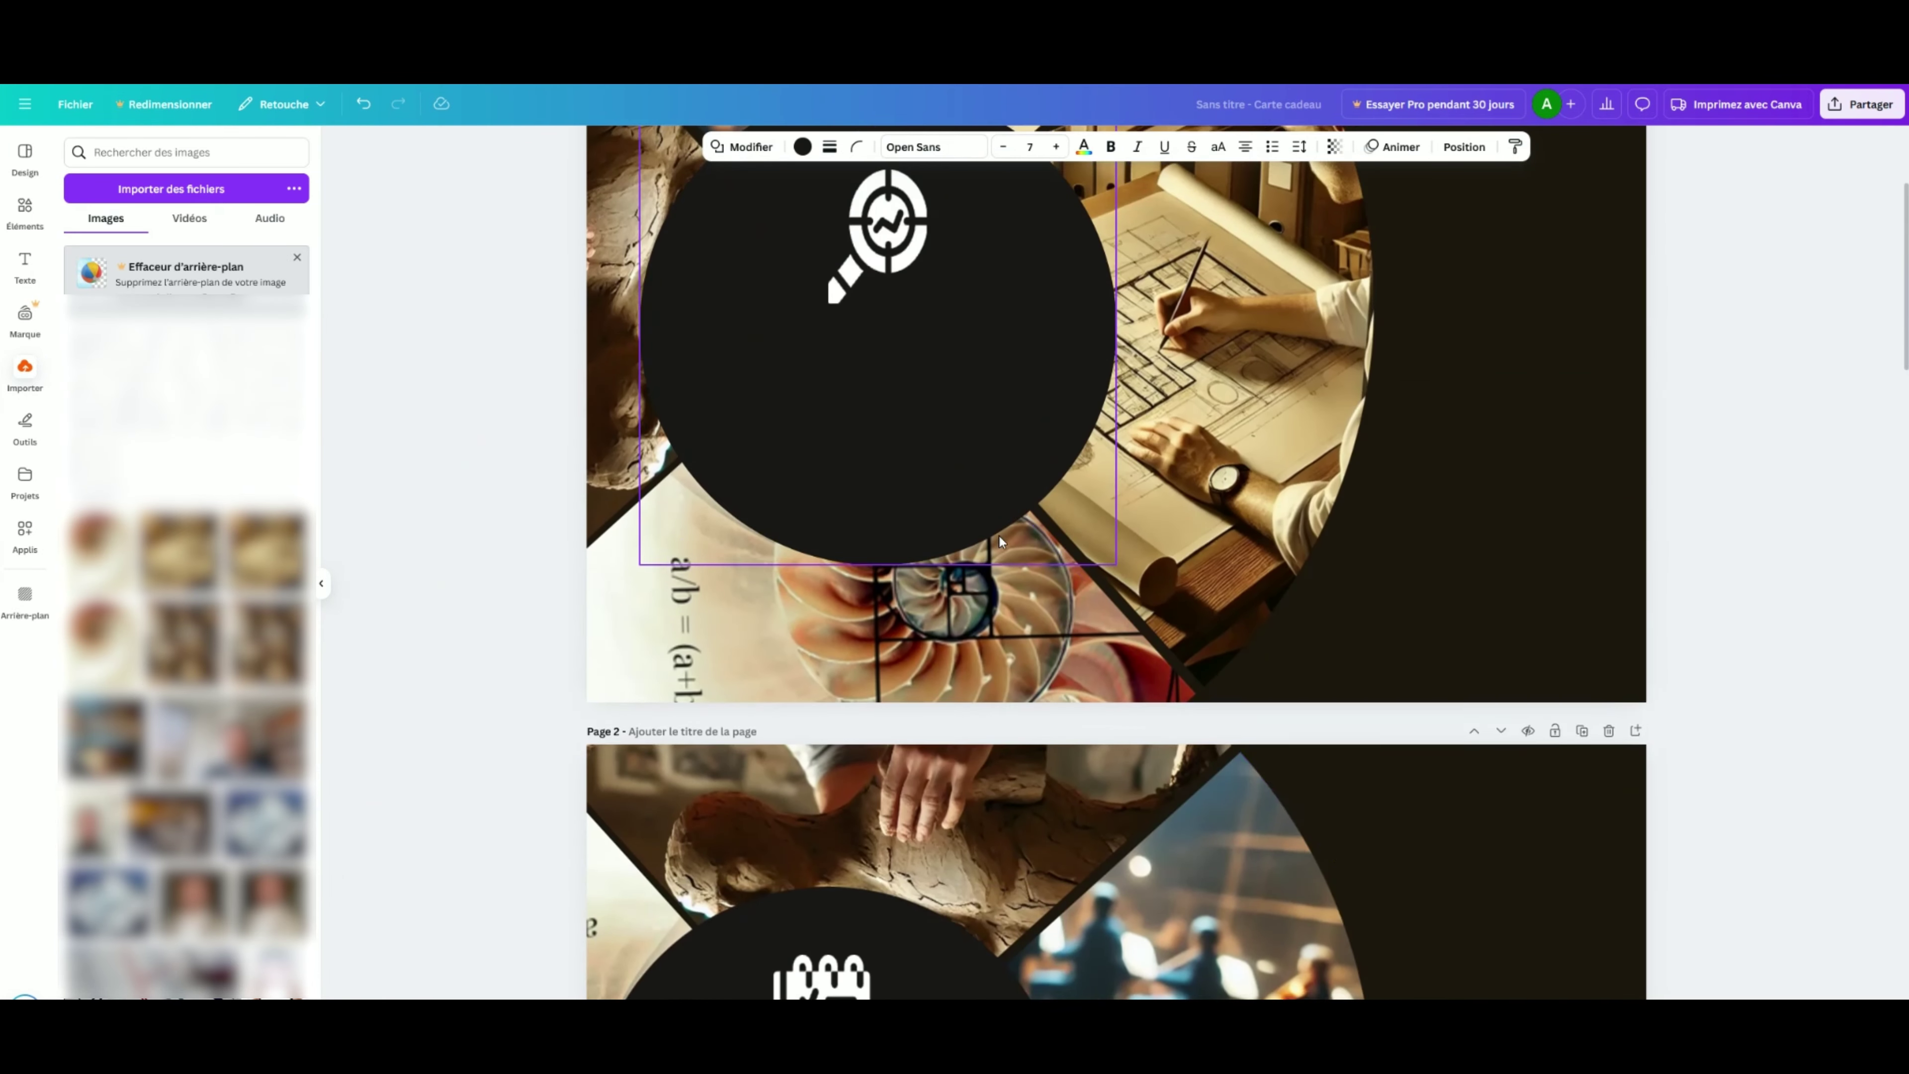
# Insert the "Golden Hour" font combination on page 1 and shrink it to about 4.4 wide by 1.9 high.
pyautogui.scroll(3, 1000, 541)
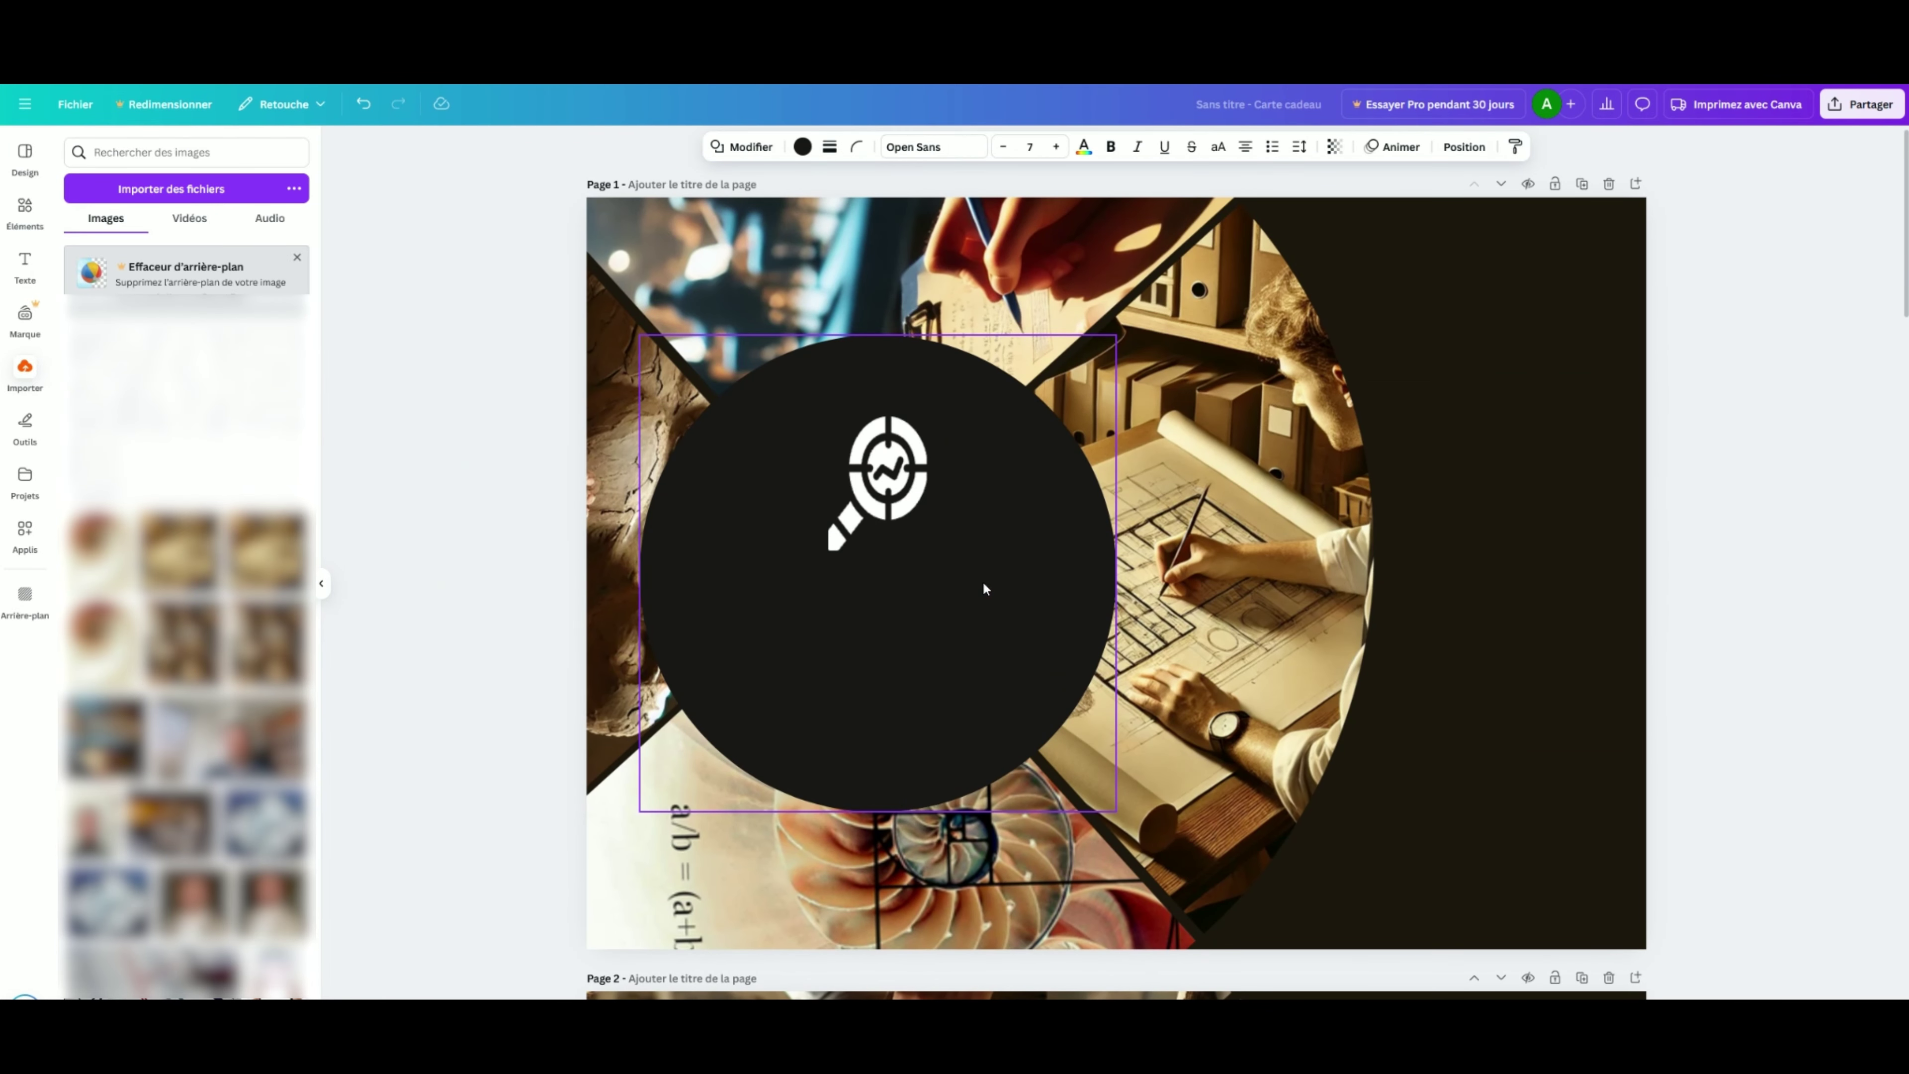
pyautogui.click(25, 267)
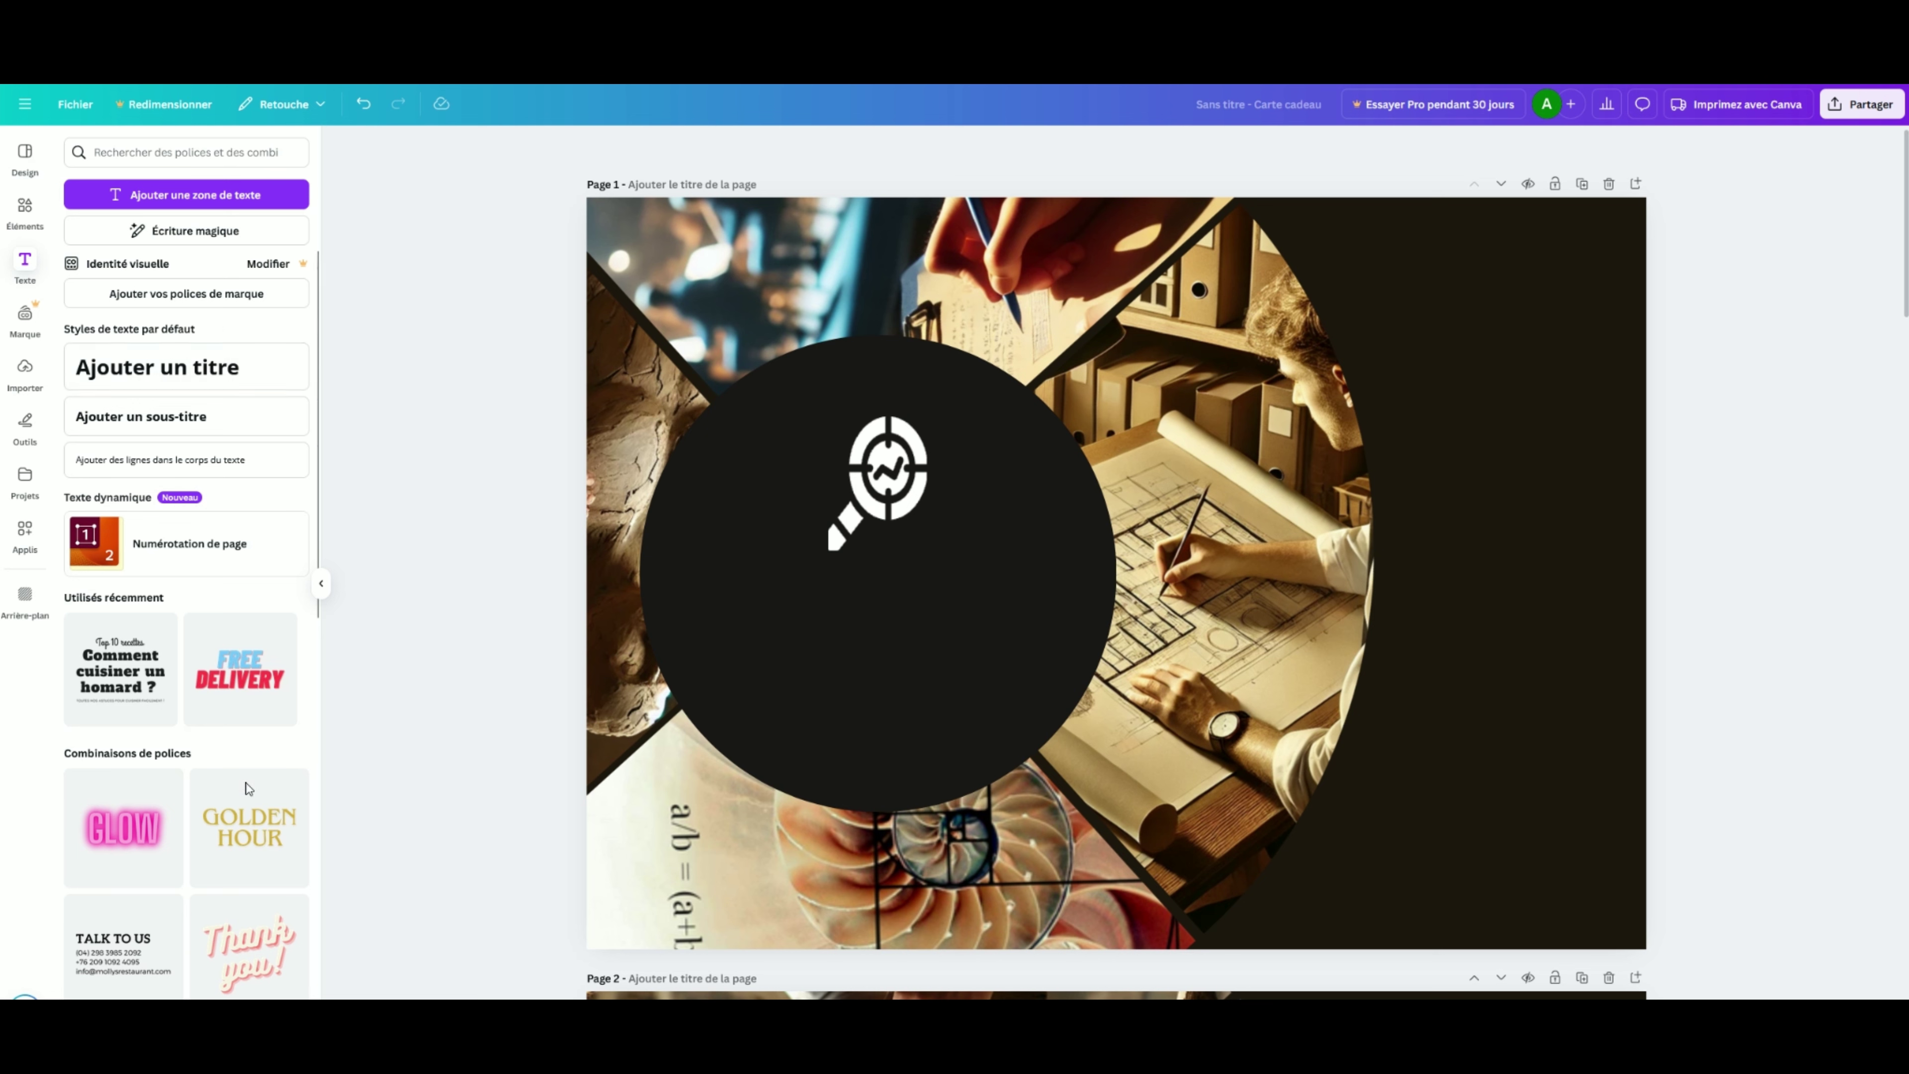
pyautogui.click(248, 788)
pyautogui.moveTo(1191, 500); pyautogui.dragTo(1064, 550)
pyautogui.moveTo(1453, 816); pyautogui.dragTo(906, 470)
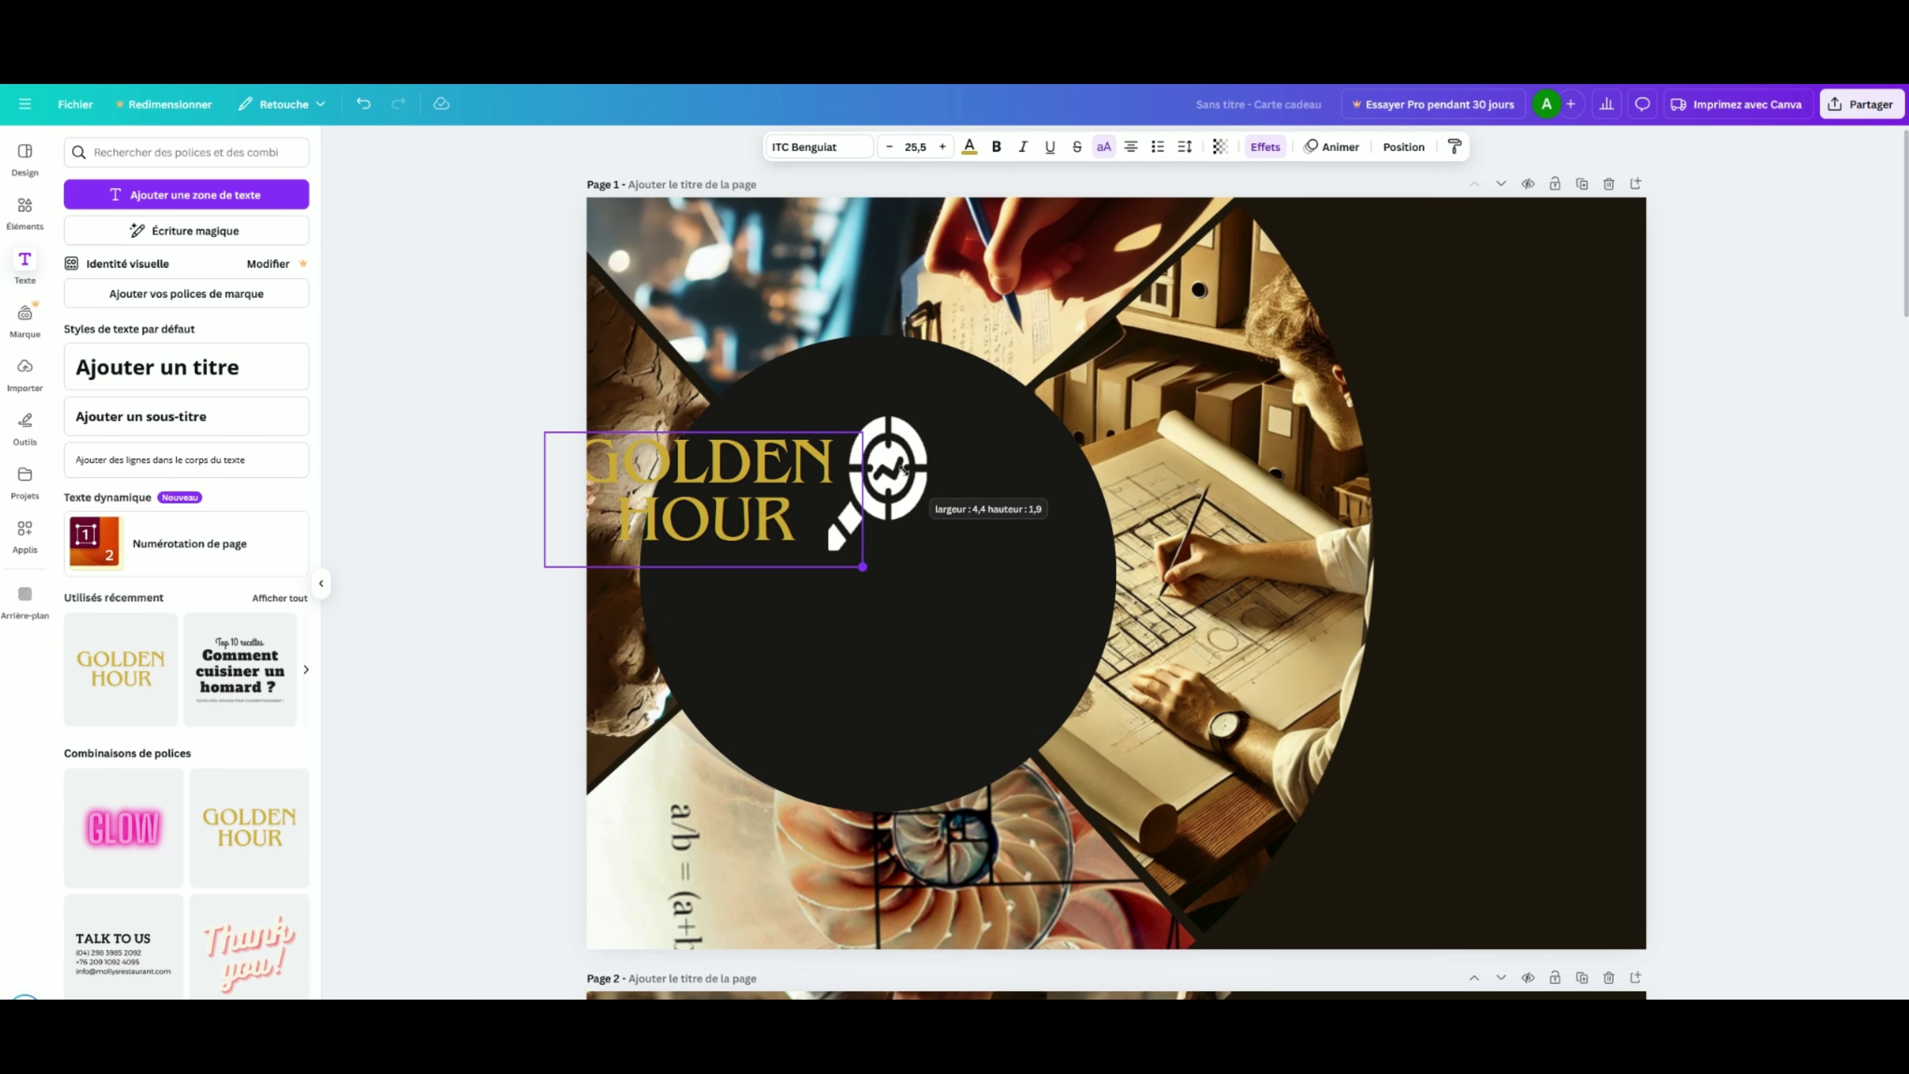
# Place the gold text beneath the magnifier icon in the dark circle and change it to ANALYSE.
pyautogui.moveTo(732, 437); pyautogui.dragTo(731, 500)
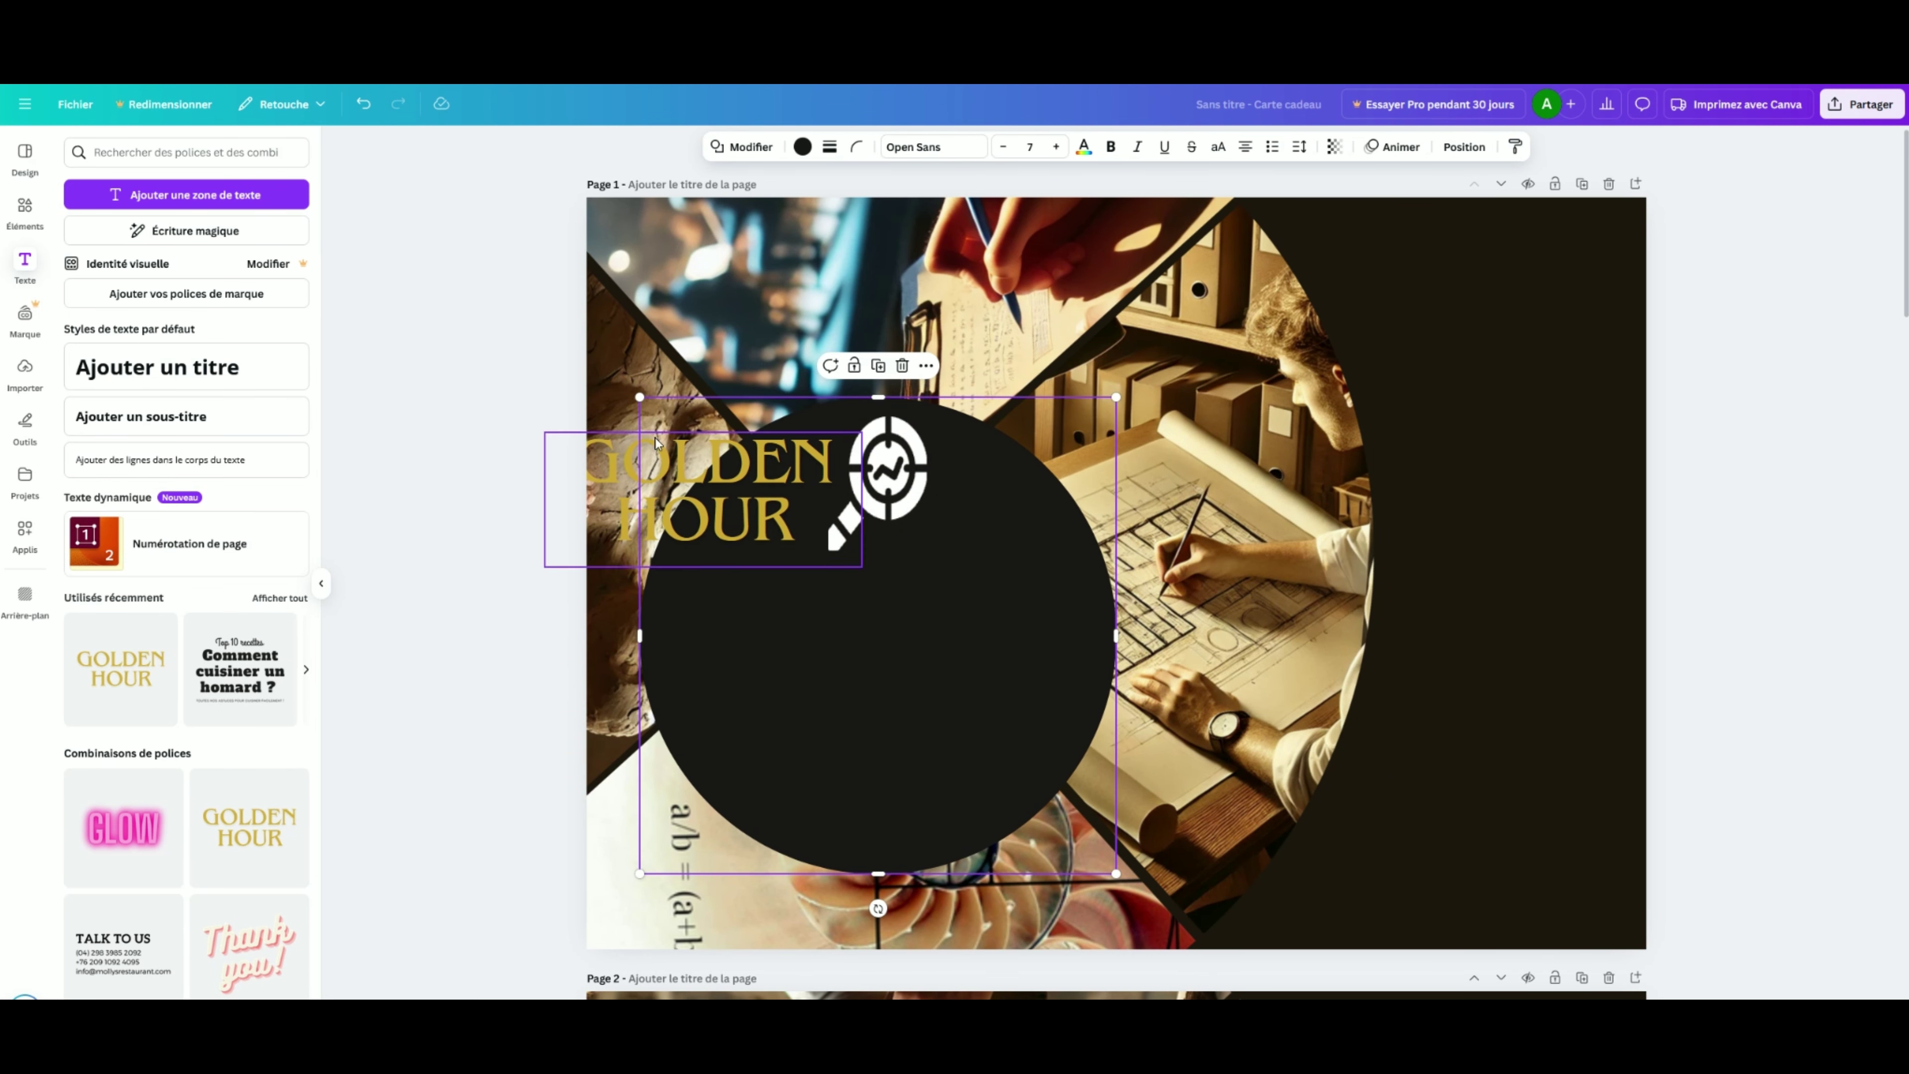
pyautogui.click(360, 105)
pyautogui.click(755, 560)
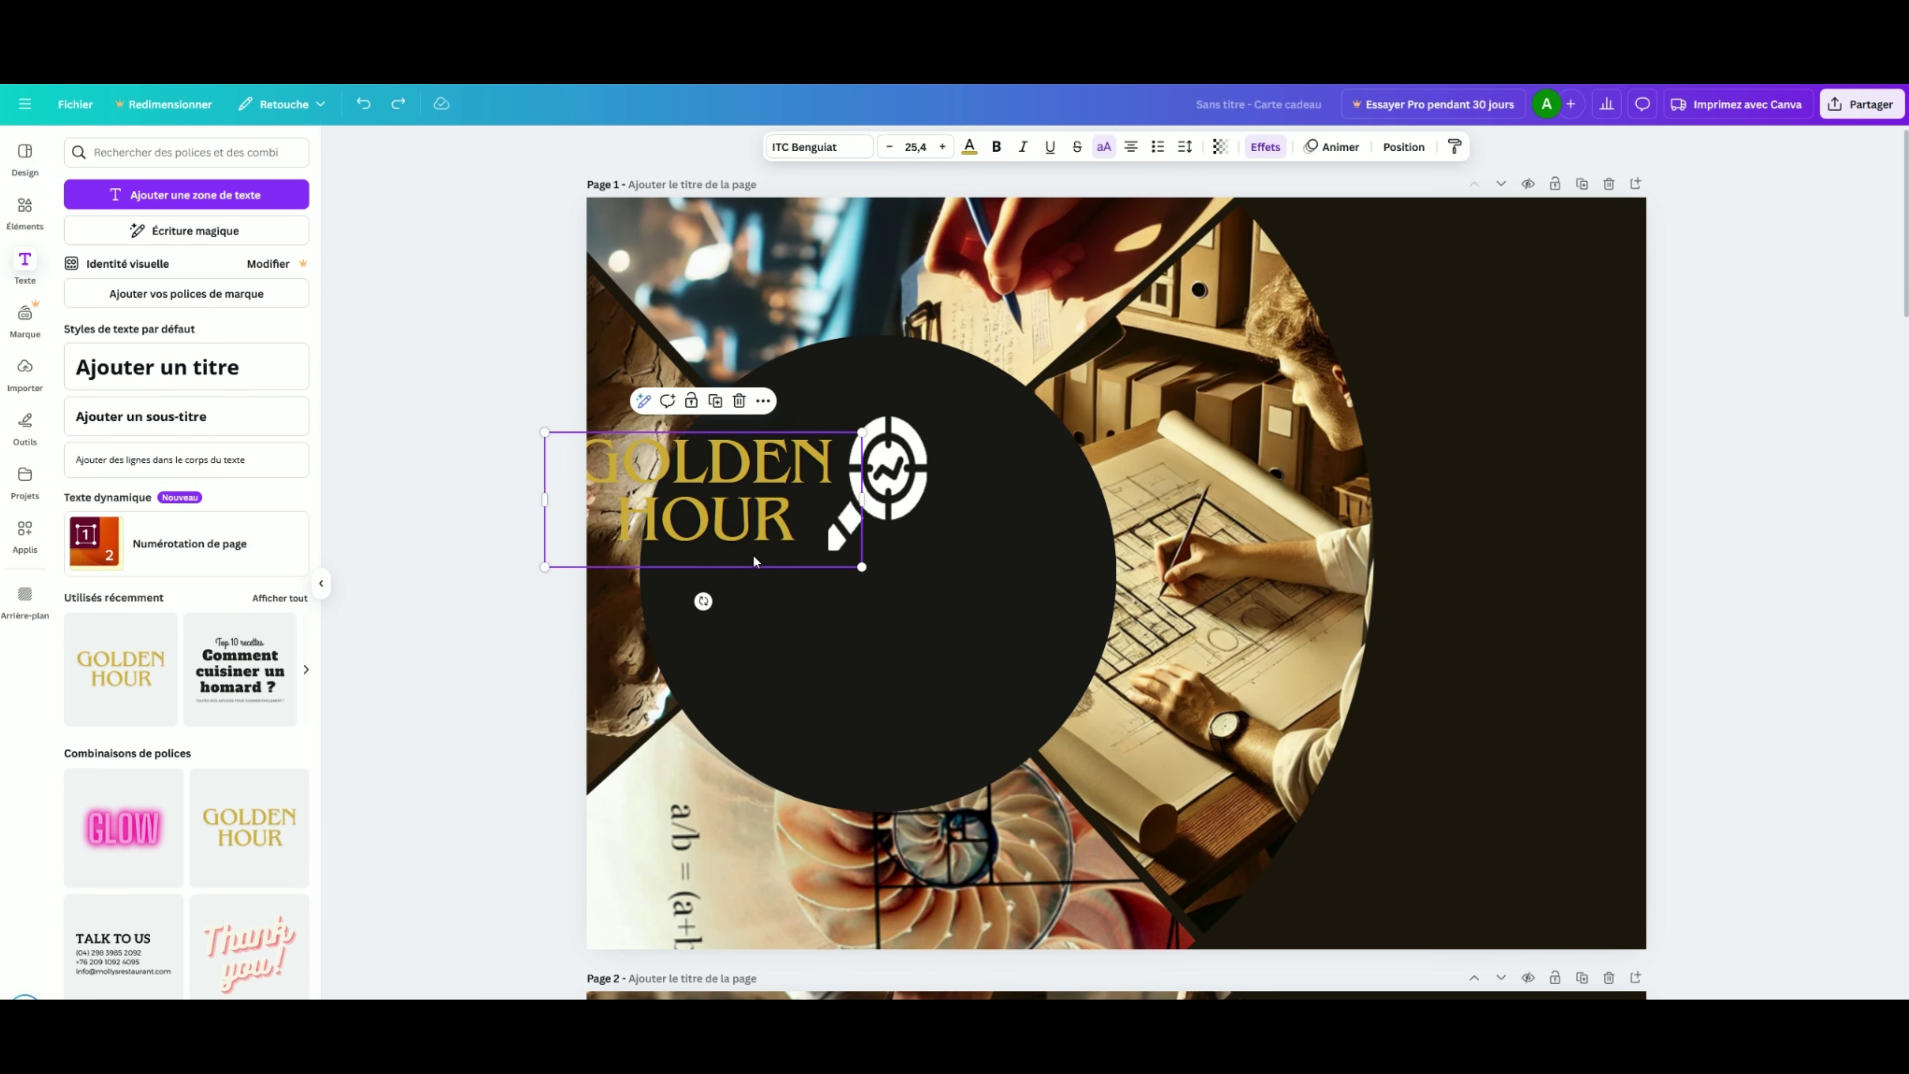
pyautogui.moveTo(750, 573)
pyautogui.mouseDown()
pyautogui.moveTo(913, 672)
pyautogui.moveTo(921, 697)
pyautogui.moveTo(932, 654)
pyautogui.moveTo(757, 599)
pyautogui.mouseUp()
pyautogui.doubleClick(875, 656)
pyautogui.write('ANALYSE')
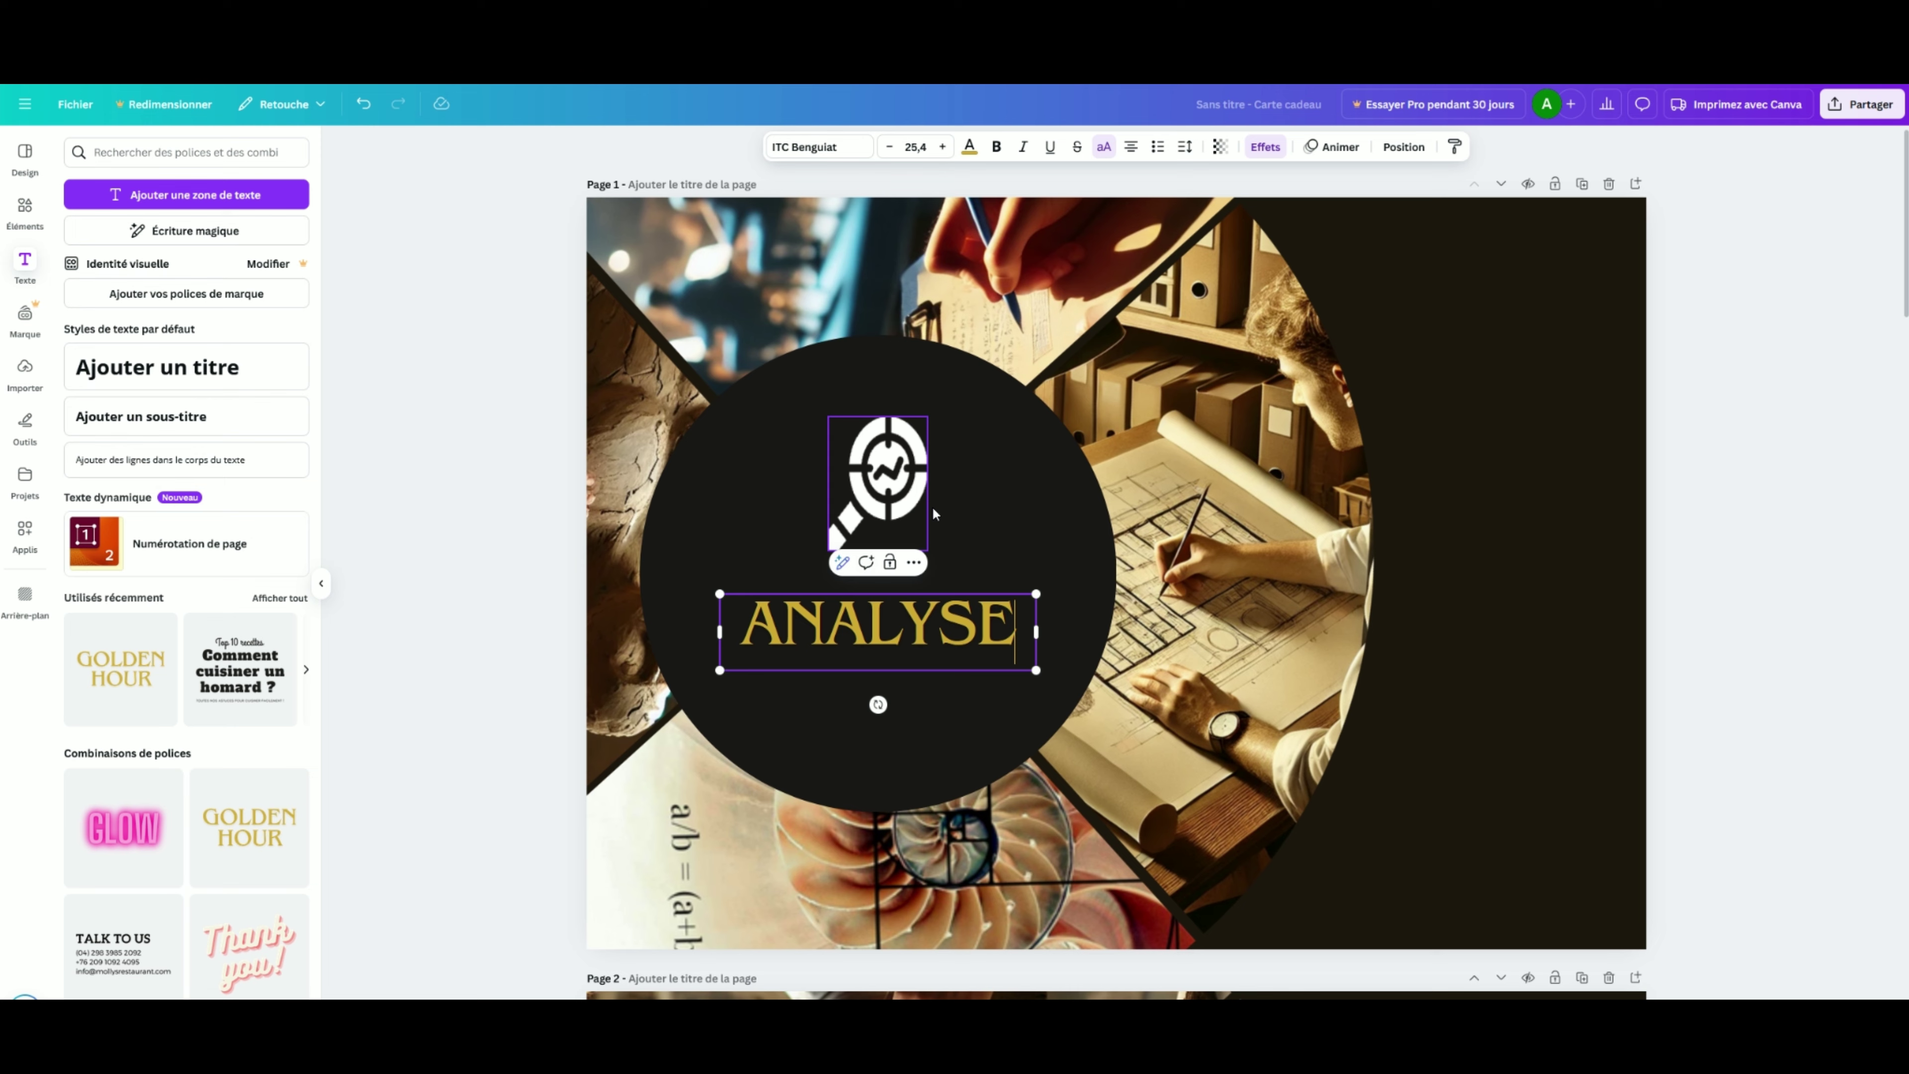
pyautogui.click(1070, 516)
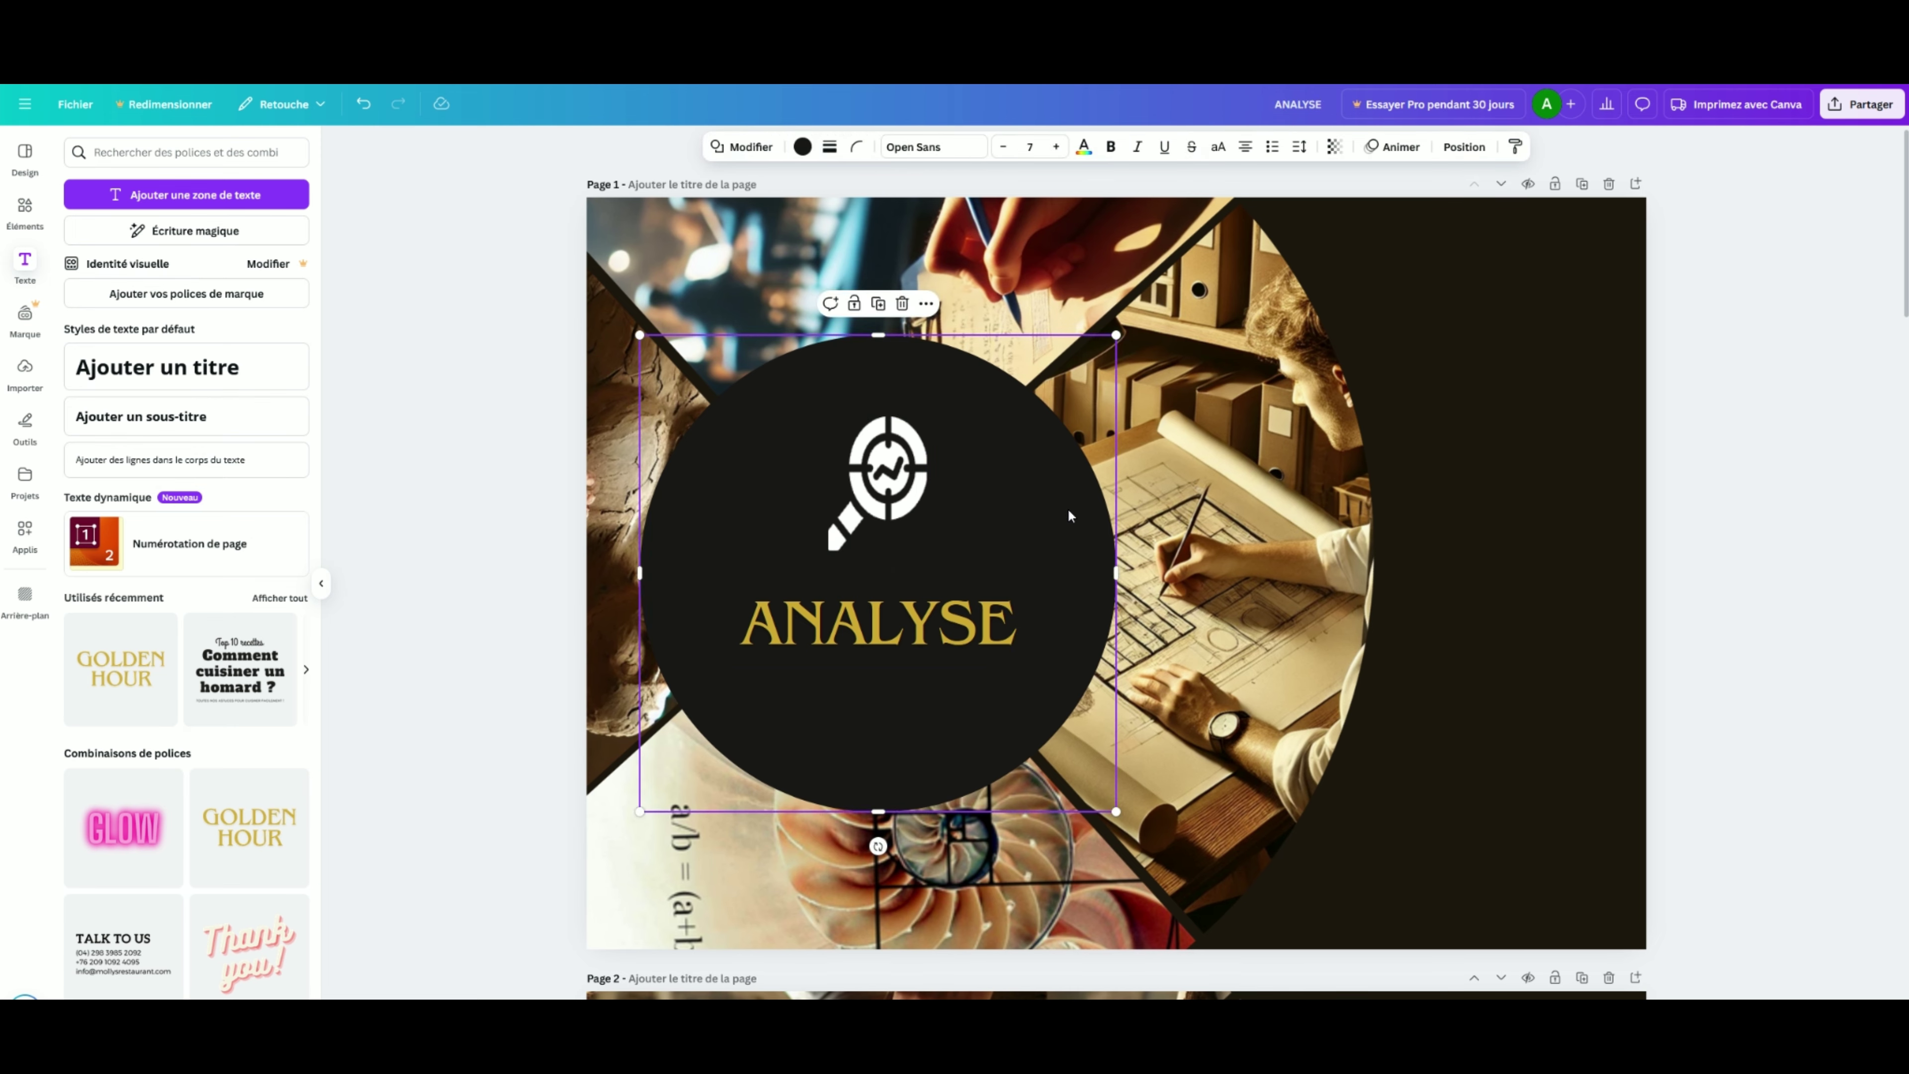
# Replace the gold title in page 2's dark circle with EVALUATION.
pyautogui.scroll(-8, 1116, 534)
pyautogui.doubleClick(977, 756)
pyautogui.write('EVALUATION')
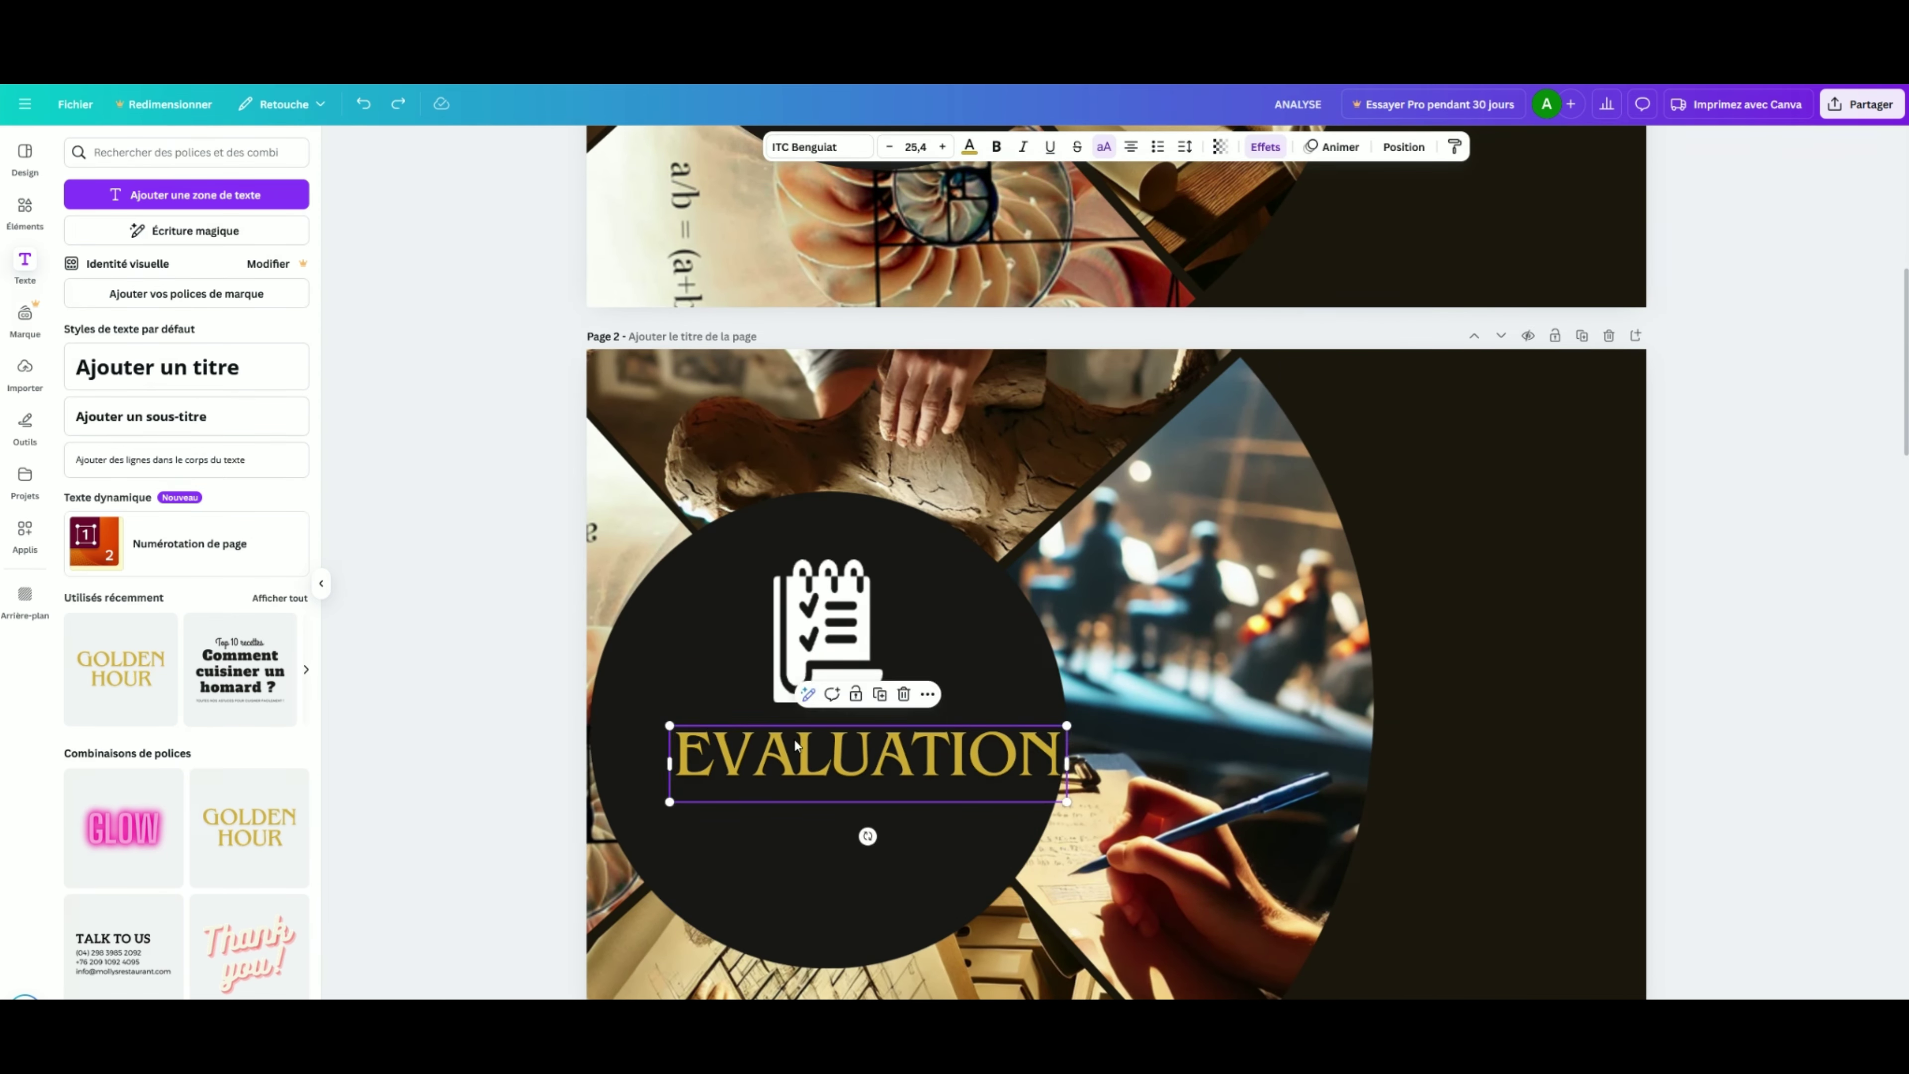
# Add a white subheading on page 1 reading "Lorem ipsum dolorsitamet. Et praesentium quasi est porroautem et laudantium.".
pyautogui.scroll(8, 994, 754)
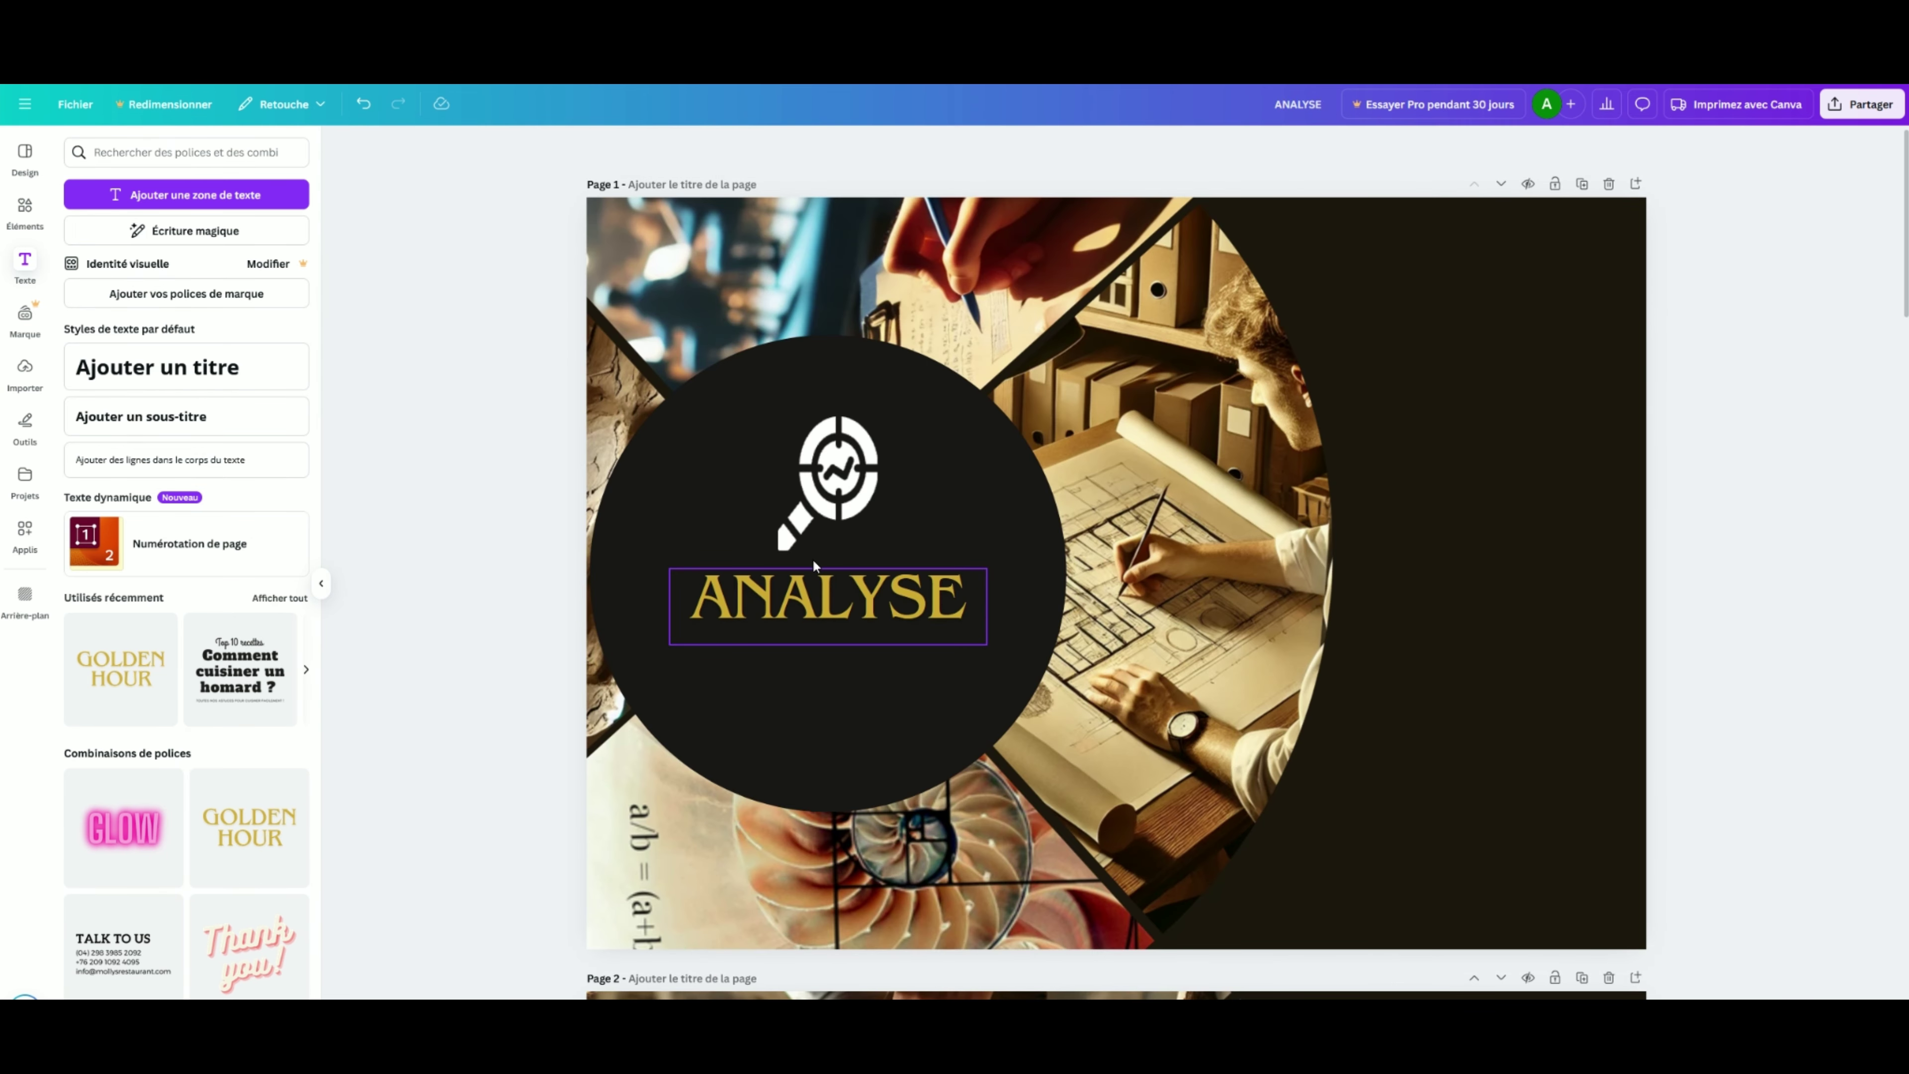
pyautogui.click(175, 419)
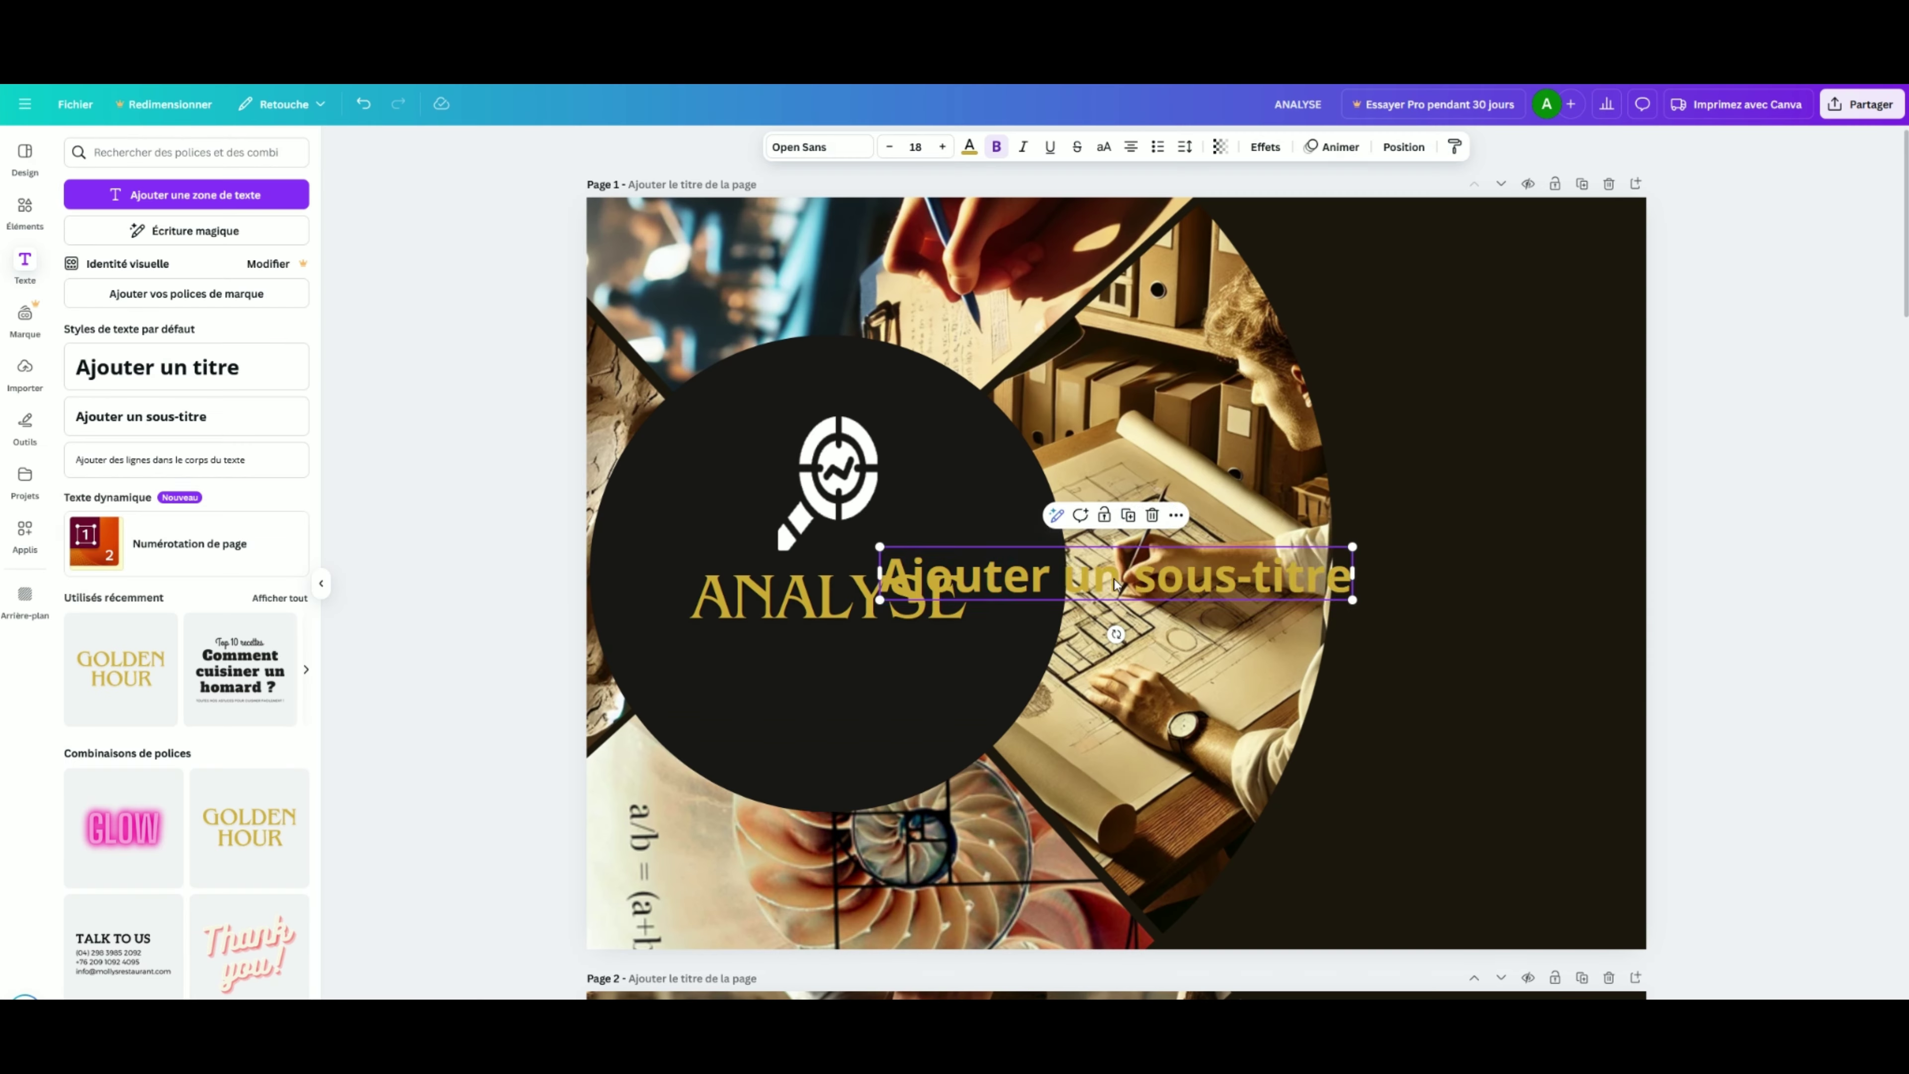
pyautogui.write('Lorem ipsum dolorsitamet. Et praesentium quasi est porroautem et laudantium.')
pyautogui.hotkey('ctrl', 'a')
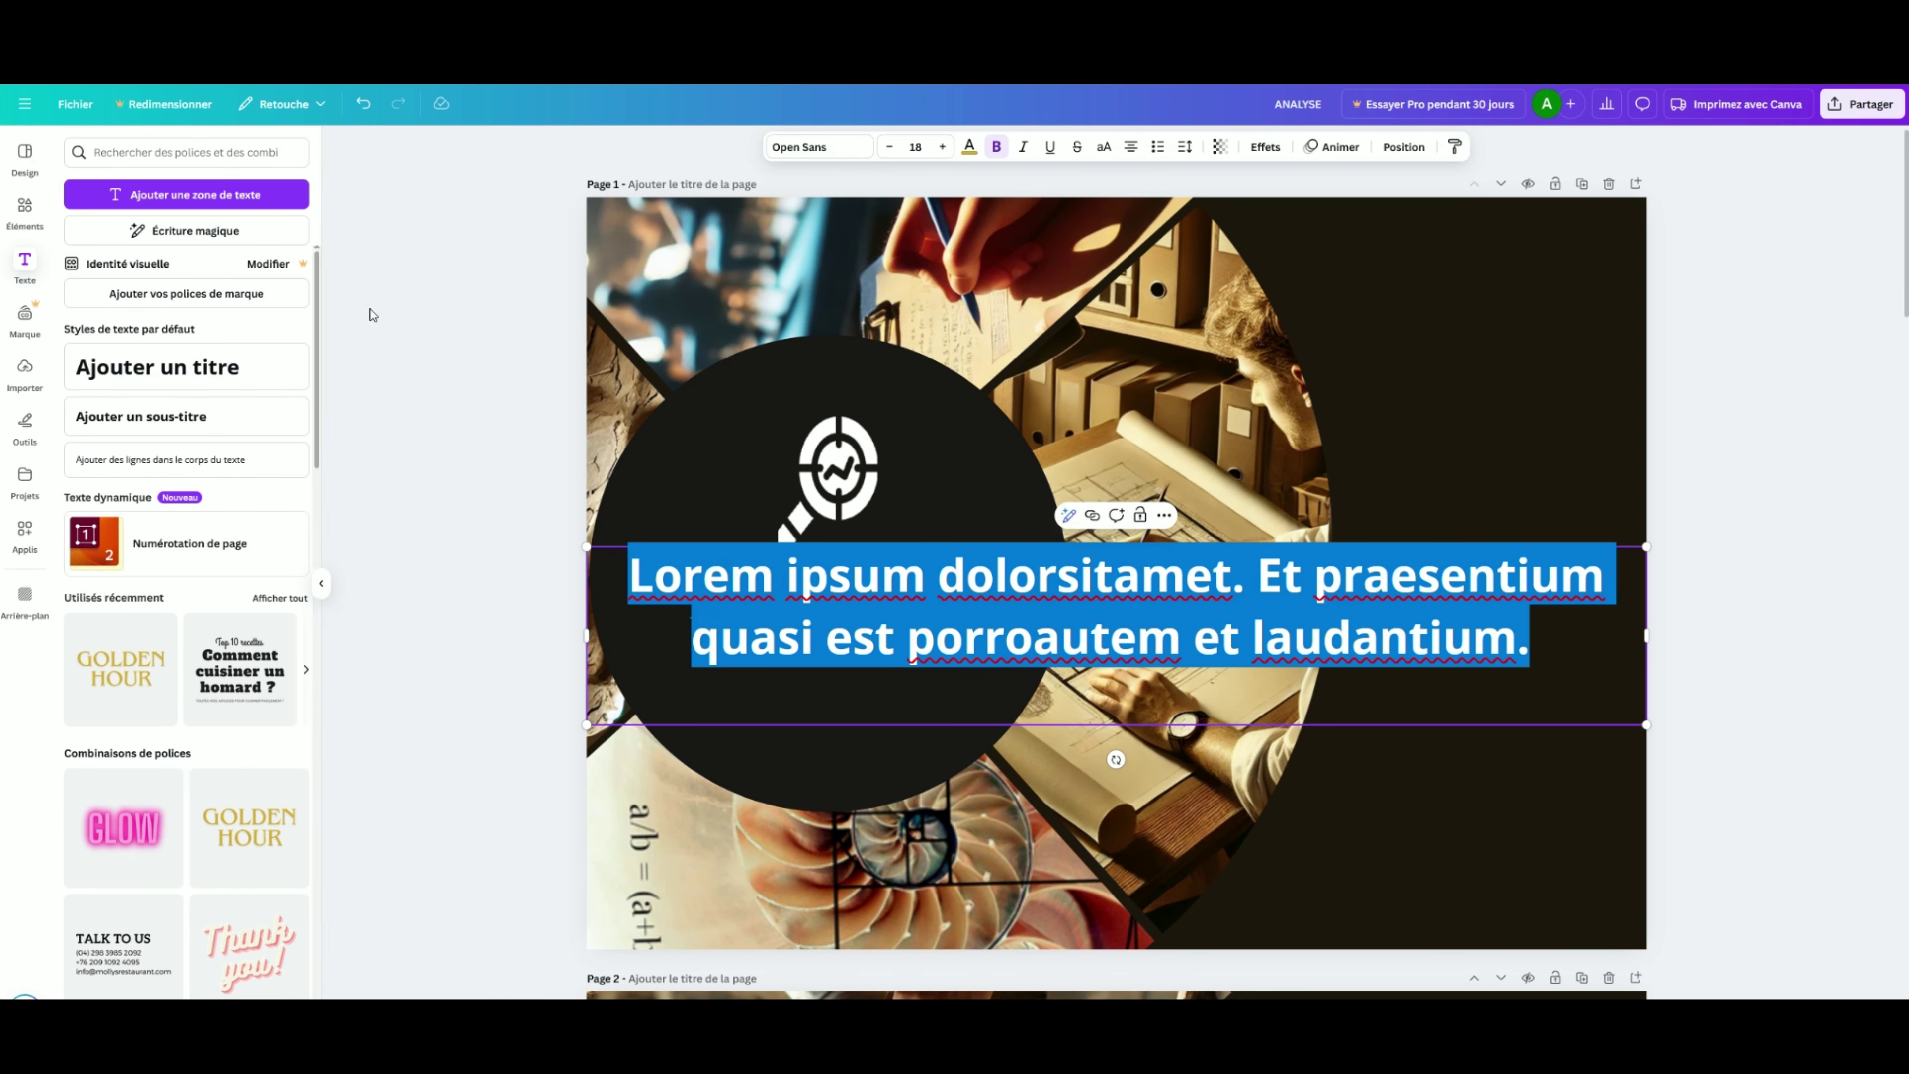
pyautogui.click(970, 146)
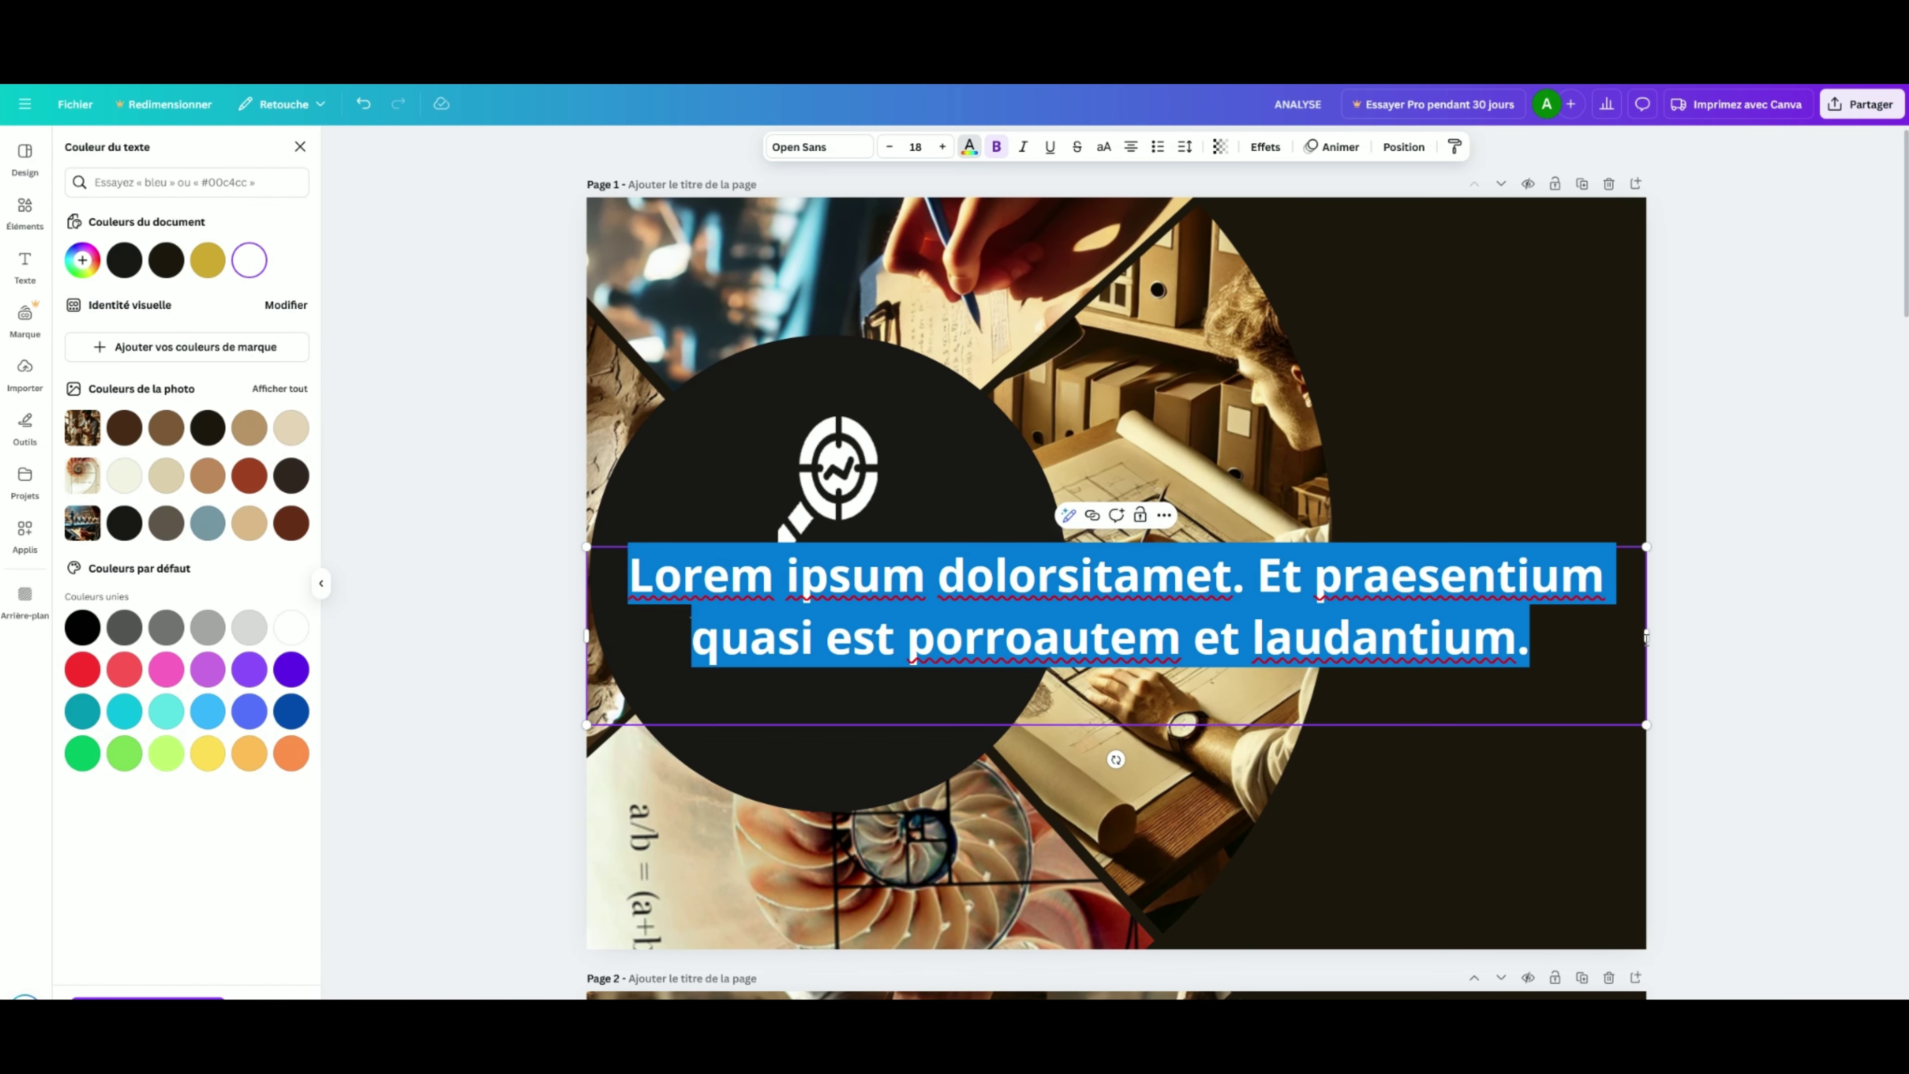
# Narrow the paragraph's text box into a column and move it onto the empty dark area beside the wheel.
pyautogui.moveTo(1646, 637); pyautogui.dragTo(1135, 638)
pyautogui.click(615, 732)
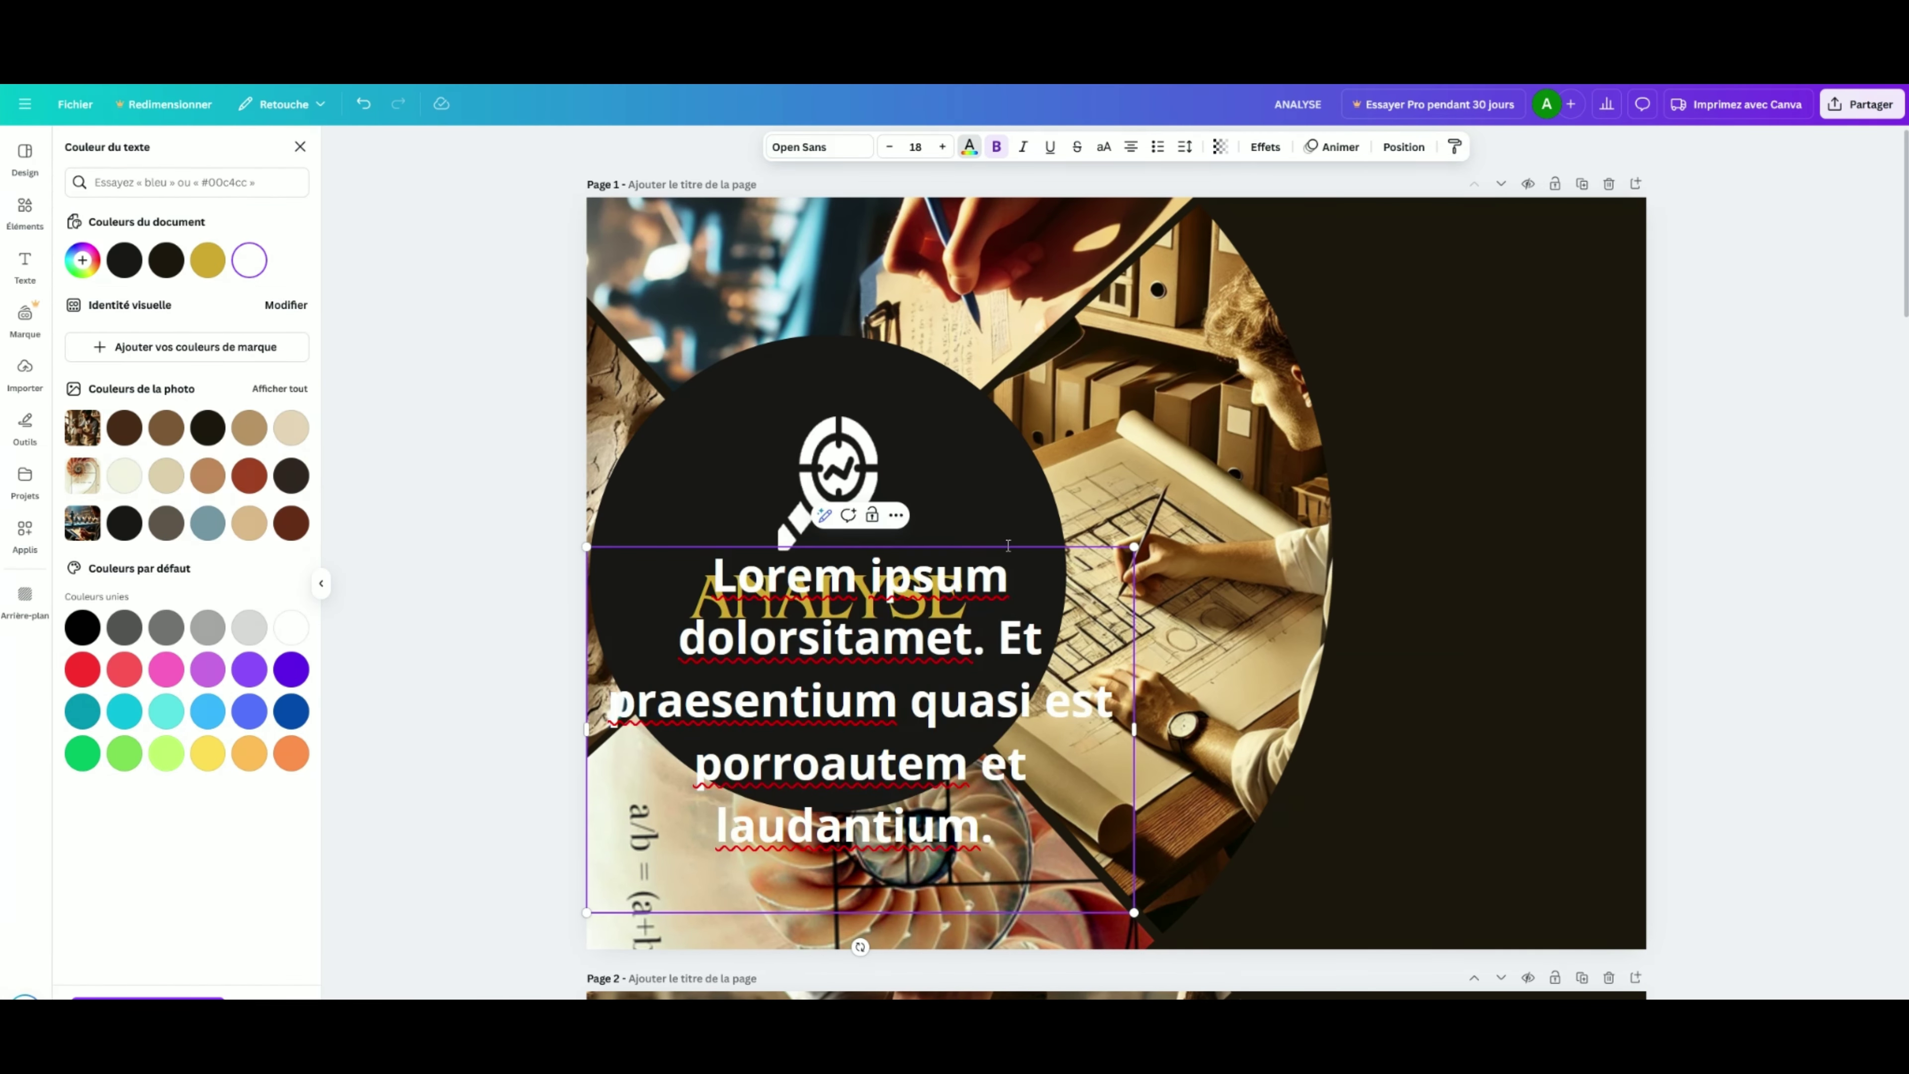
pyautogui.moveTo(615, 732); pyautogui.dragTo(1333, 569)
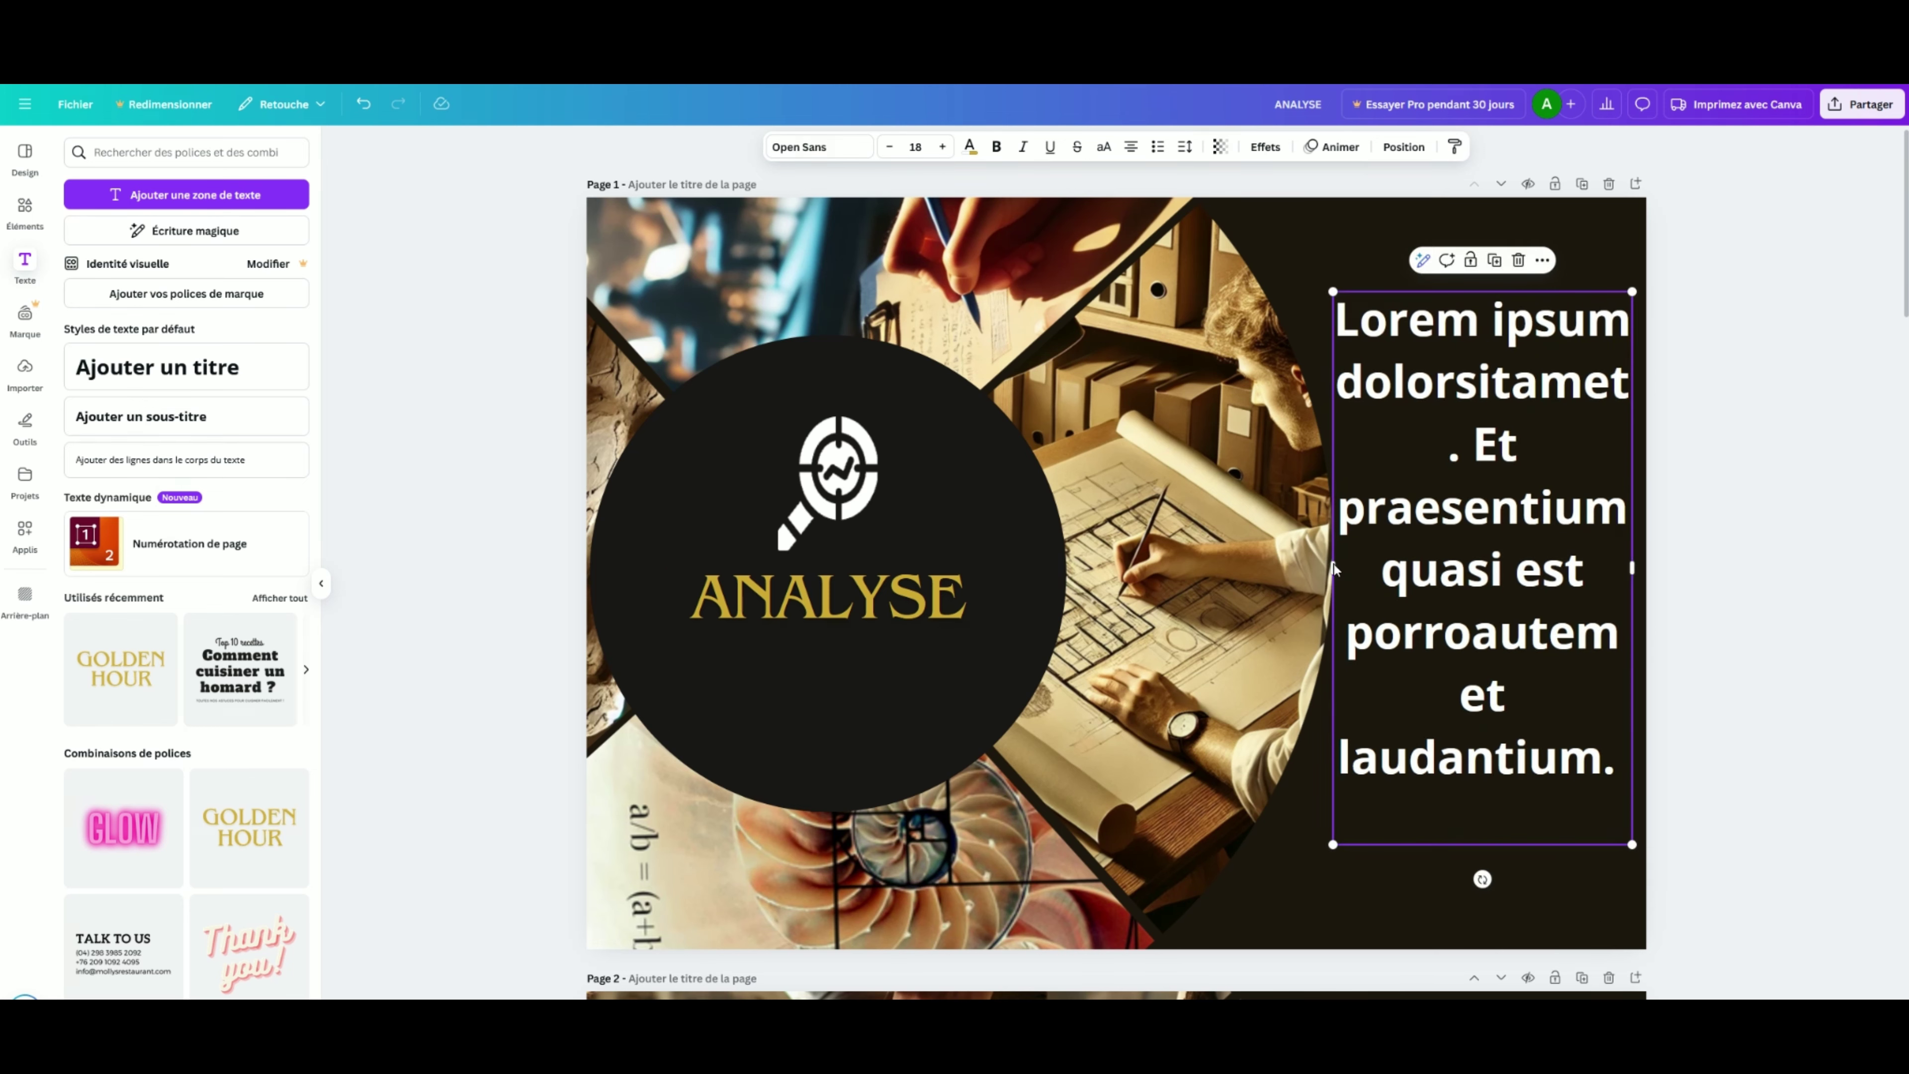
pyautogui.moveTo(1631, 565); pyautogui.dragTo(1602, 596)
pyautogui.moveTo(1370, 294); pyautogui.dragTo(1466, 243)
# Paste the paragraph onto the other wheel pages and align it in the dark area beside each wheel.
pyautogui.scroll(-5, 1461, 568)
pyautogui.scroll(5, 1461, 567)
pyautogui.hotkey('ctrl', 'v')
pyautogui.scroll(-4, 1413, 557)
pyautogui.moveTo(1358, 552); pyautogui.dragTo(1548, 550)
pyautogui.scroll(6, 1498, 517)
pyautogui.scroll(-13, 1499, 518)
pyautogui.hotkey('ctrl', 'v')
pyautogui.scroll(15, 1565, 539)
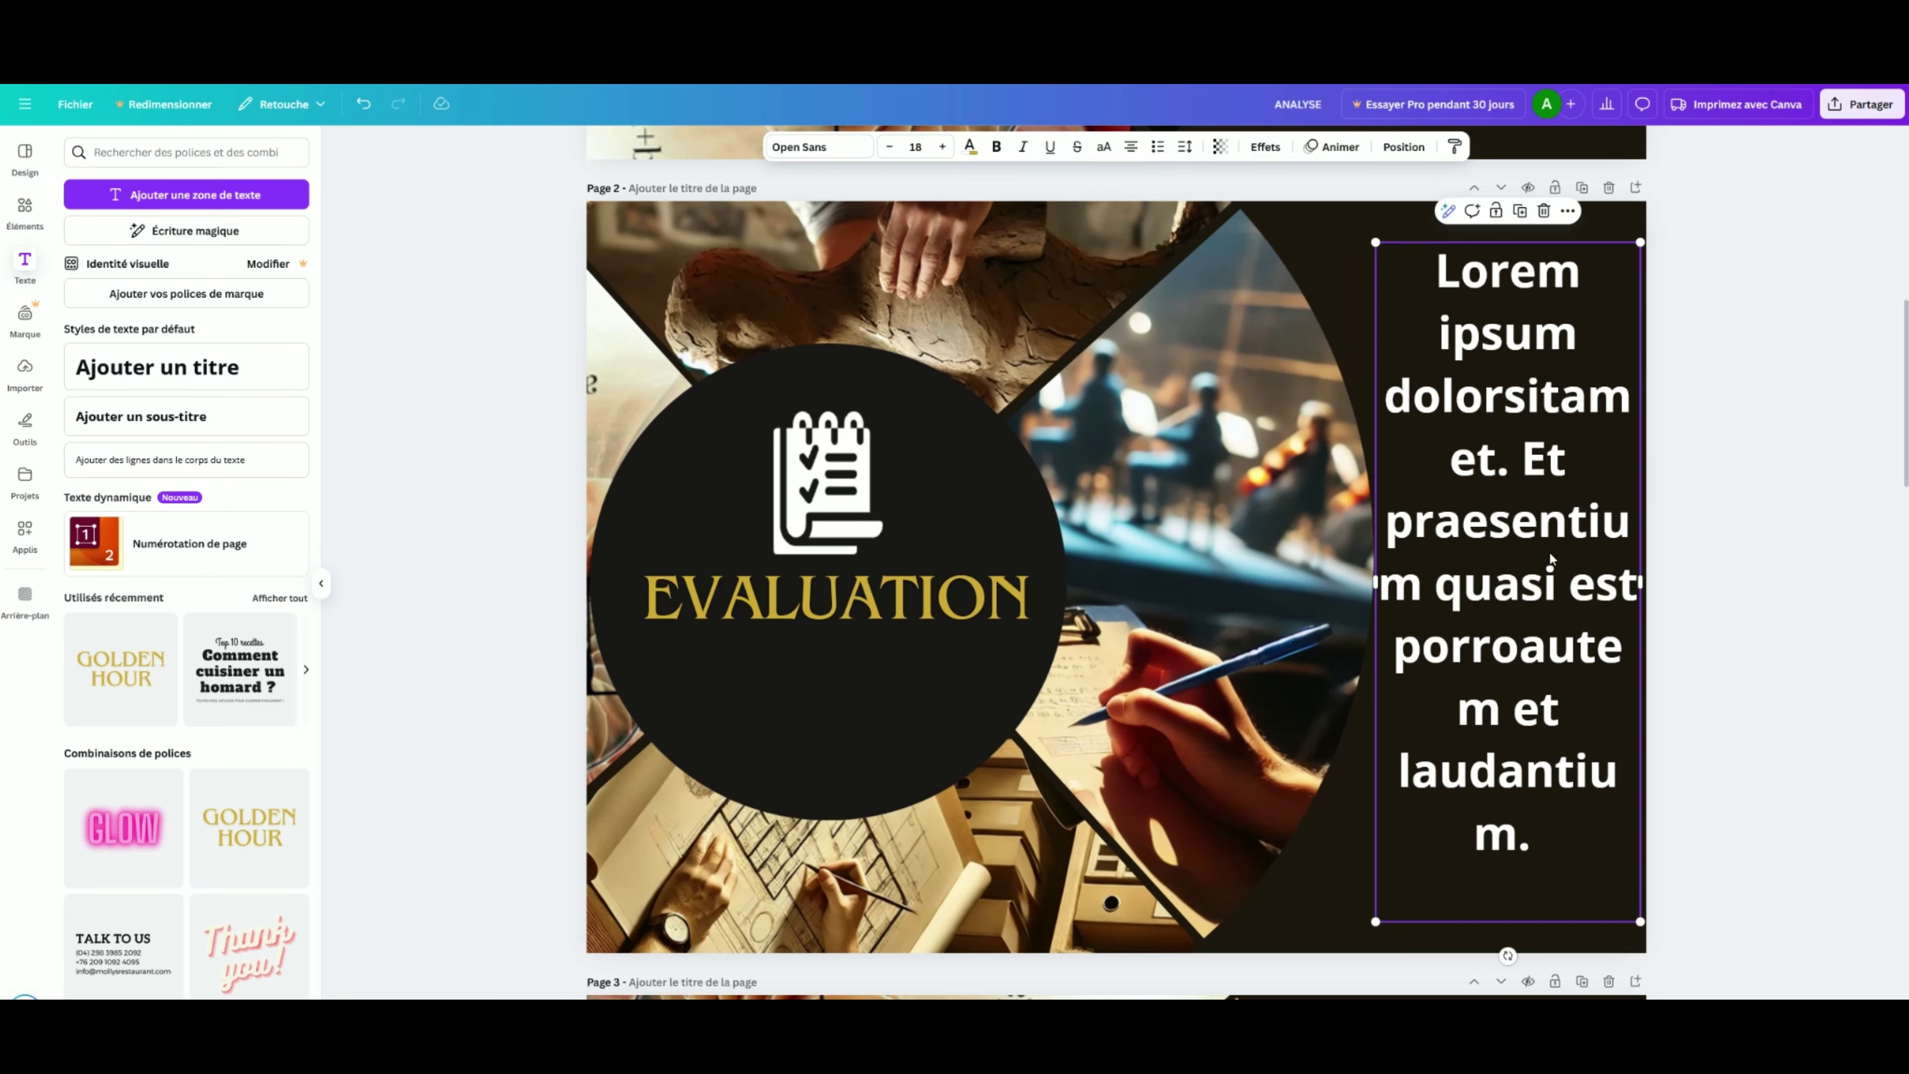
pyautogui.scroll(8, 1532, 534)
pyautogui.moveTo(1460, 485); pyautogui.dragTo(1457, 485)
pyautogui.click(1345, 565)
# Add a Combiné transition lasting 1.2 seconds between pages 1 and 2 and apply it between all pages.
pyautogui.scroll(-20, 1345, 565)
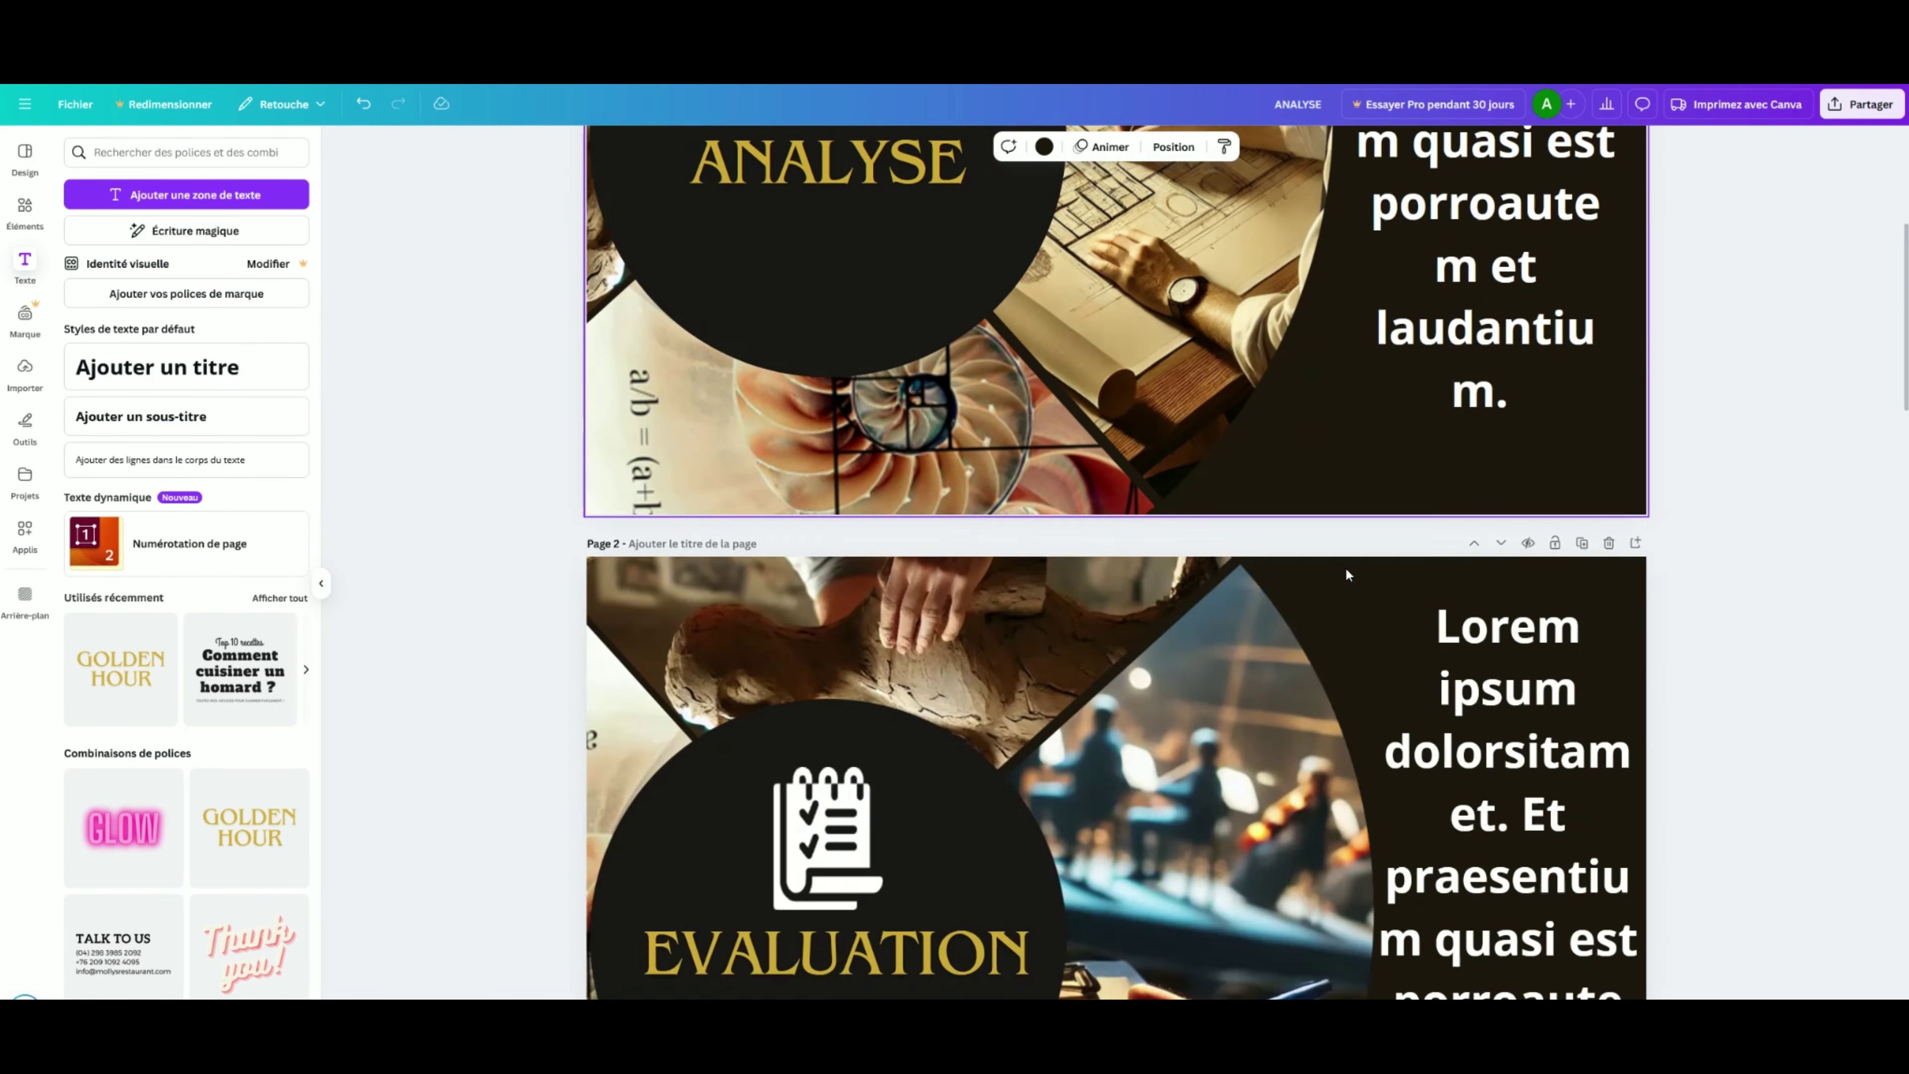
pyautogui.scroll(20, 1326, 590)
pyautogui.scroll(5, 1301, 632)
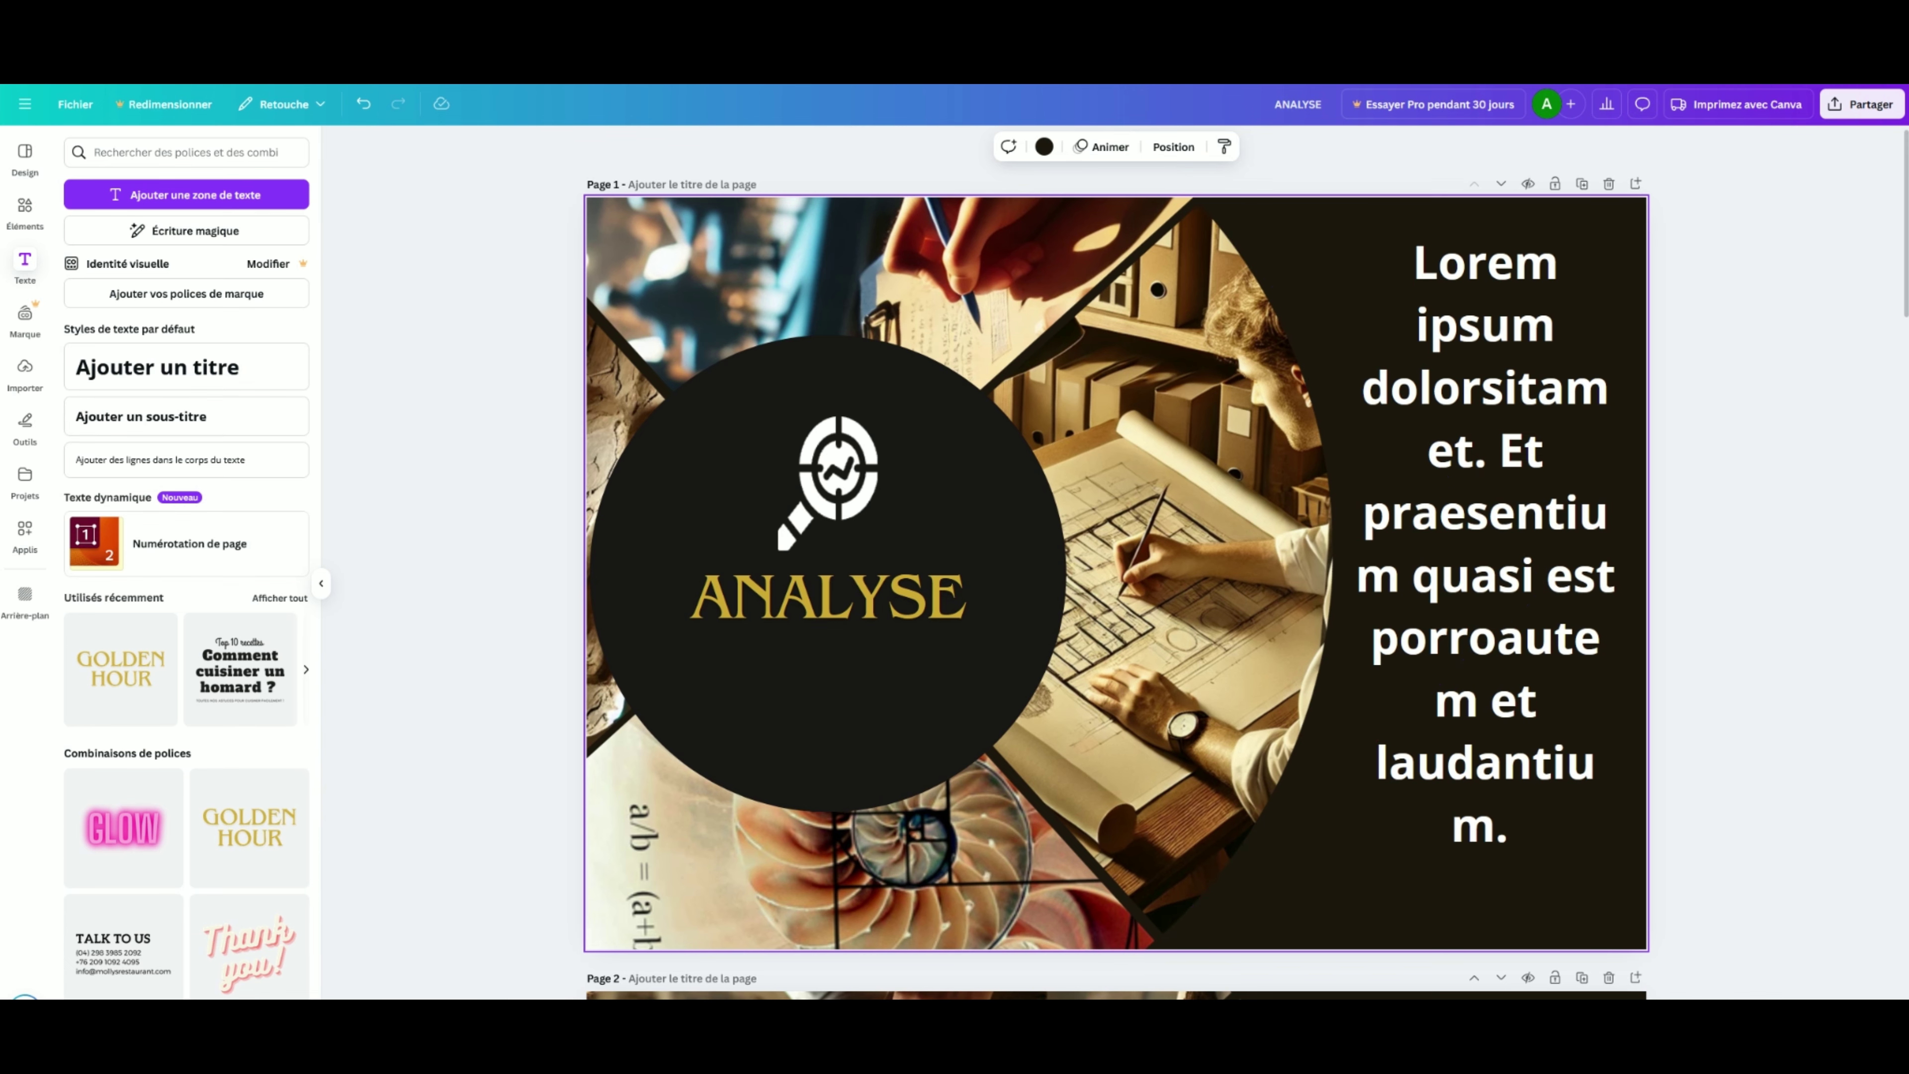
pyautogui.click(1803, 1018)
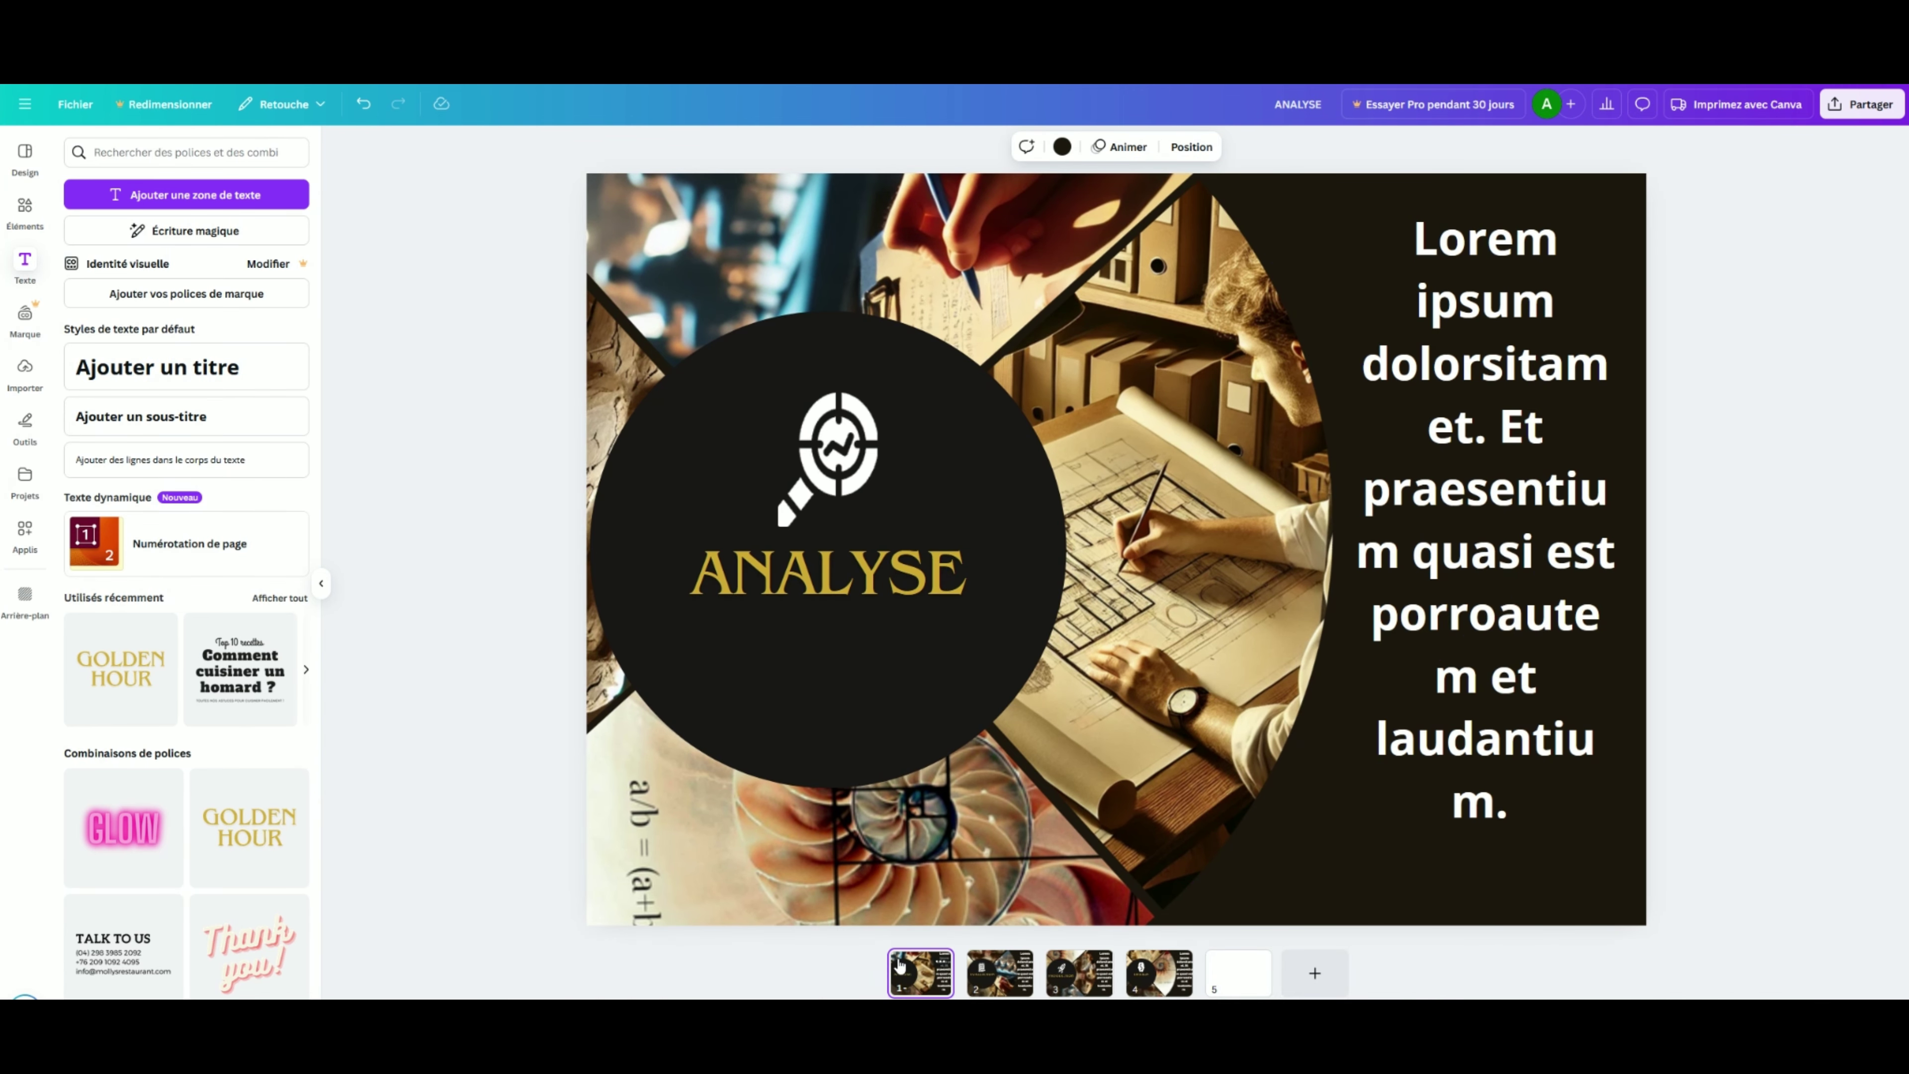
pyautogui.click(970, 965)
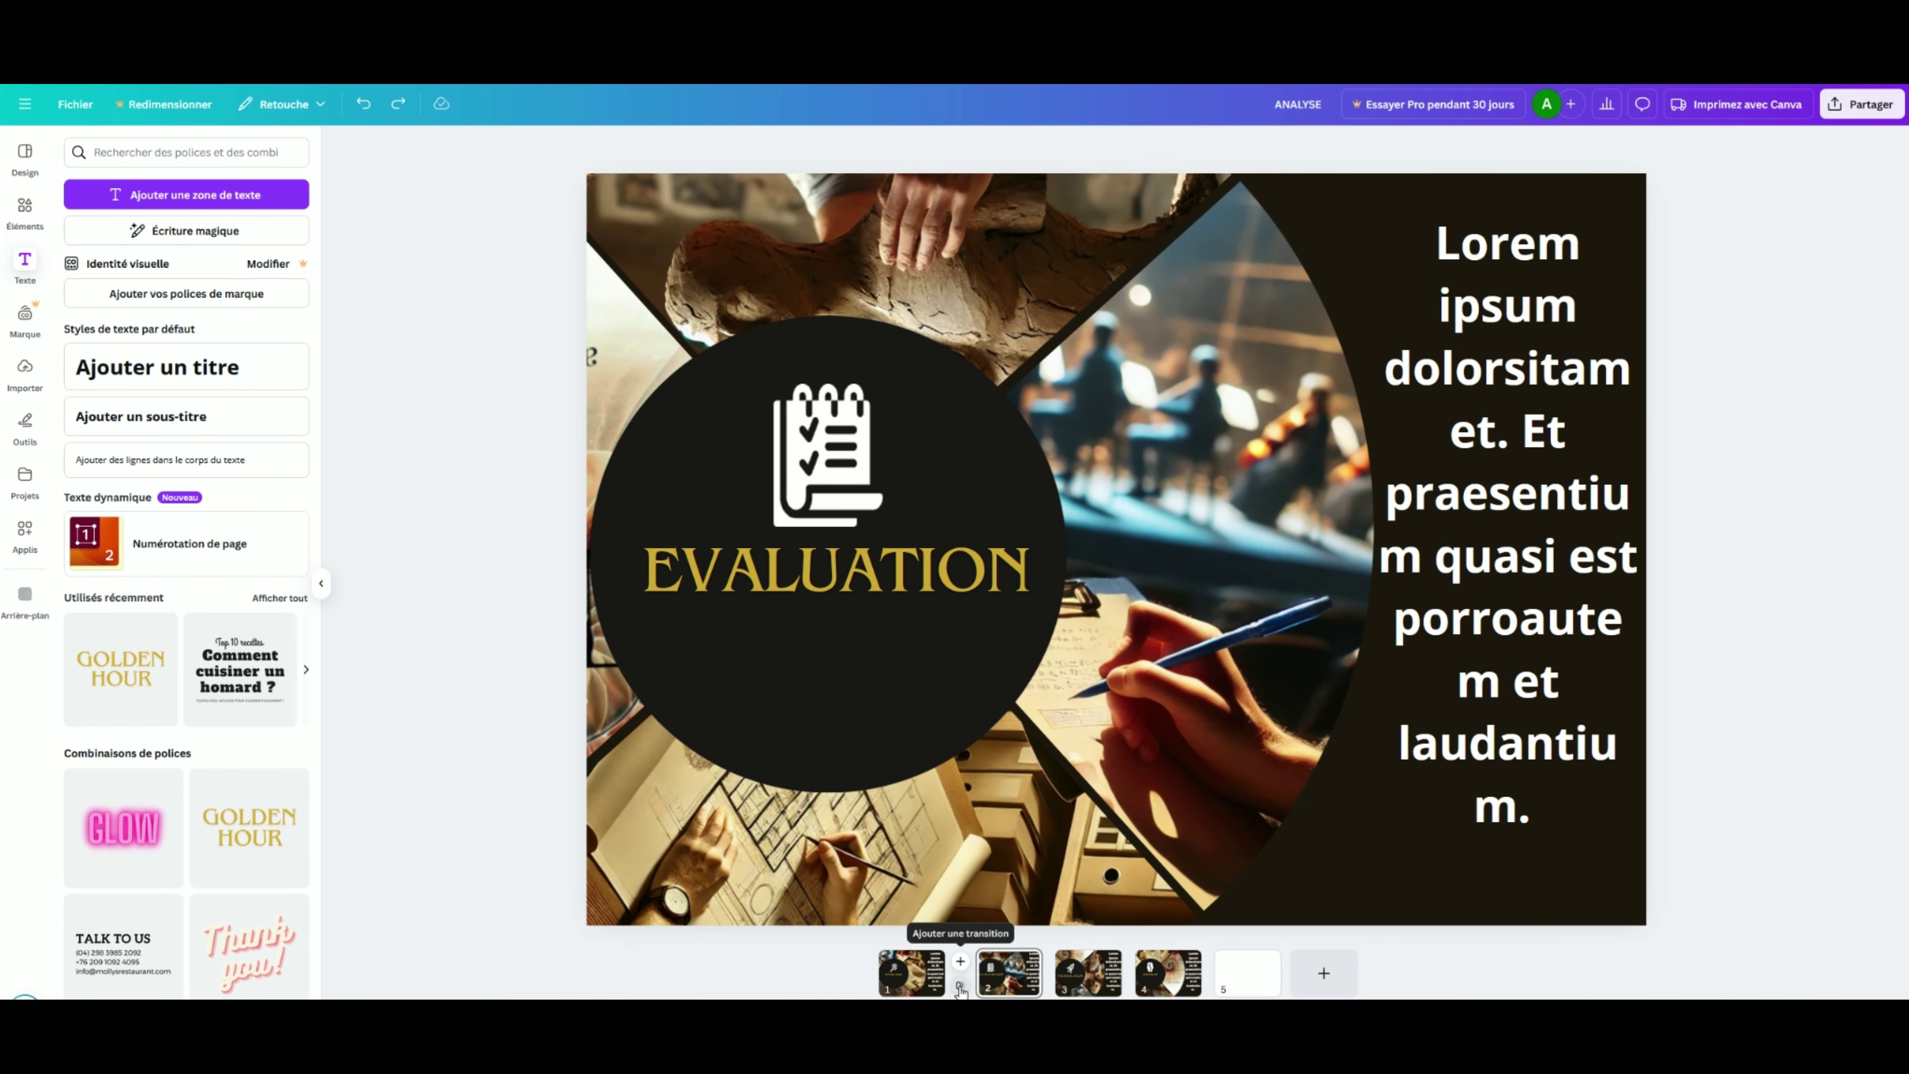
pyautogui.click(959, 985)
pyautogui.click(138, 481)
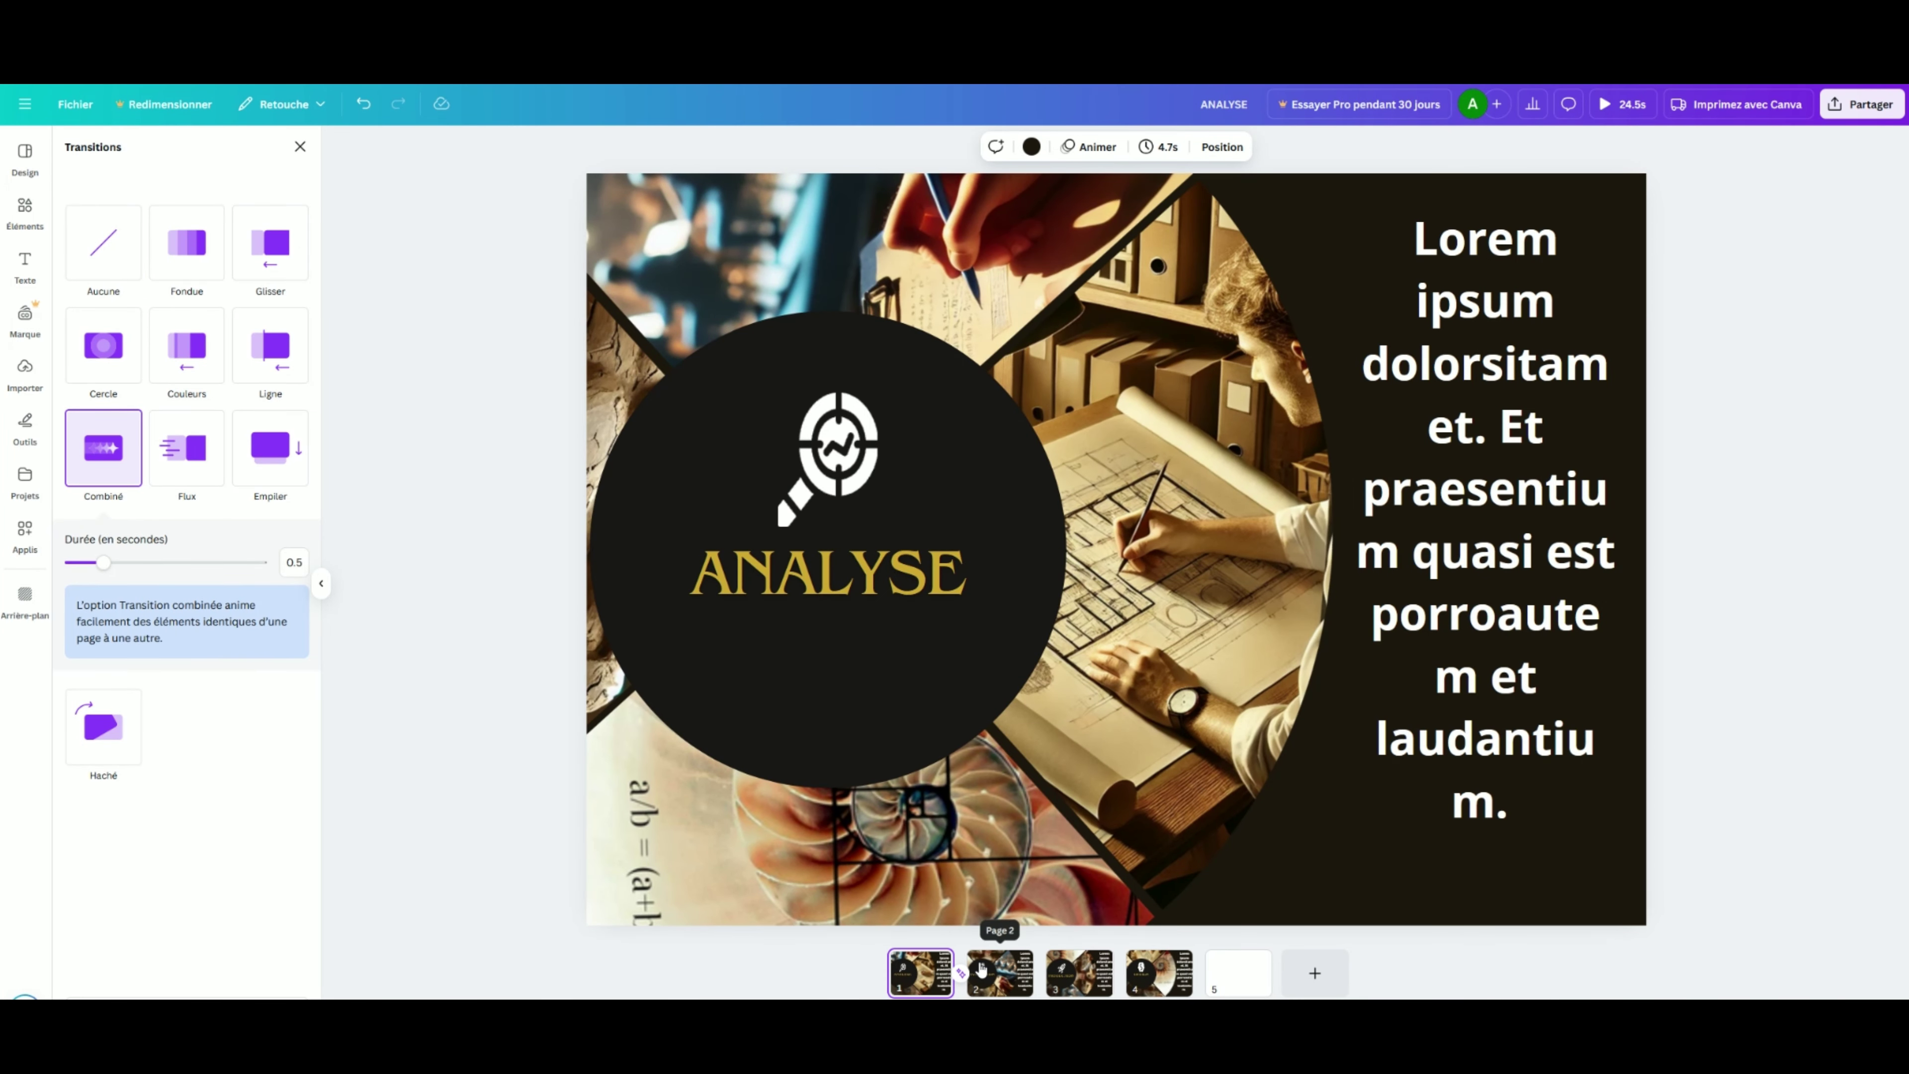
pyautogui.moveTo(105, 565); pyautogui.dragTo(161, 569)
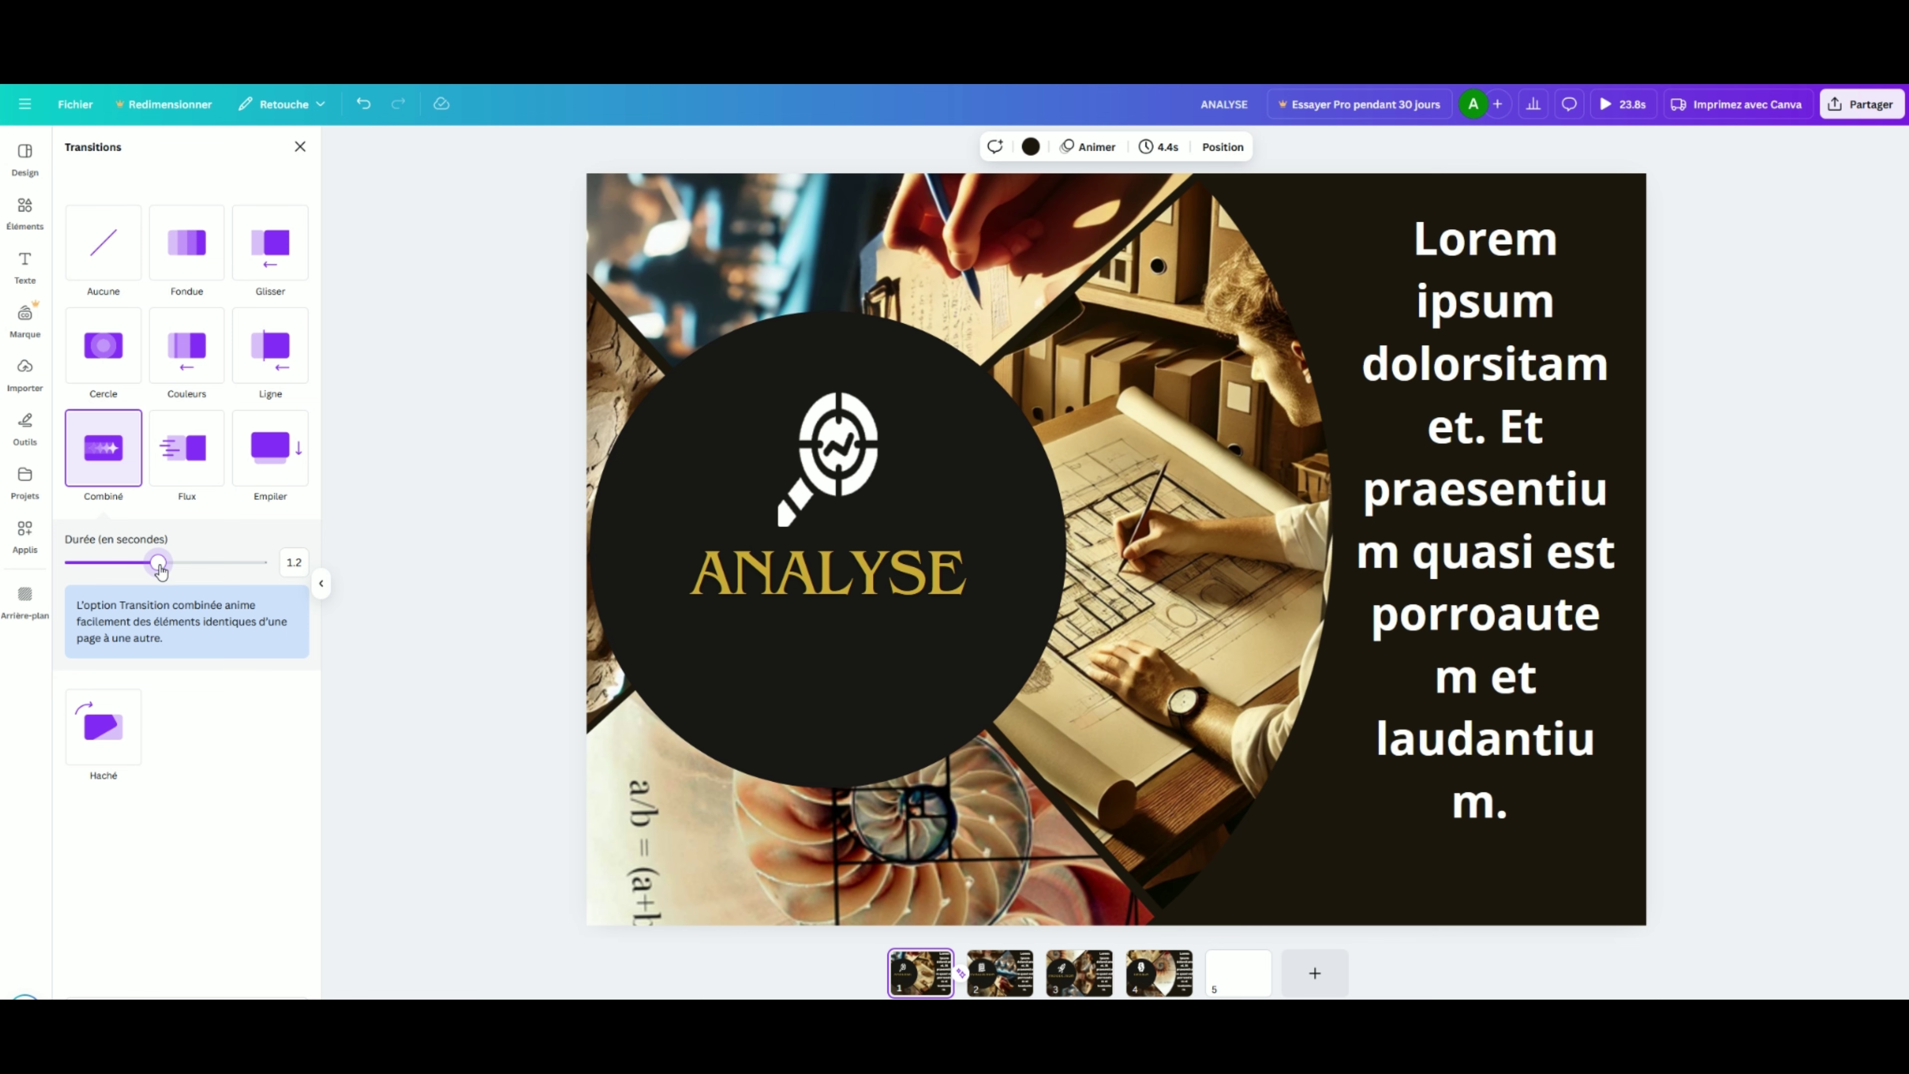
pyautogui.click(186, 998)
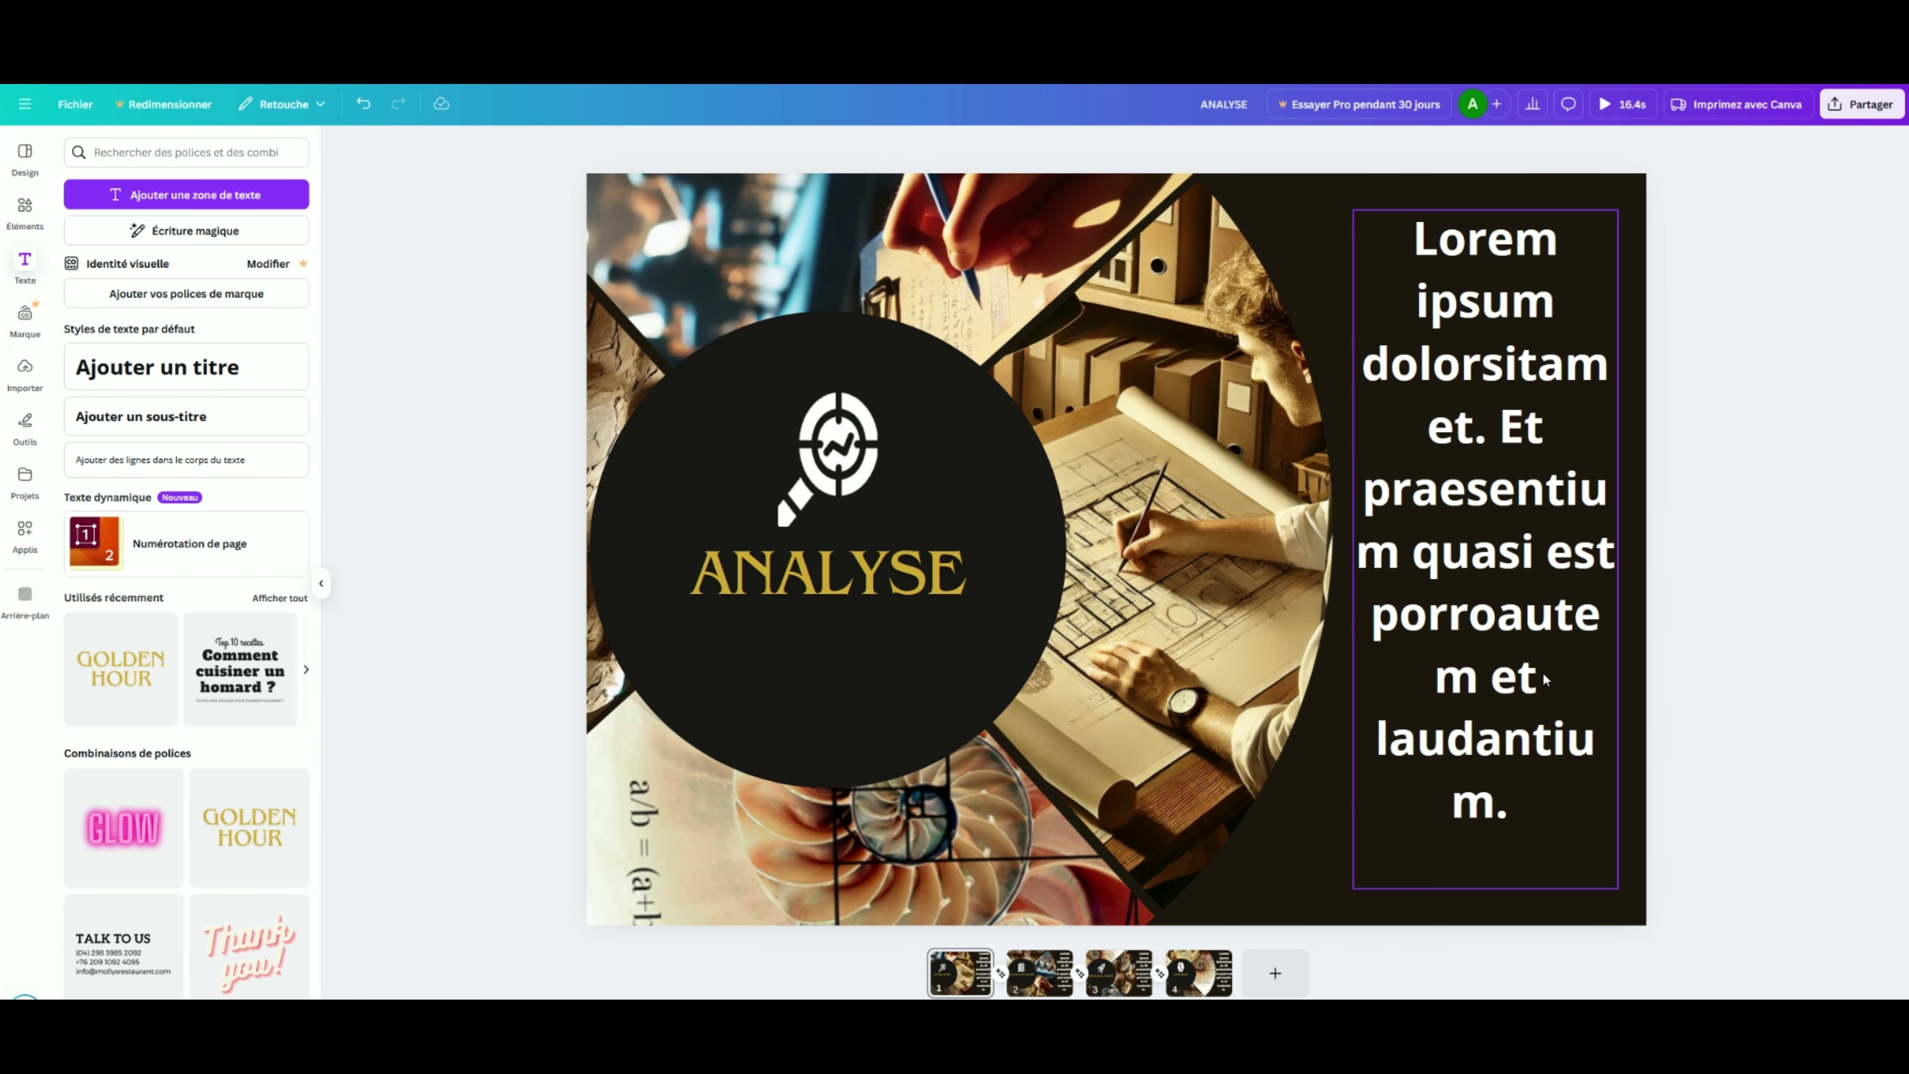
# Open the white paragraph on page 1 for editing.
pyautogui.click(1468, 625)
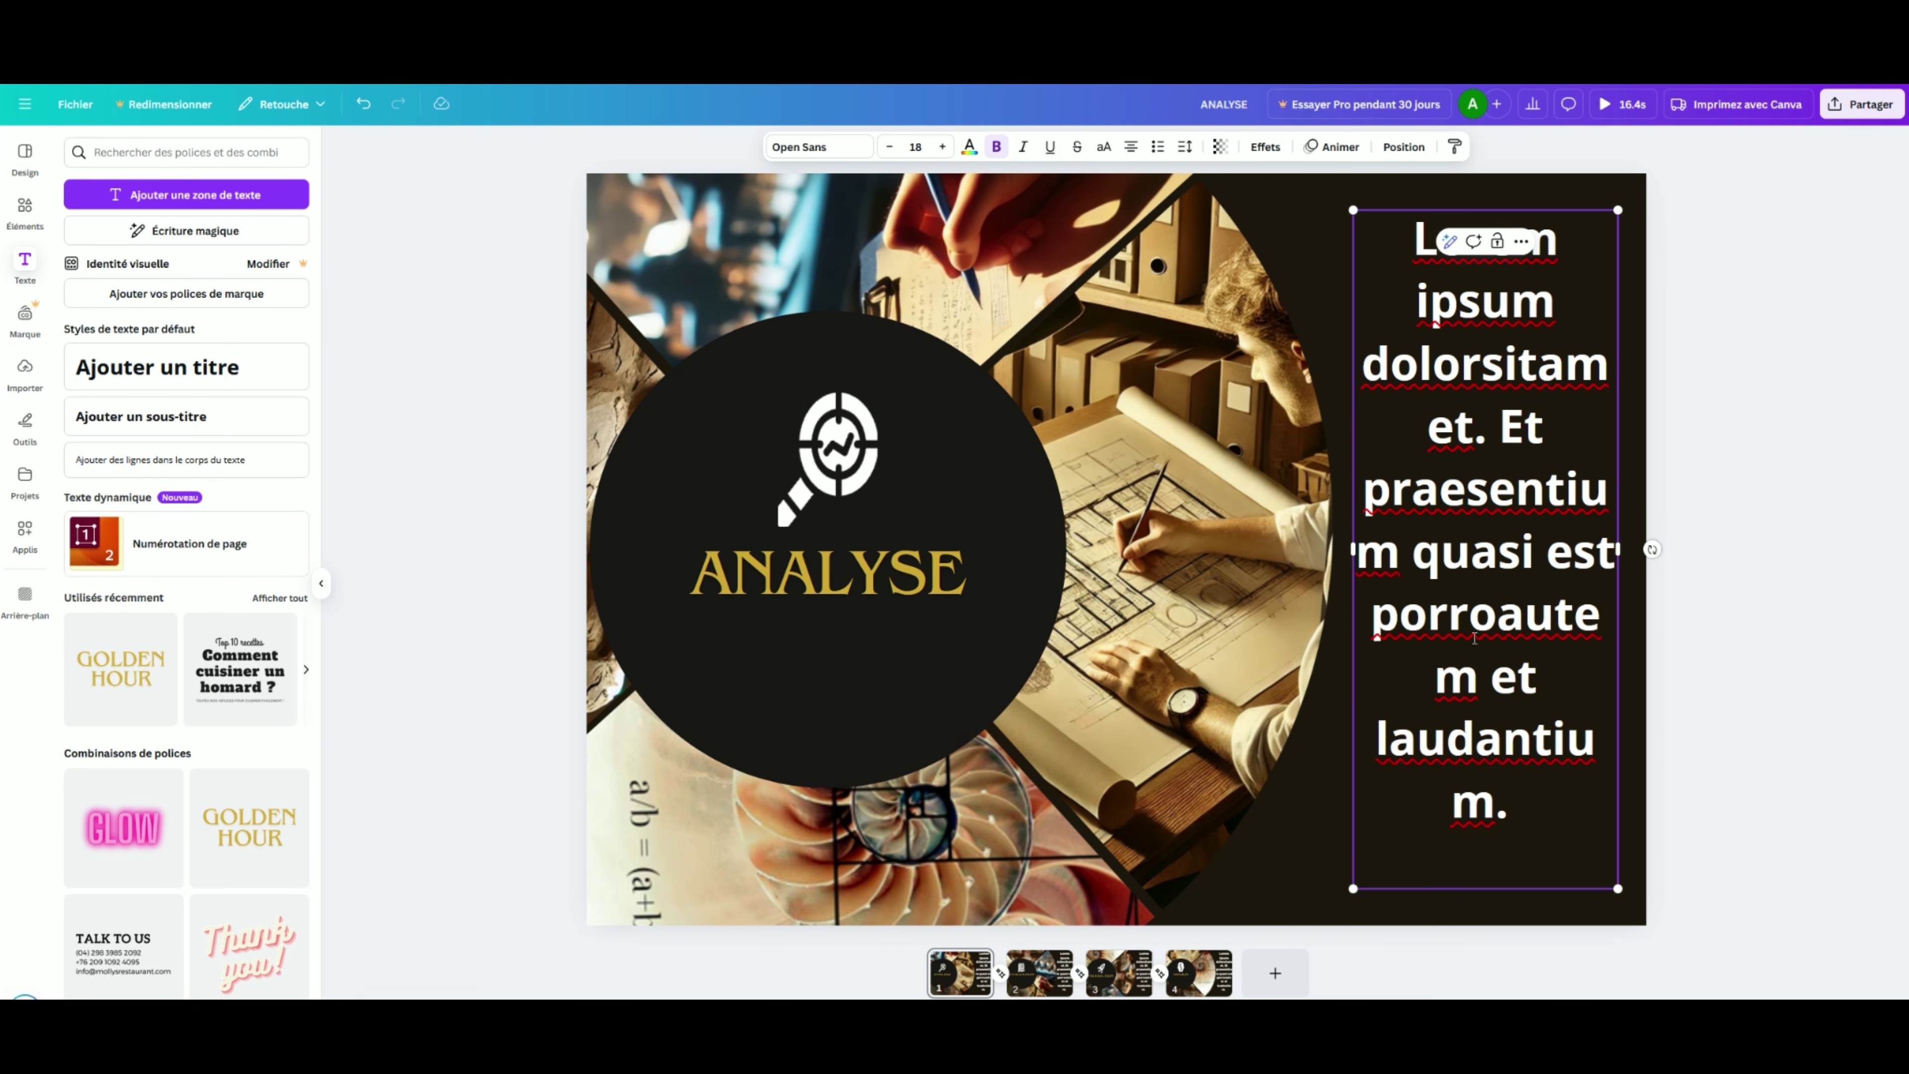